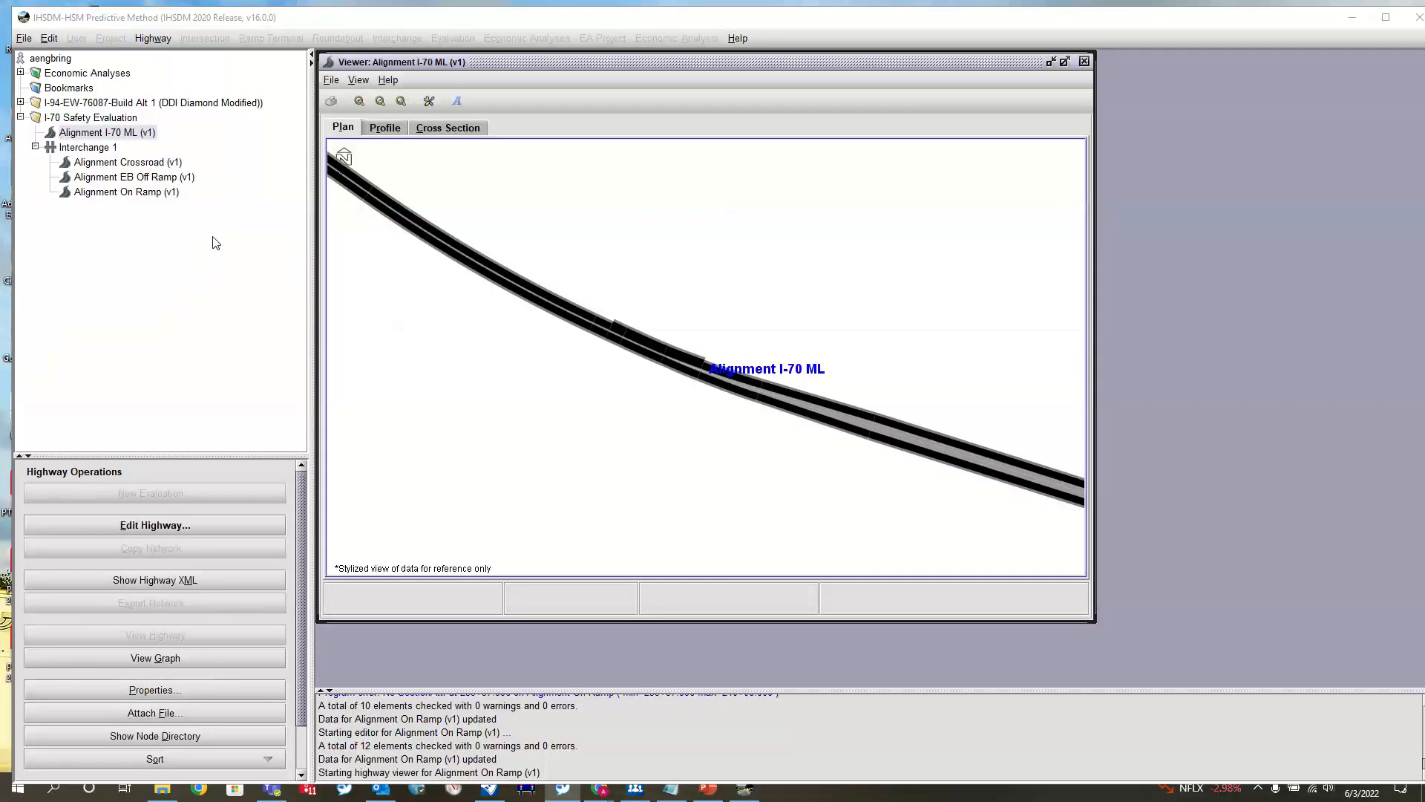
Examine the plan view of Alignment I-70 ML around the on-ramp gore to find its station
left_click_drag(775, 291, 766, 292)
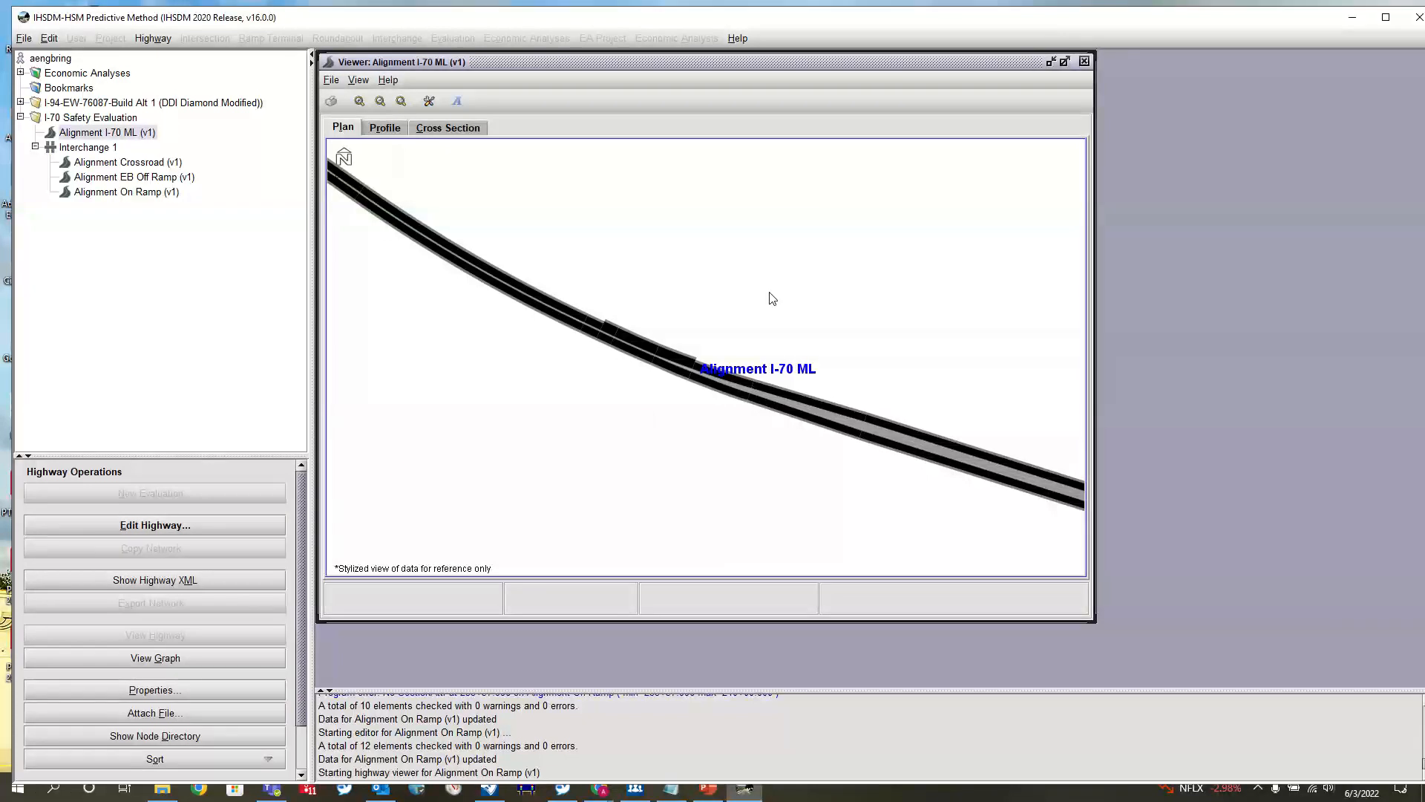
scroll(681, 394, "down", 5)
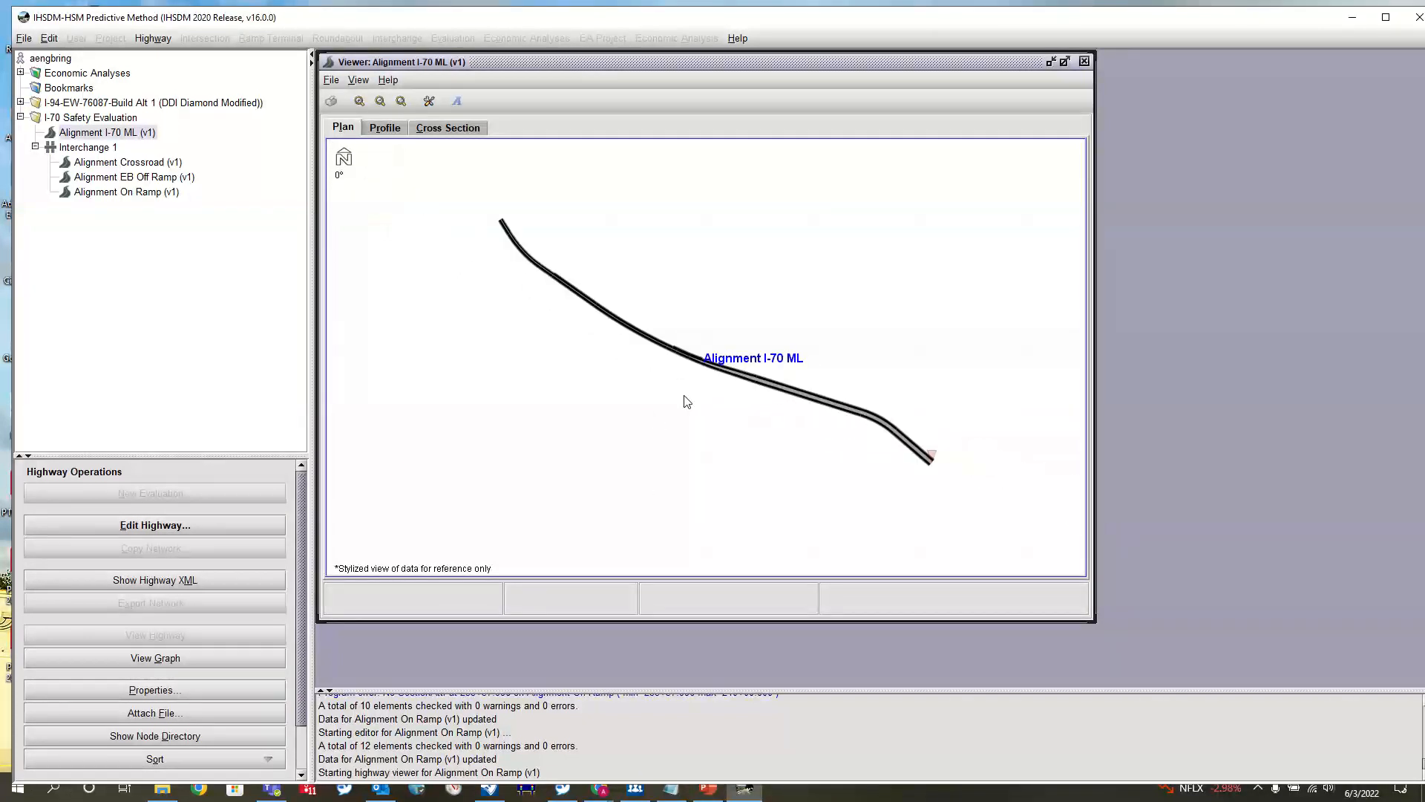
scroll(686, 401, "up", 1)
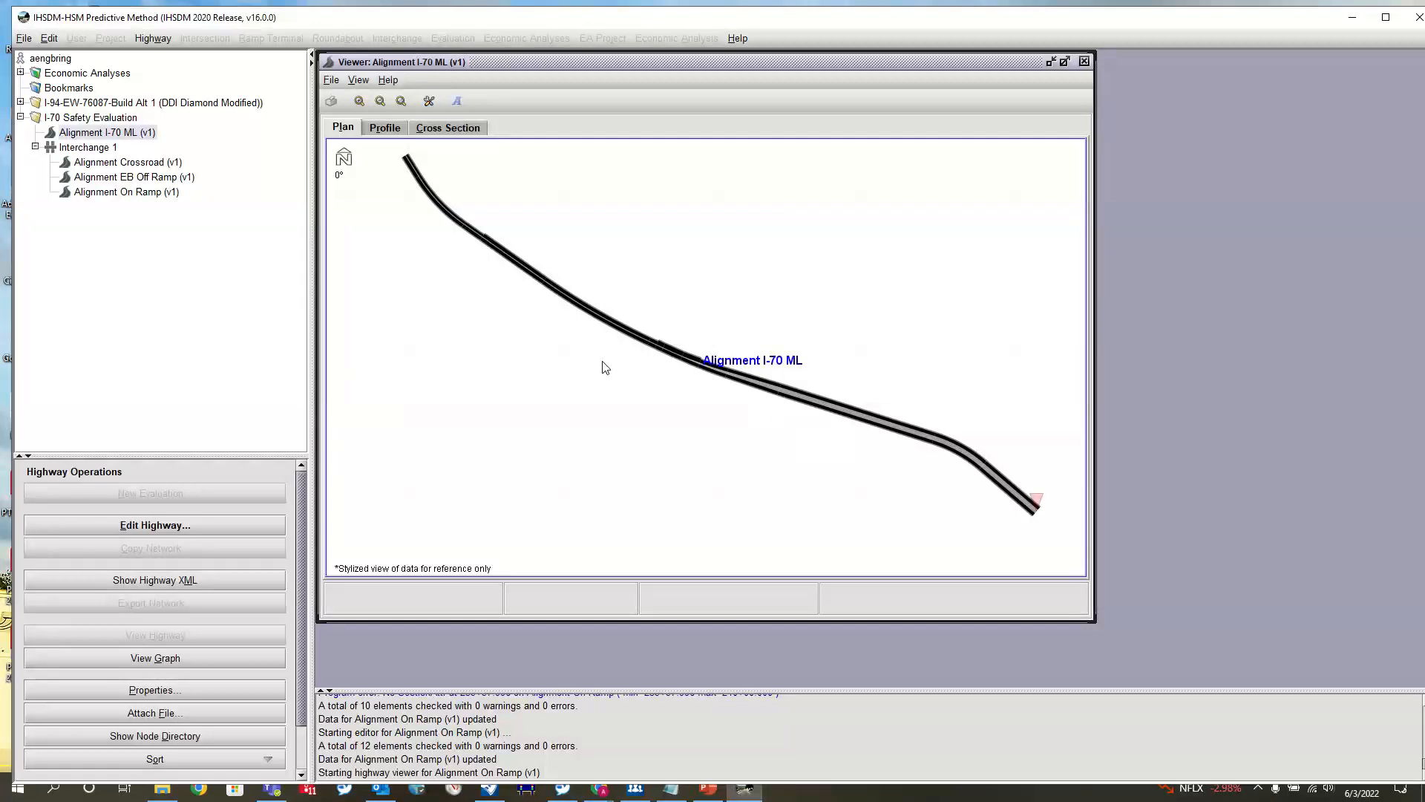
scroll(711, 392, "up", 5)
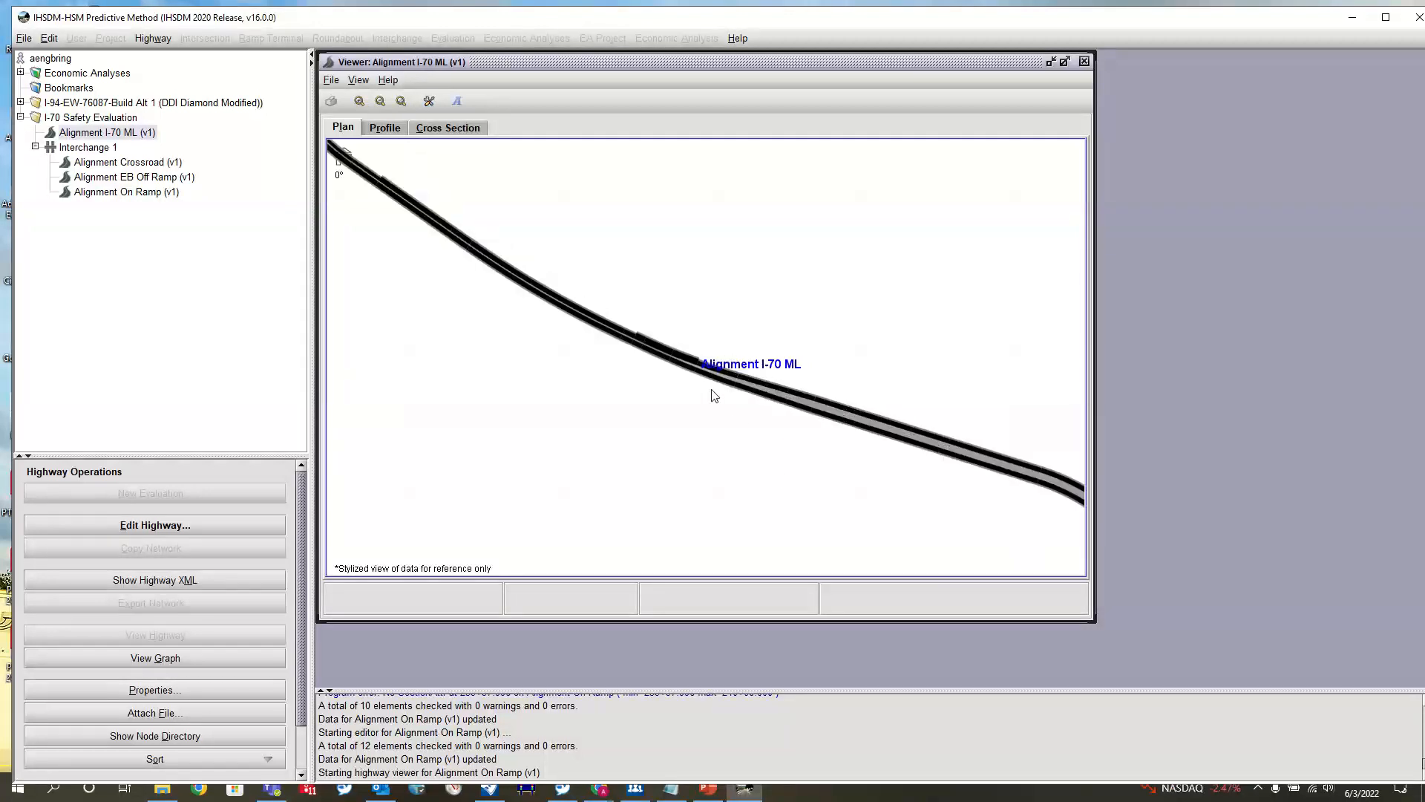
scroll(711, 389, "up", 3)
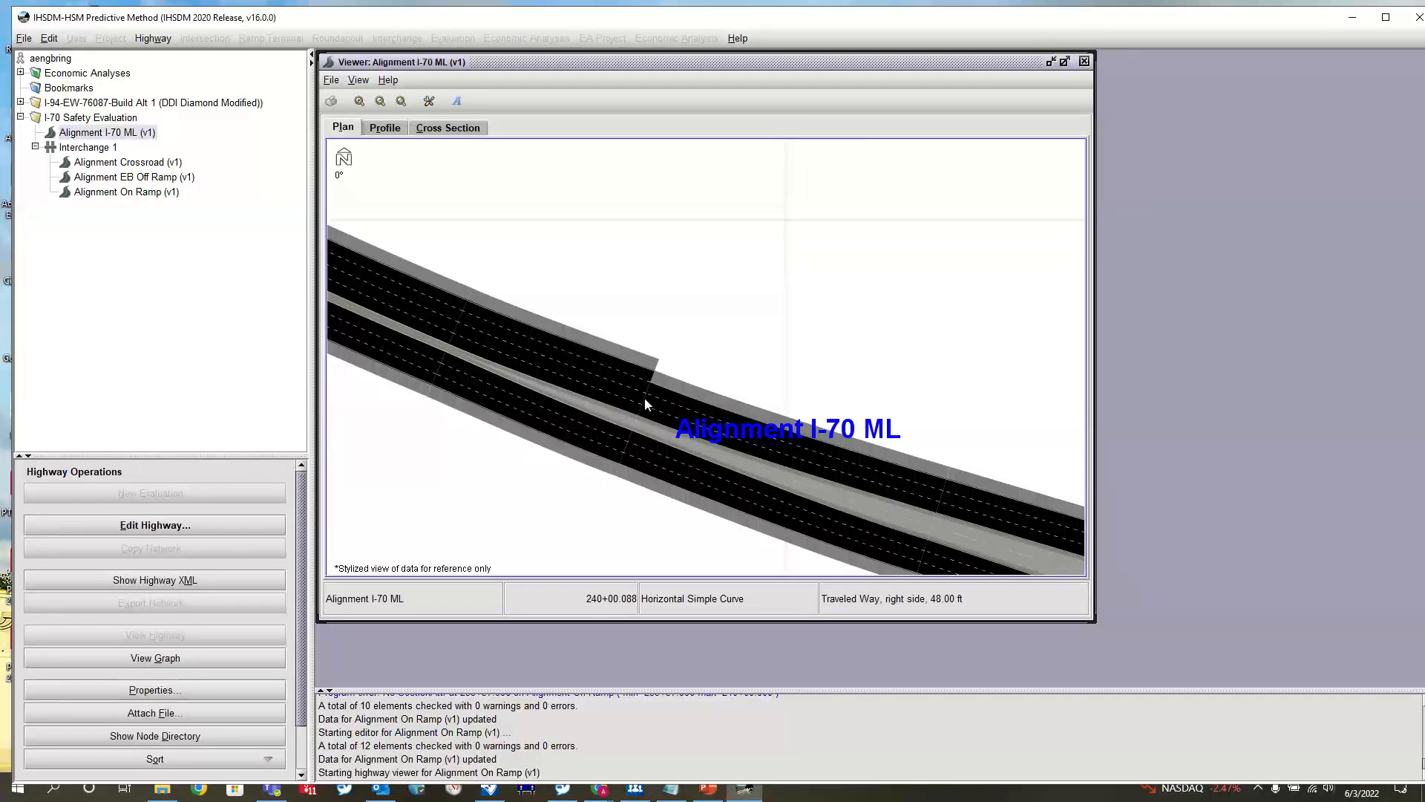
Start a new ramp connection on Alignment I-70 ML for Interchange 1 : Alignment On Ramp with ramp type Entrance
left_click(145, 529)
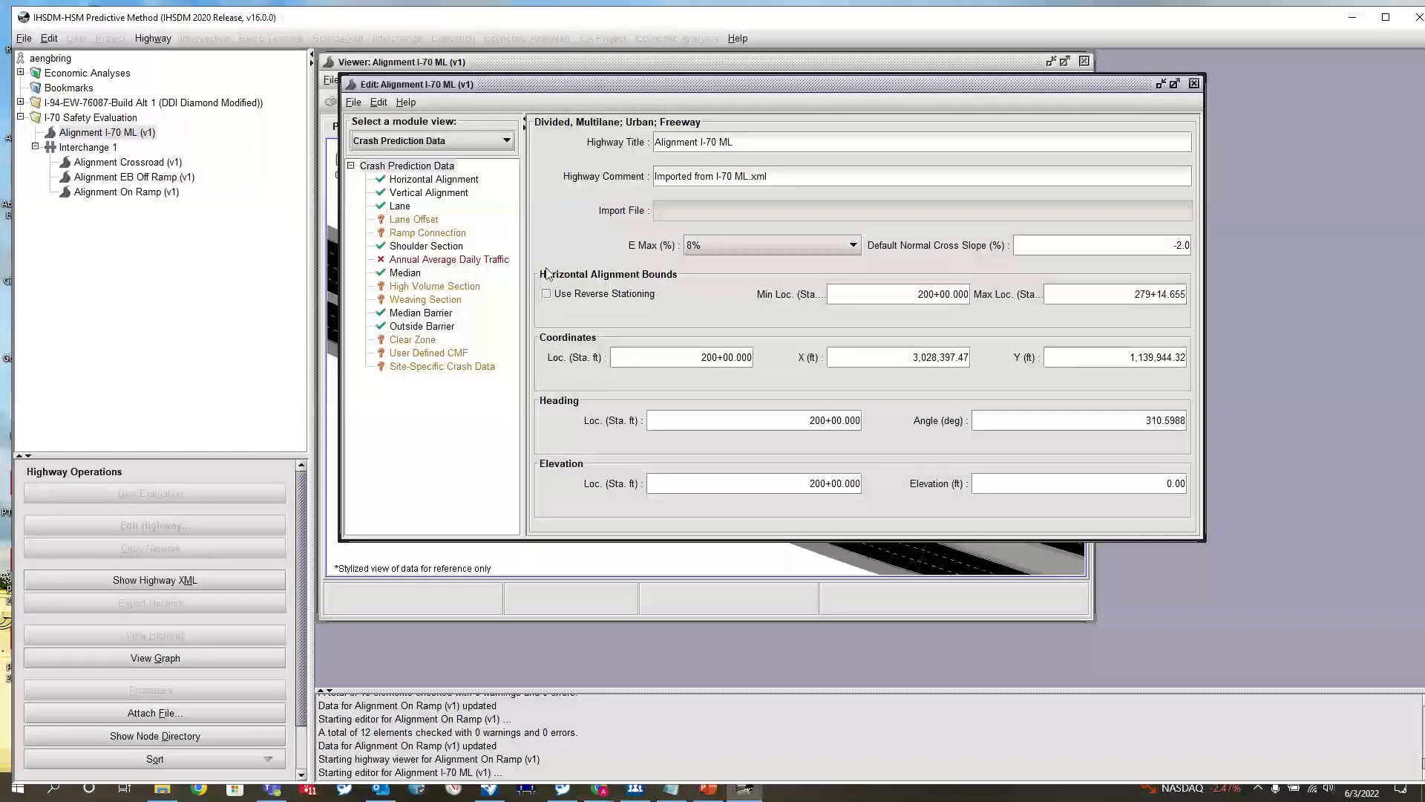
left_click(423, 234)
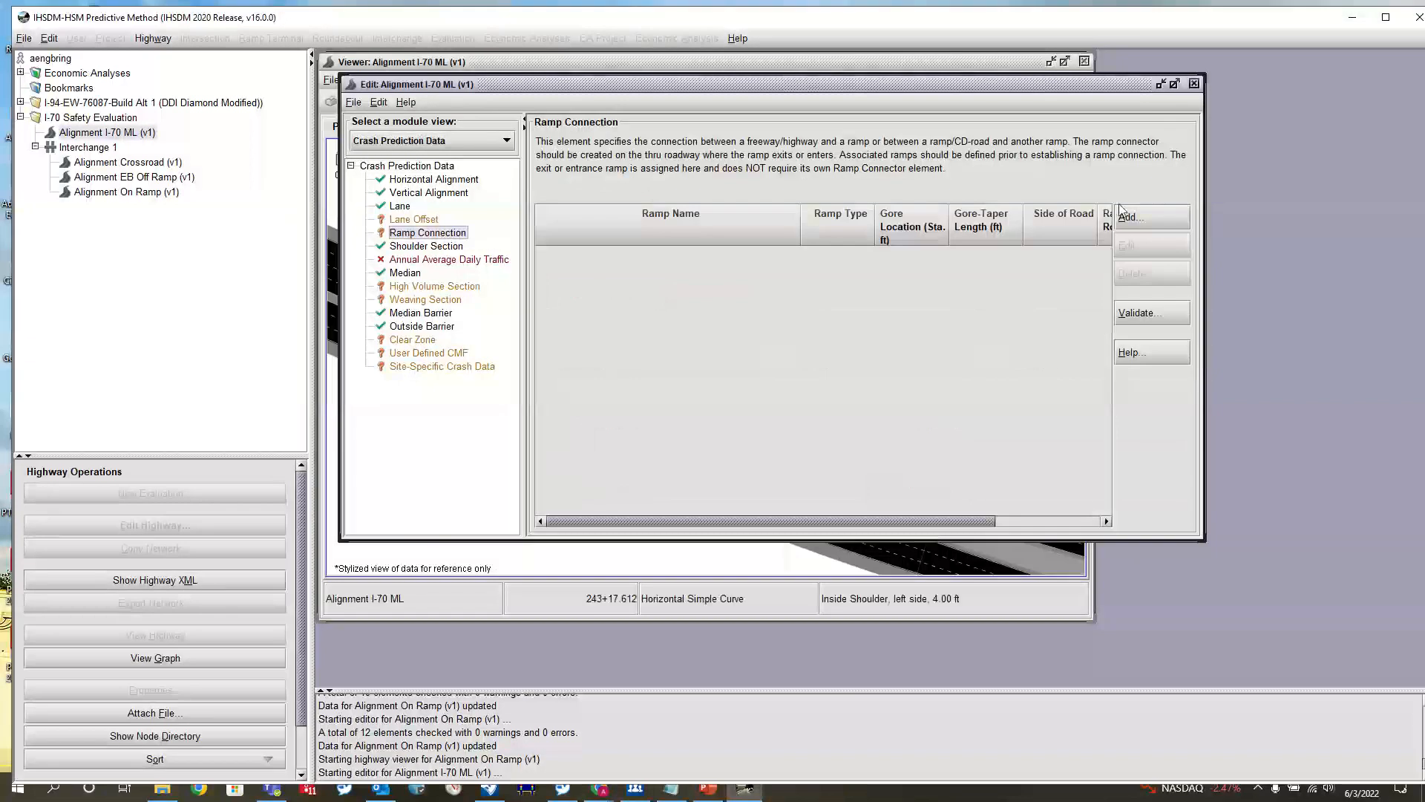
left_click(1152, 221)
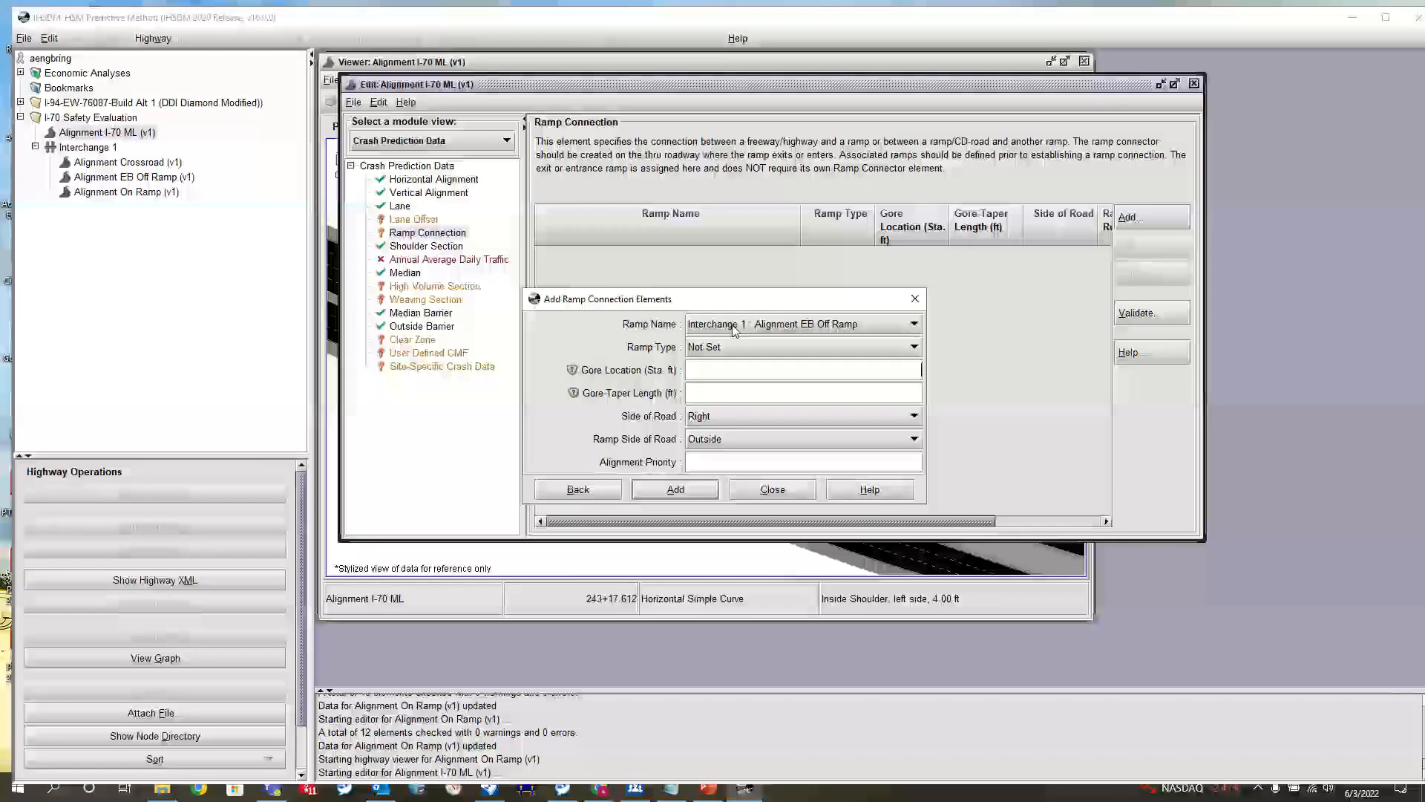
left_click(861, 325)
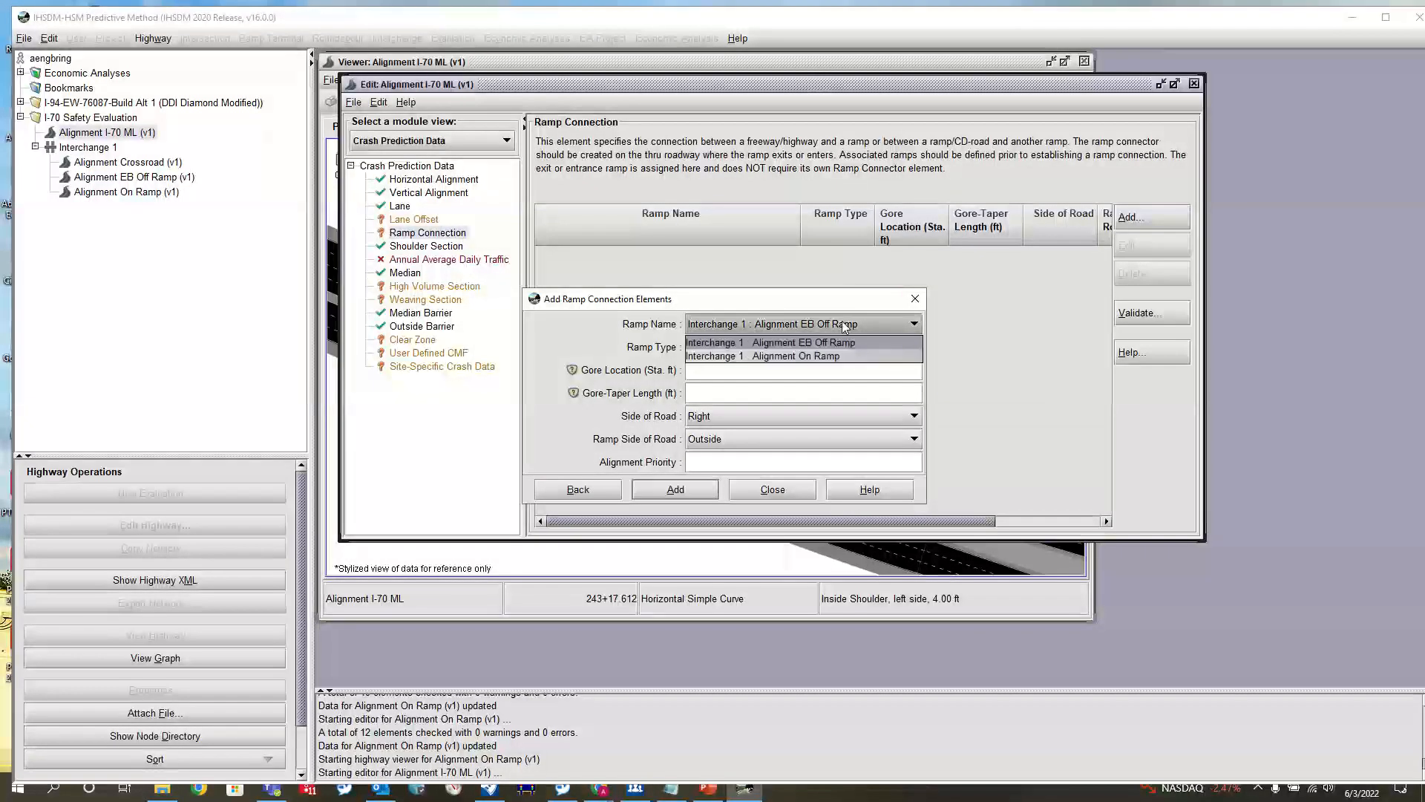
left_click(800, 356)
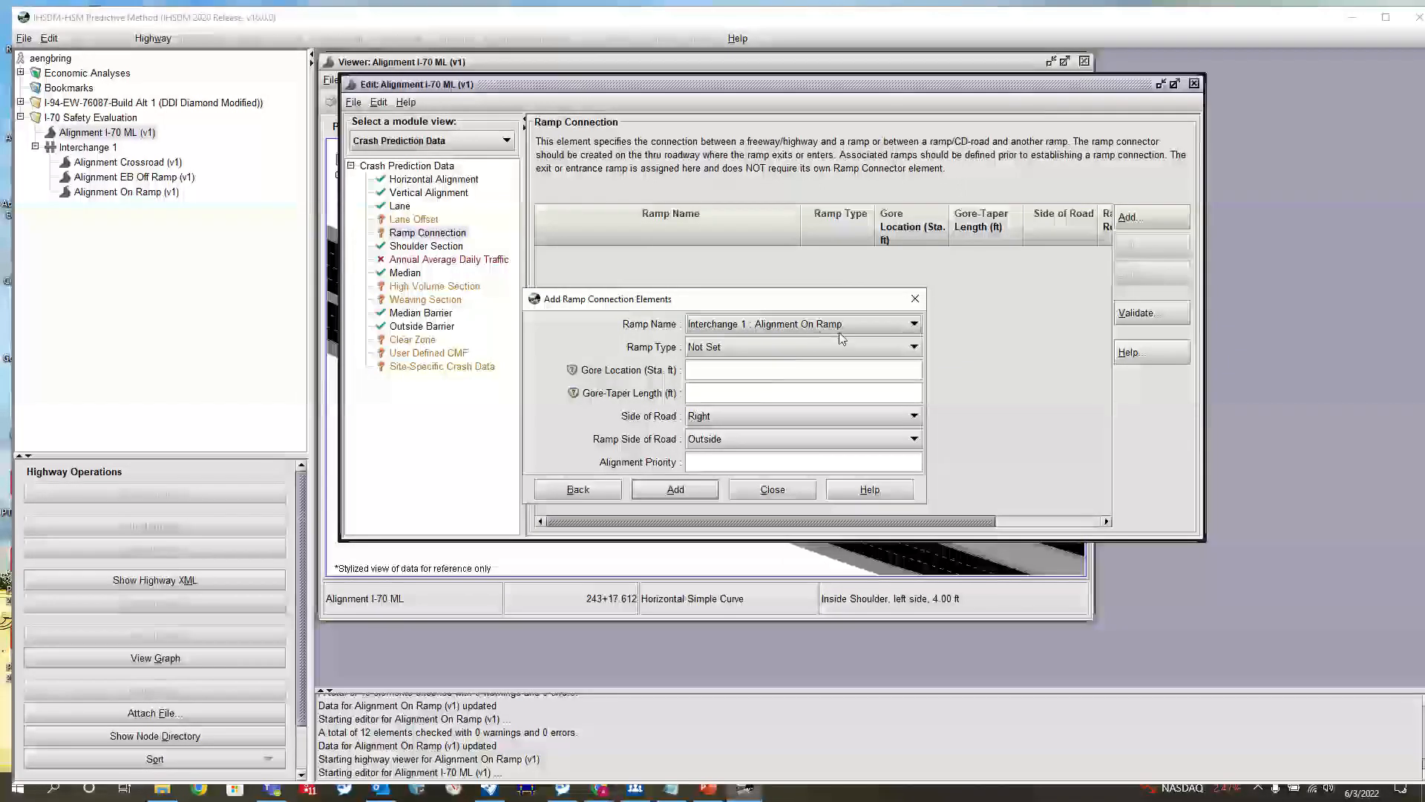
left_click(756, 345)
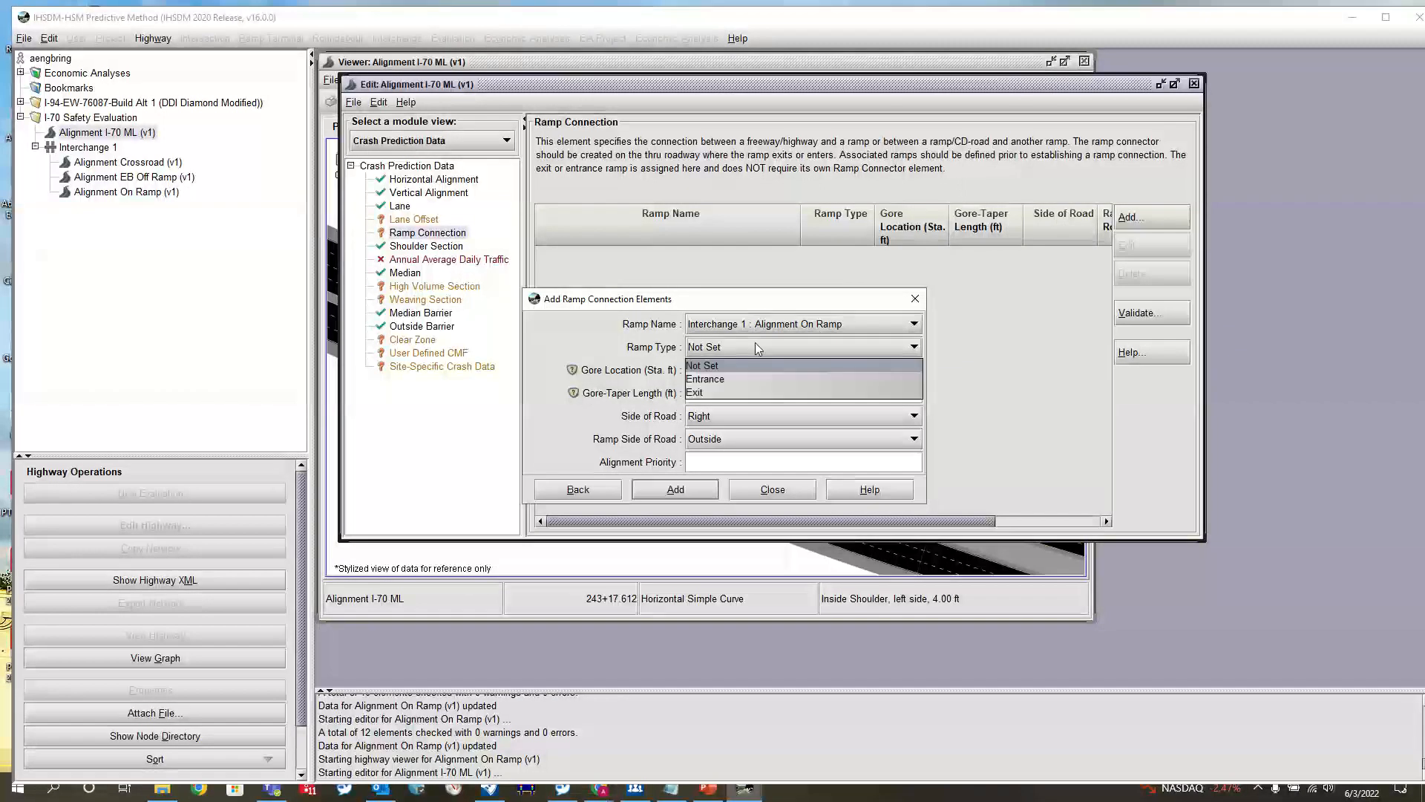
left_click(723, 381)
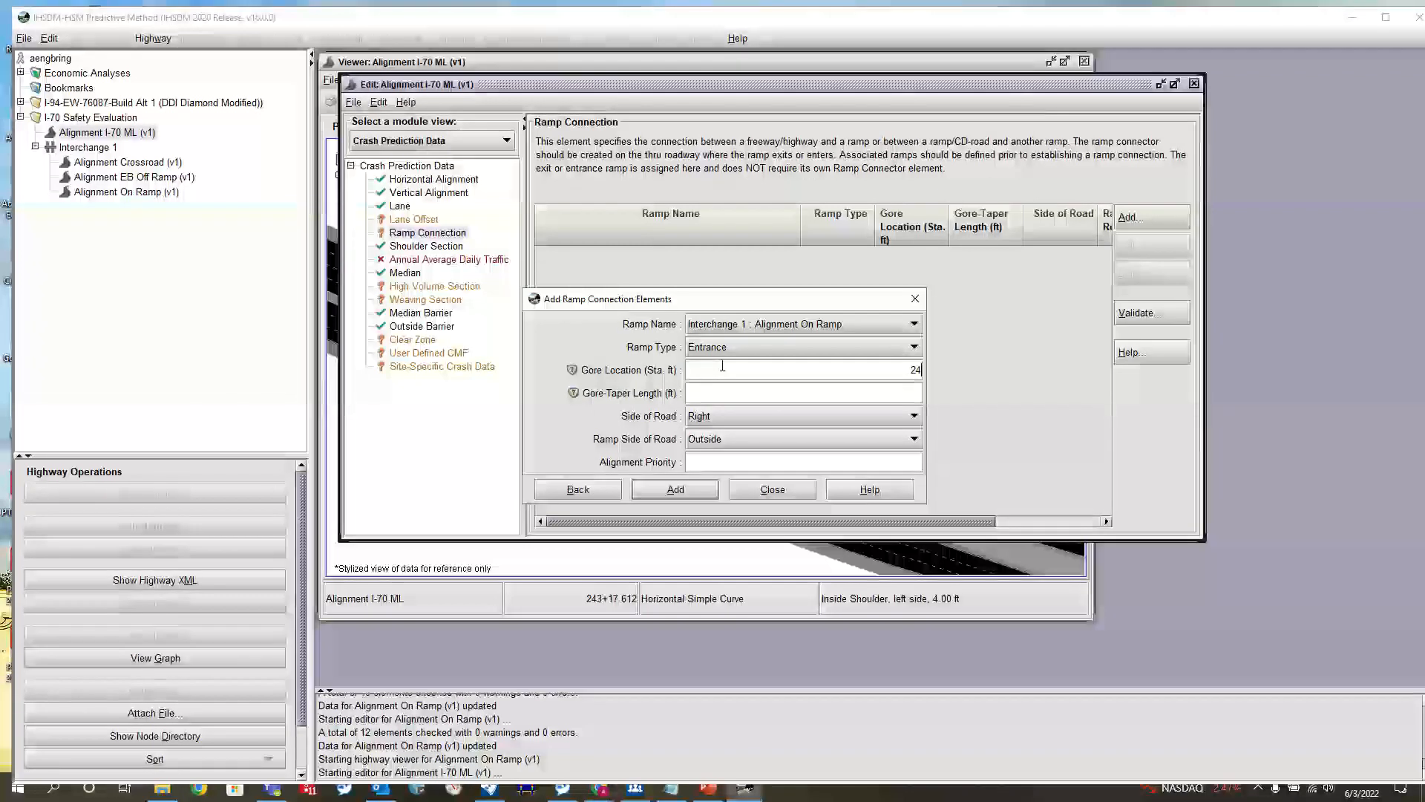
Add the entrance connection with gore location 240+00, gore-taper length 0 and alignment priority 40, keeping the side of road as Right
type("240+00")
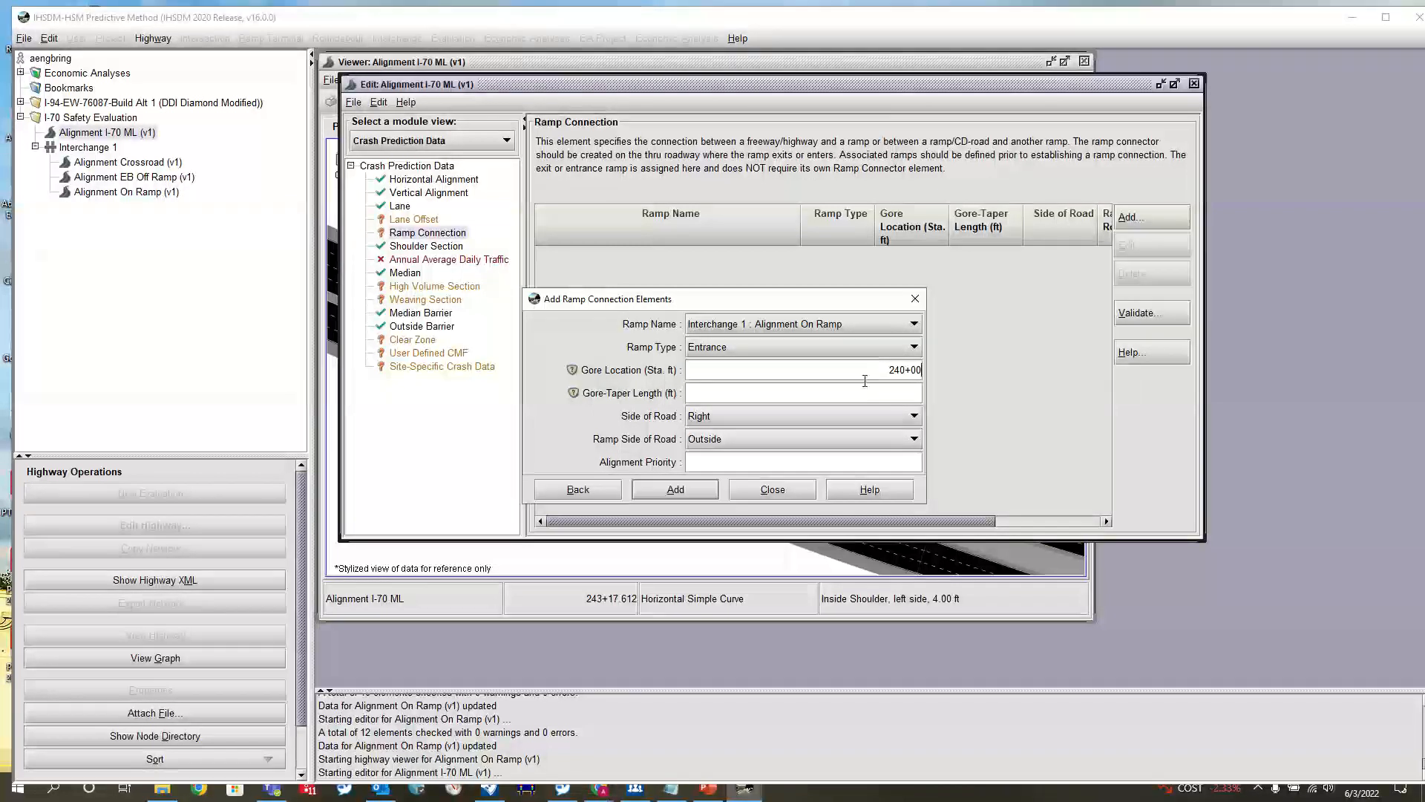
left_click(894, 386)
left_click(760, 461)
type("40")
left_click(698, 490)
left_click(803, 492)
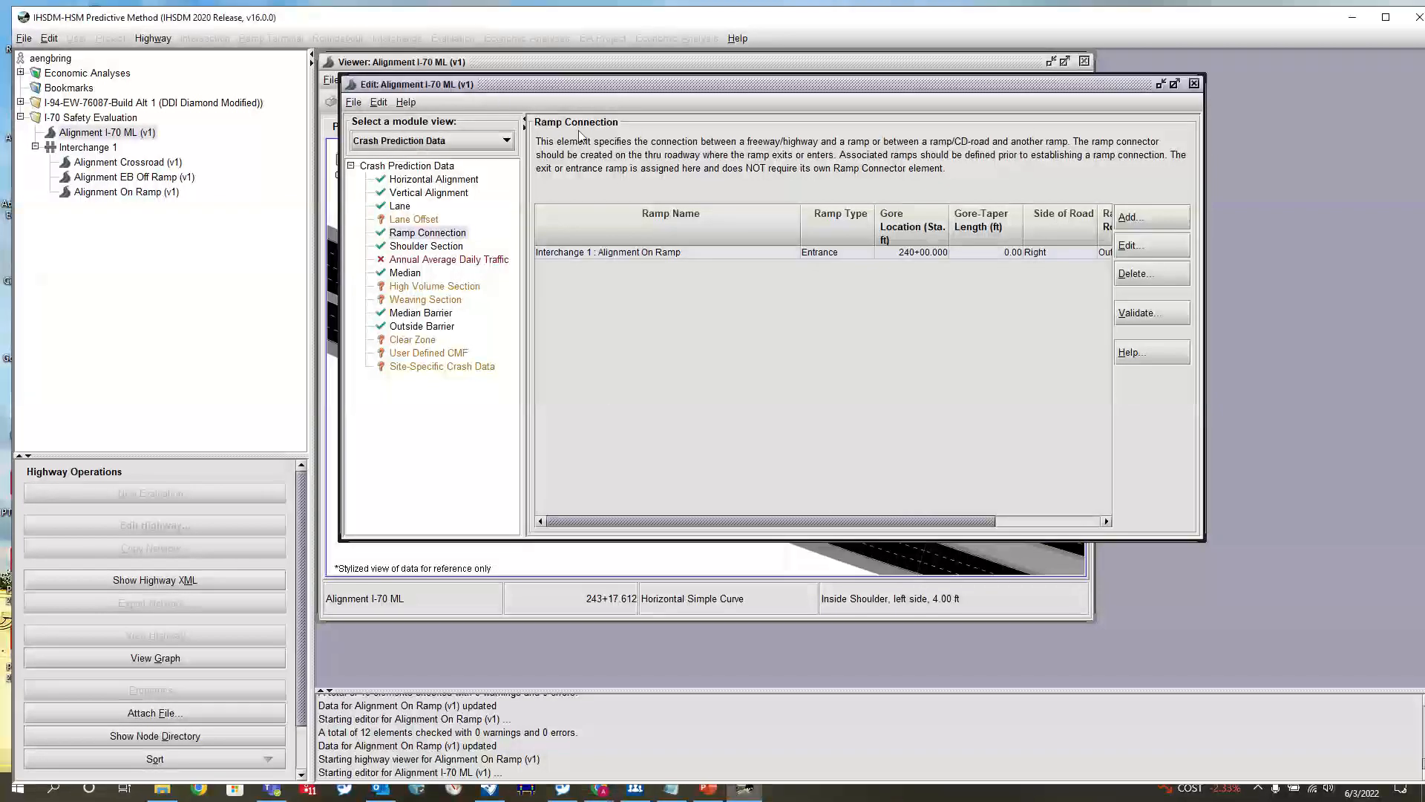
Save Alignment I-70 ML, dismiss the warnings and close its editor
left_click(354, 101)
left_click(379, 149)
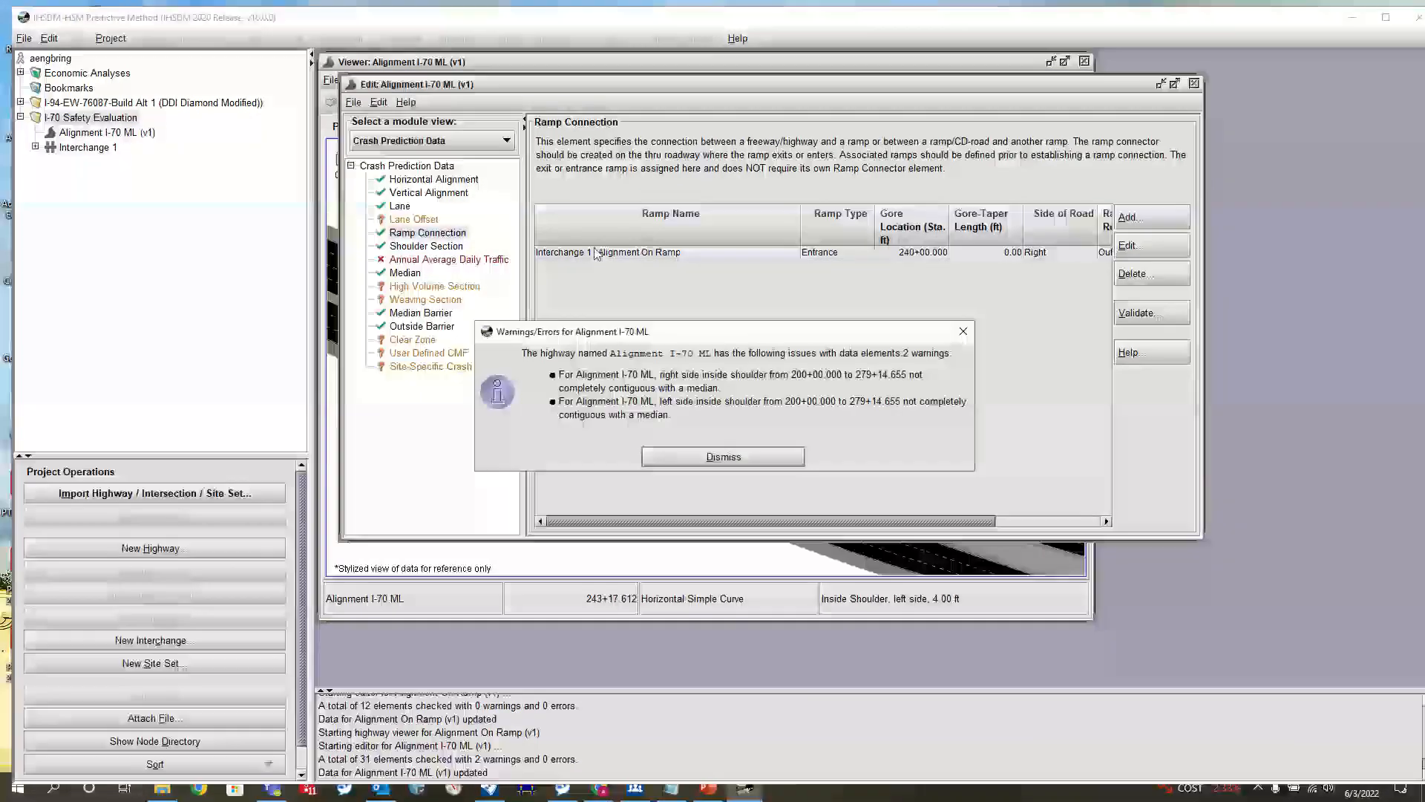
left_click(717, 456)
left_click(1195, 83)
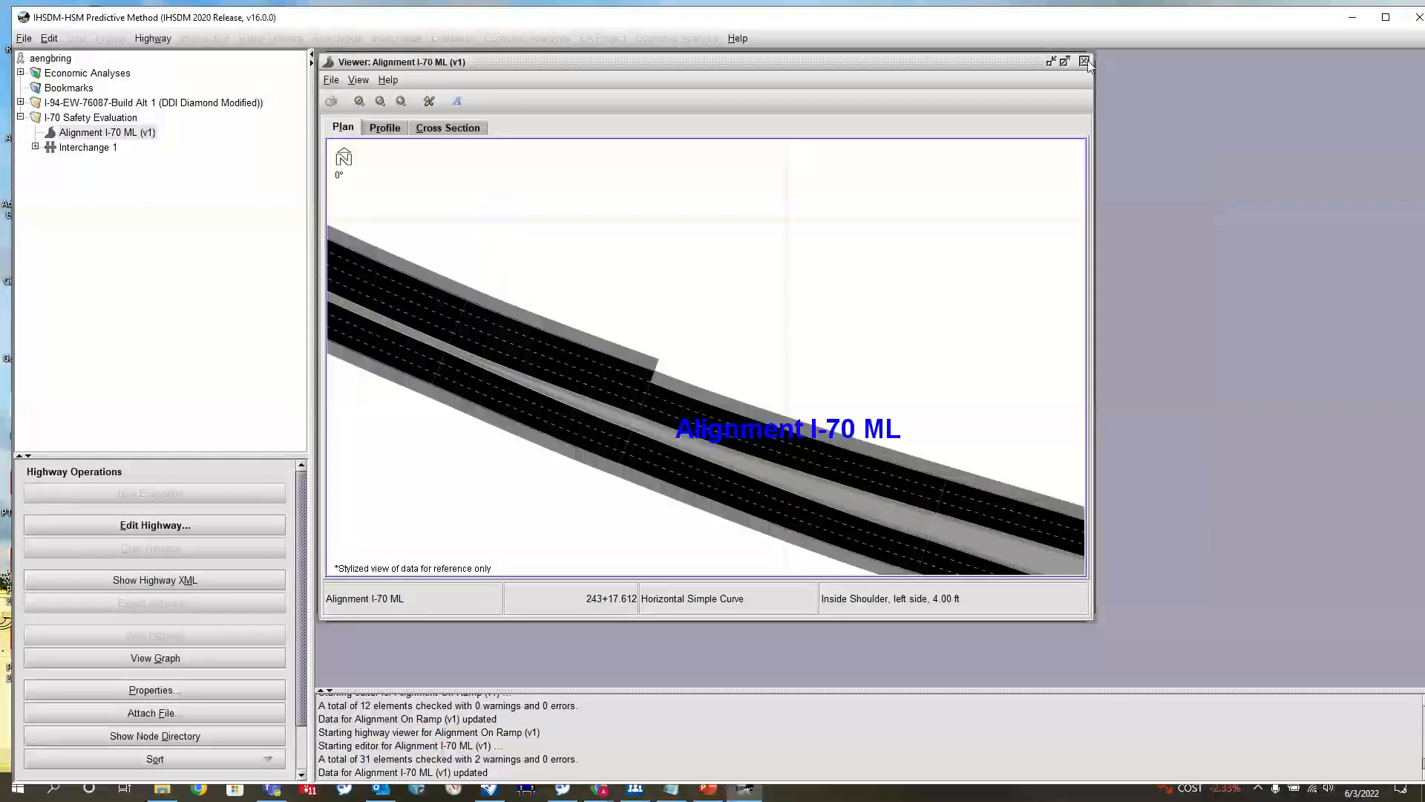
Reopen the viewer for Alignment I-70 ML and examine how the on ramp joins the mainline
left_click(1084, 61)
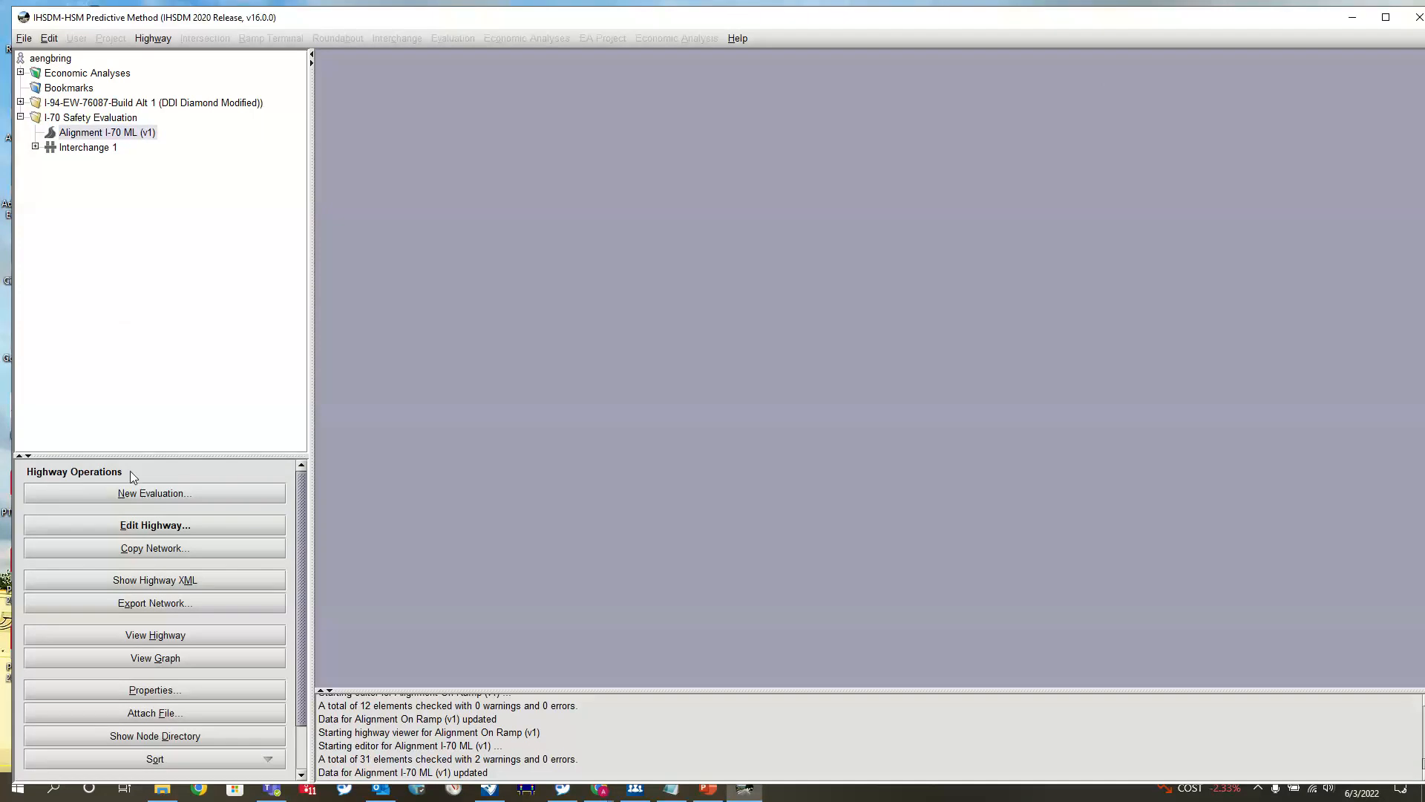
left_click(155, 637)
scroll(714, 282, "up", 5)
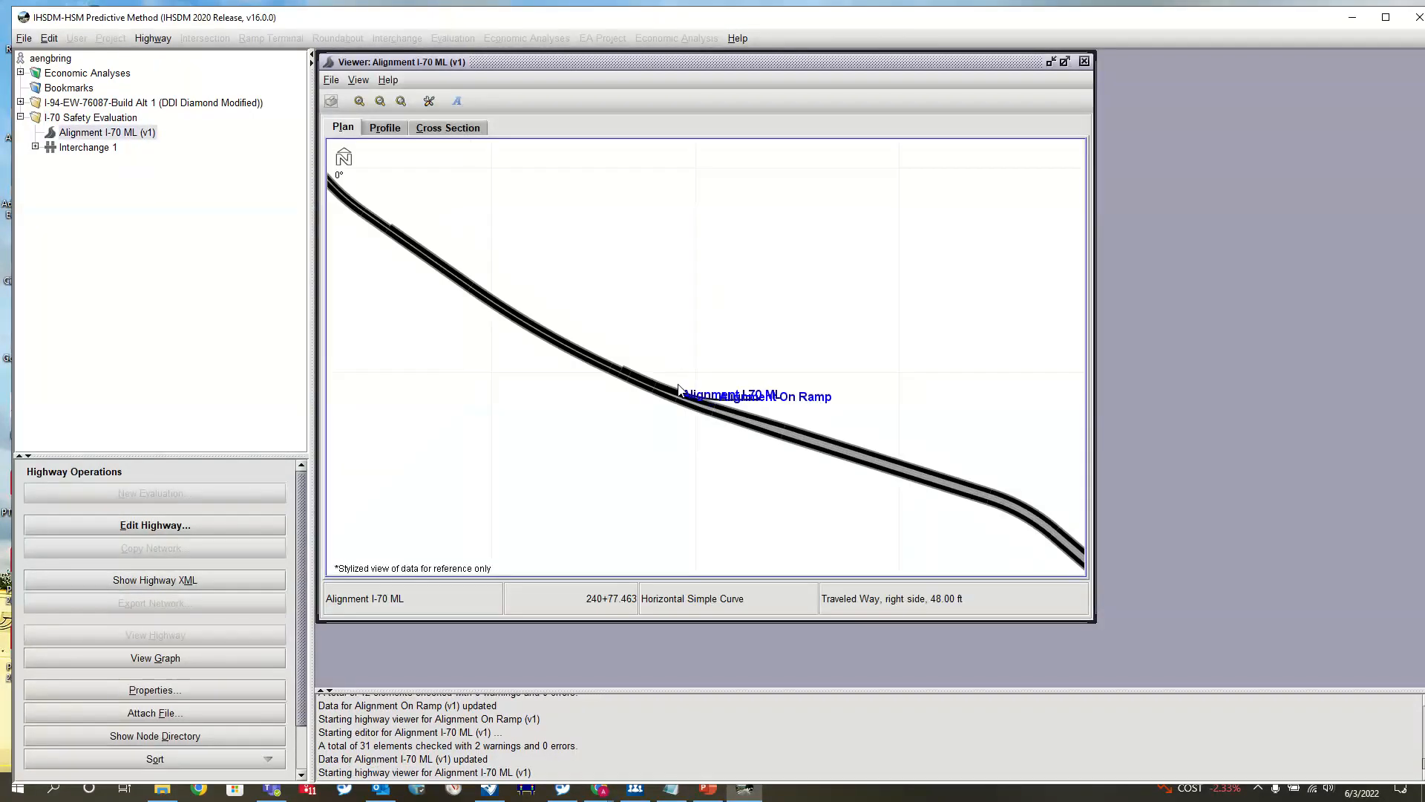
scroll(711, 323, "up", 3)
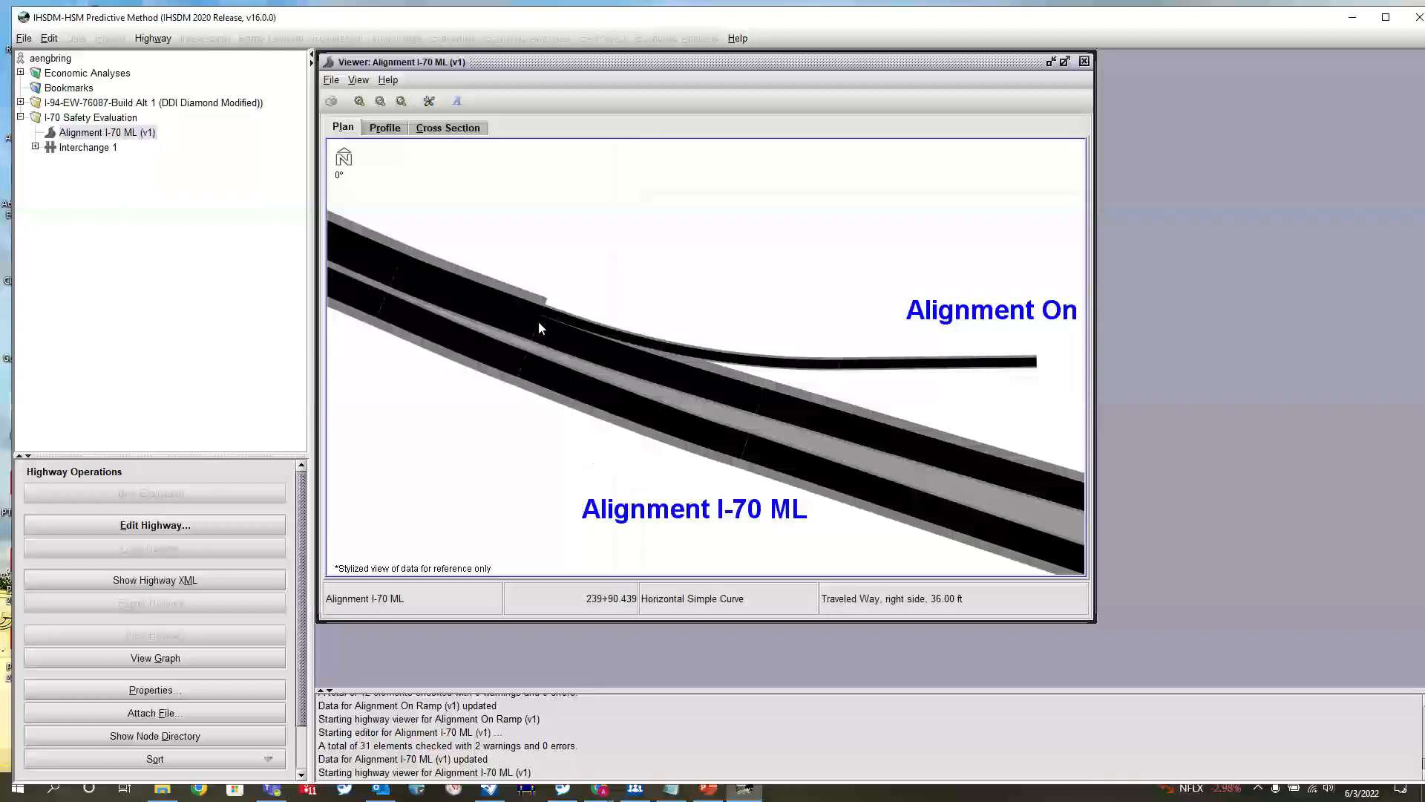
scroll(536, 319, "up", 2)
left_click_drag(822, 286, 740, 168)
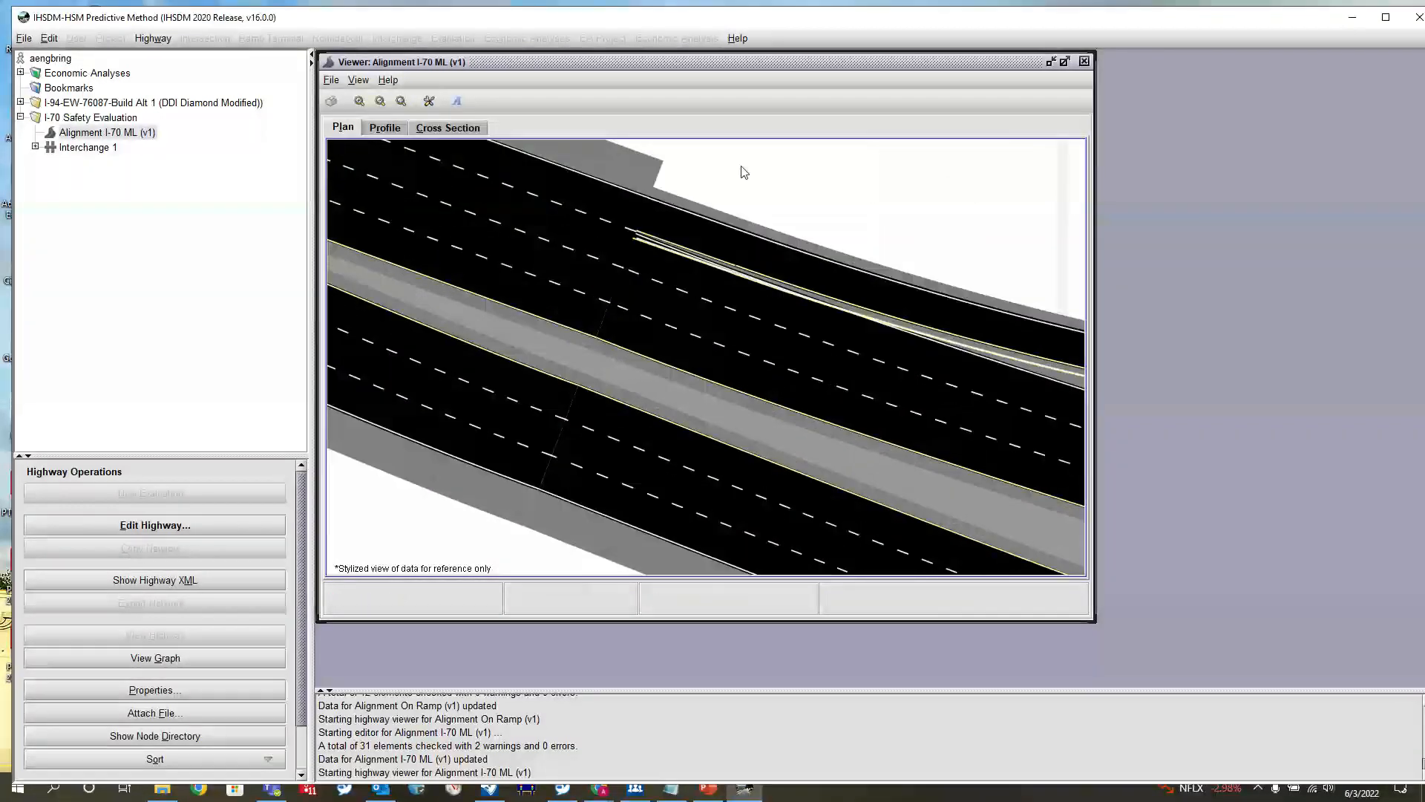
scroll(642, 307, "up", 4)
scroll(691, 326, "down", 5)
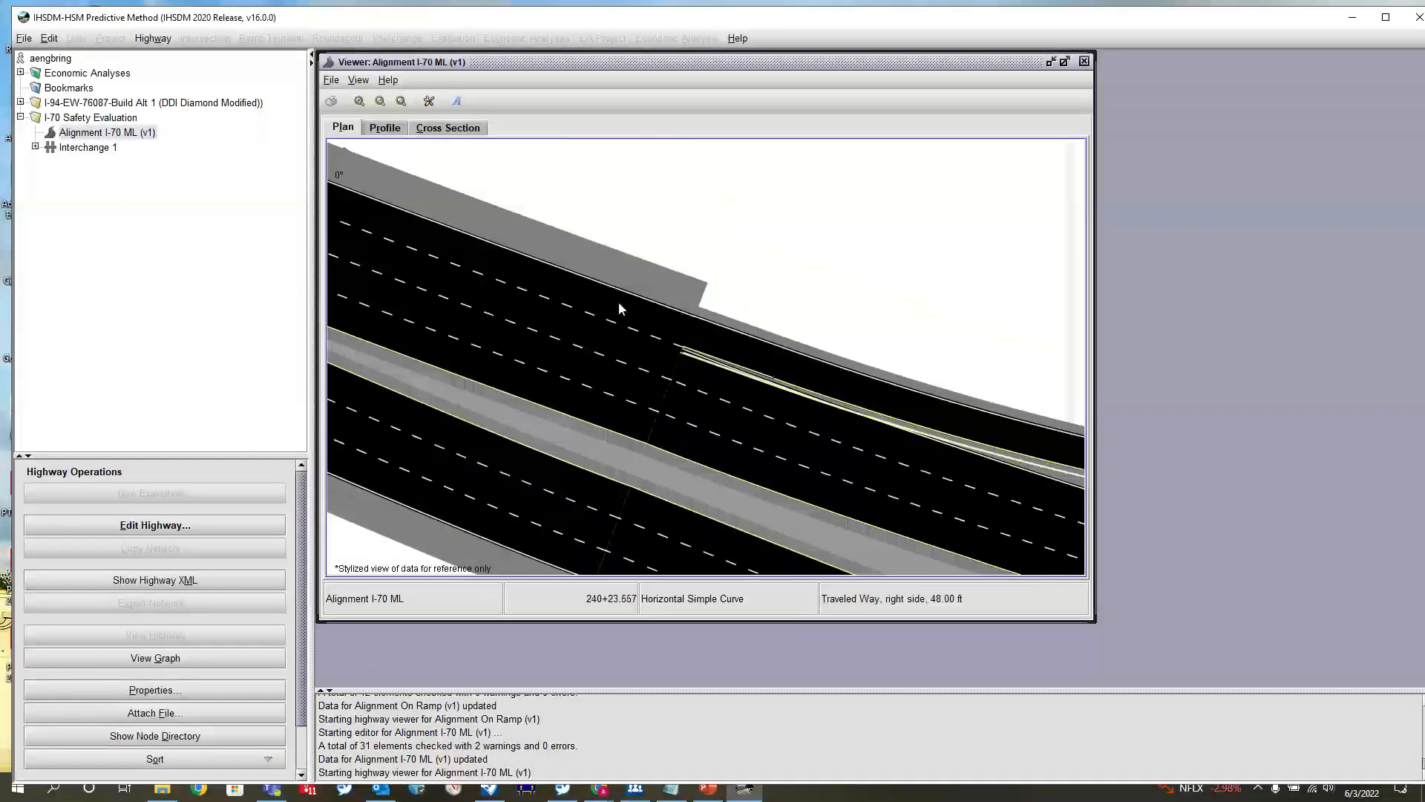
scroll(683, 290, "down", 2)
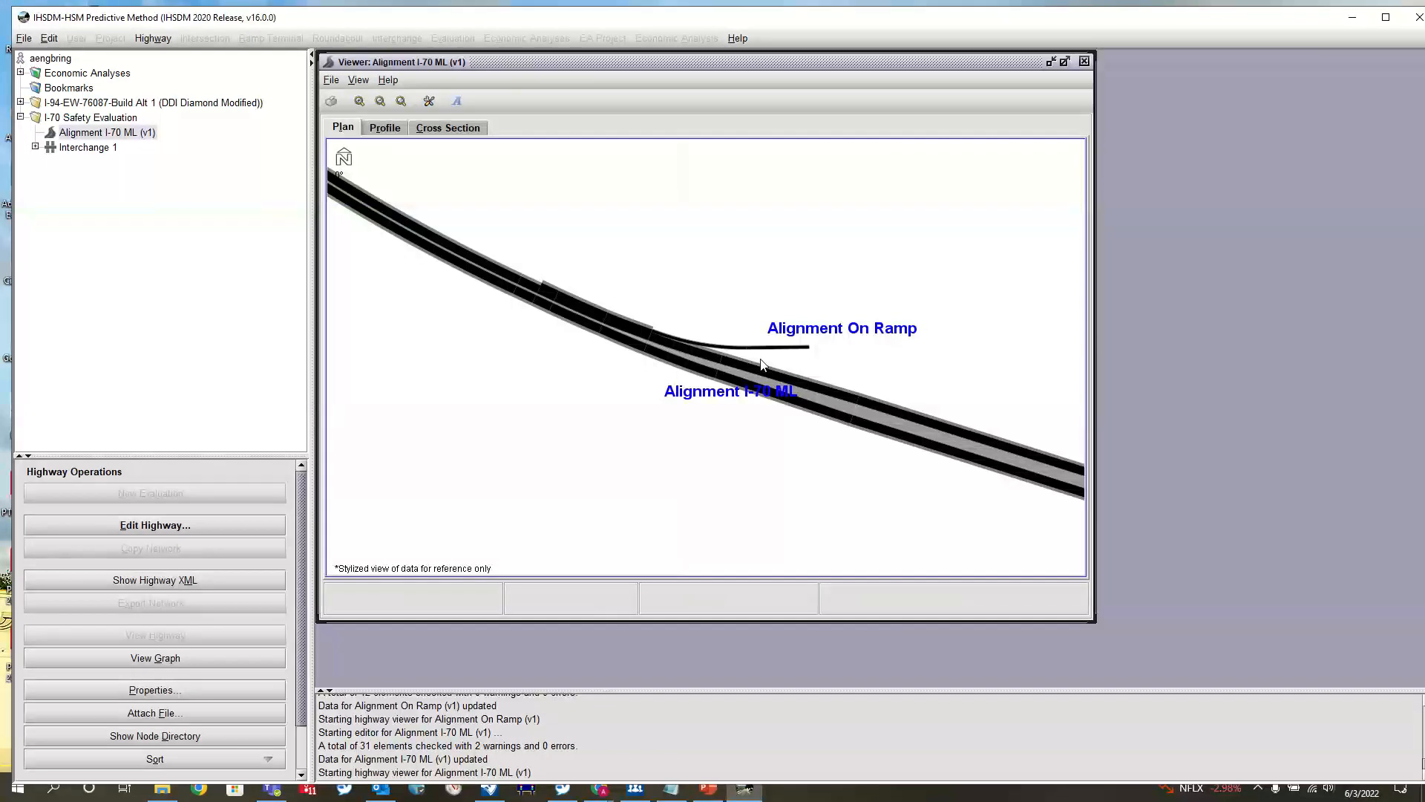
scroll(761, 363, "up", 3)
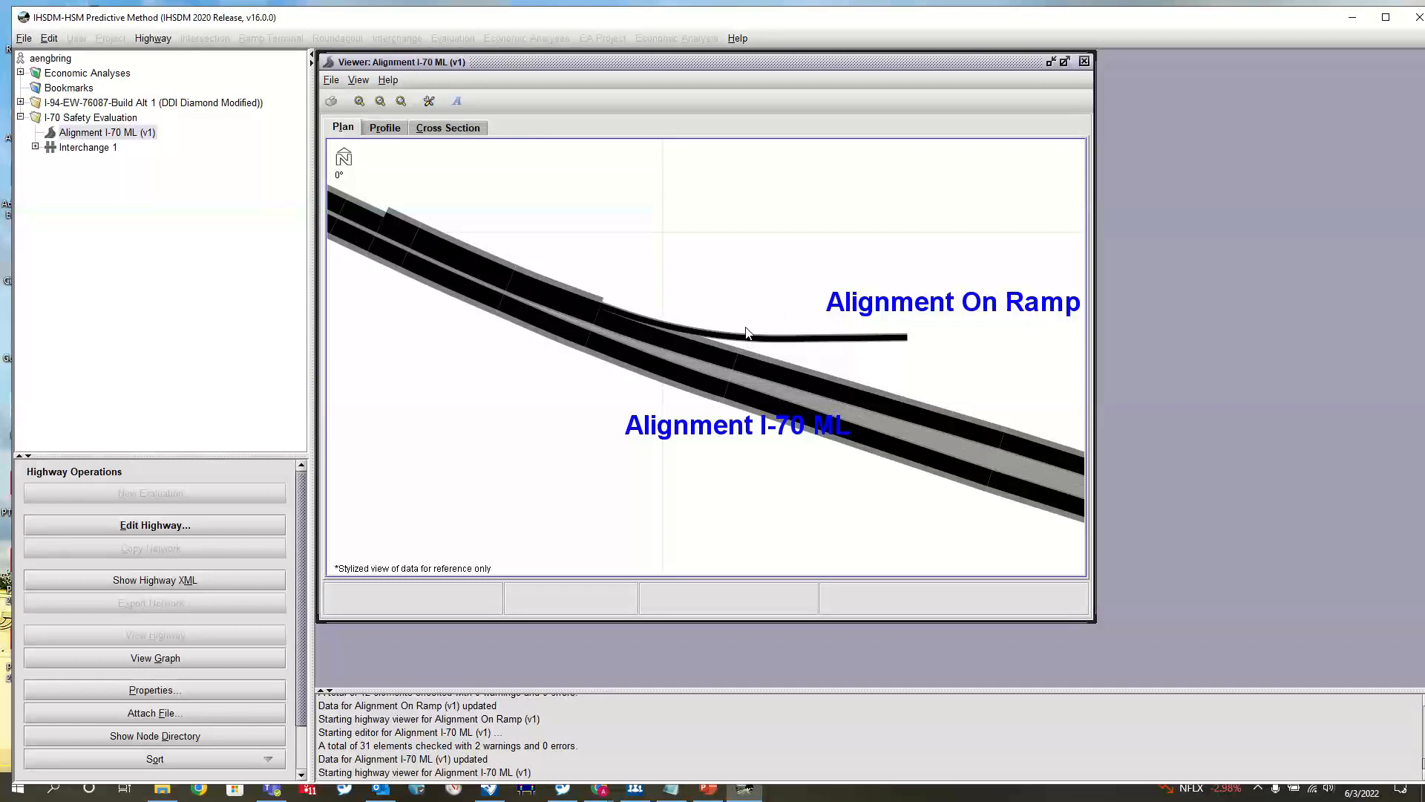
scroll(745, 331, "down", 2)
scroll(741, 335, "up", 2)
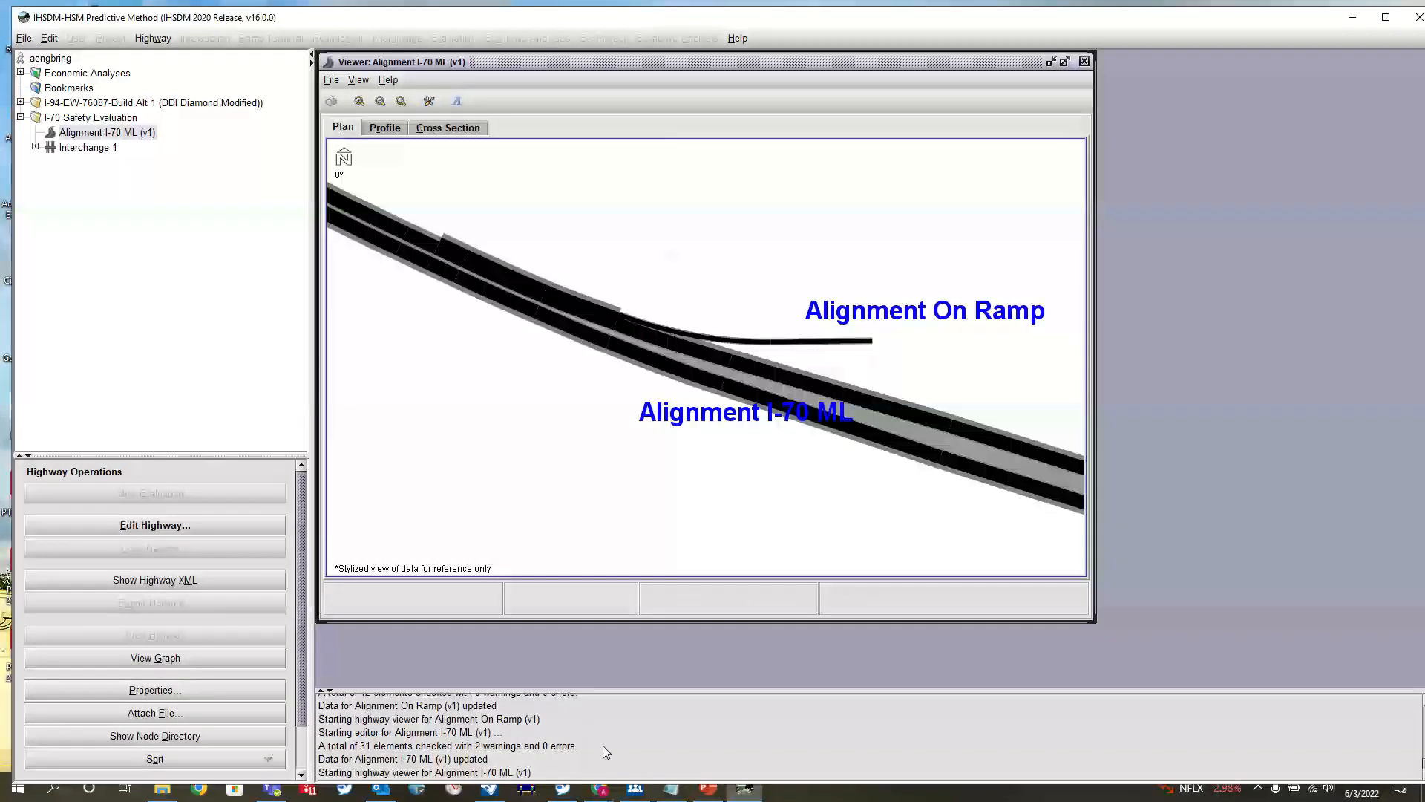
Switch to OpenRoads Designer and read the station annotation at the start of the eastbound off ramp
left_click(525, 791)
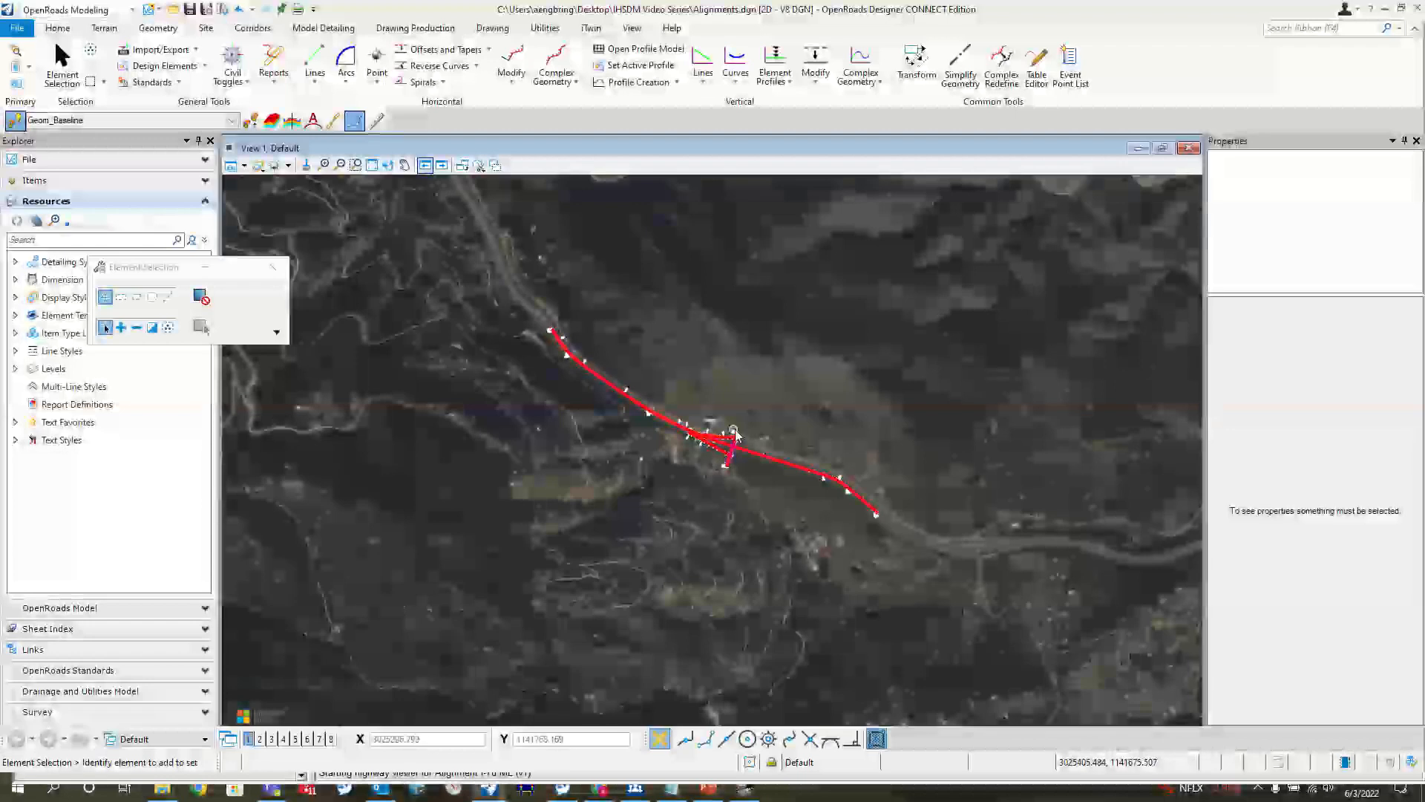
scroll(709, 423, "up", 3)
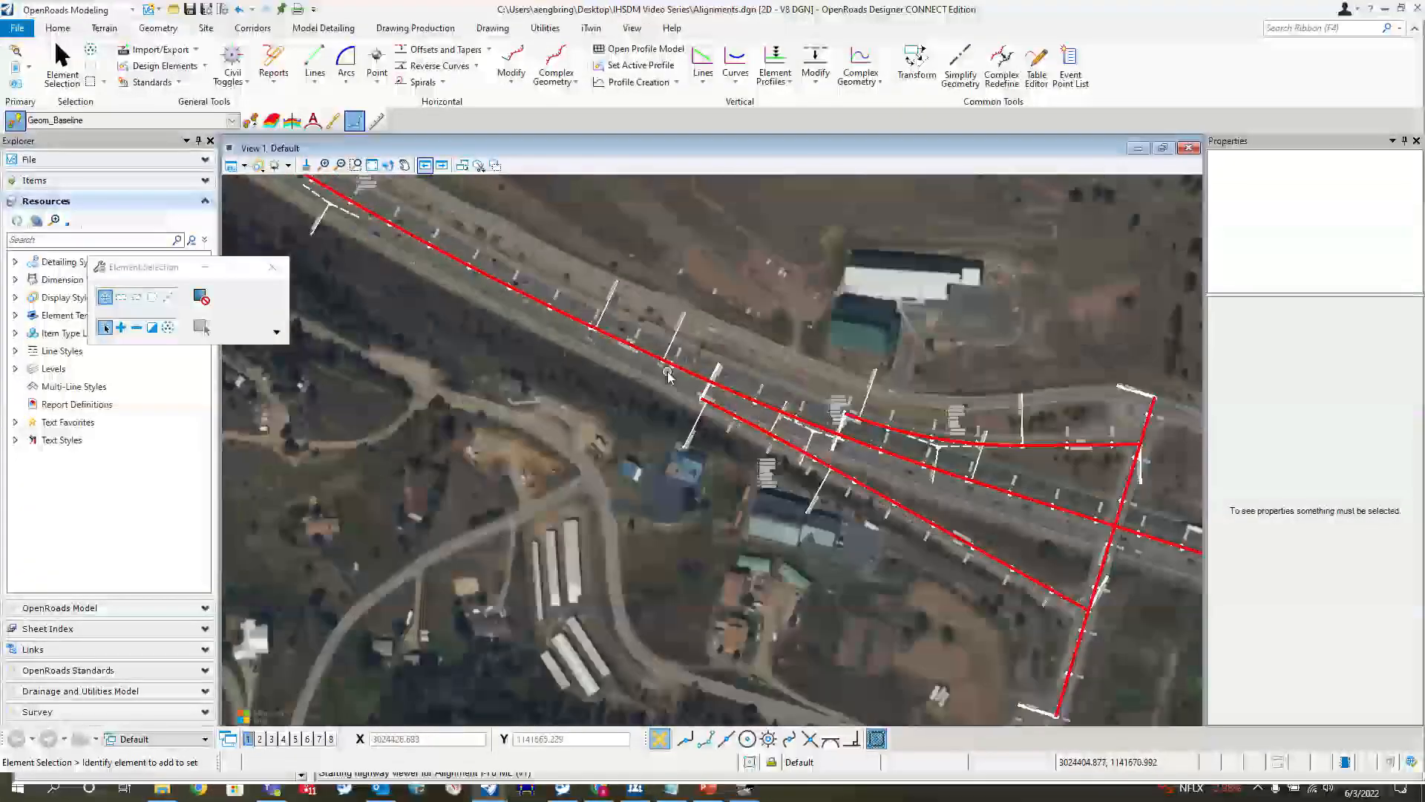
scroll(711, 400, "up", 3)
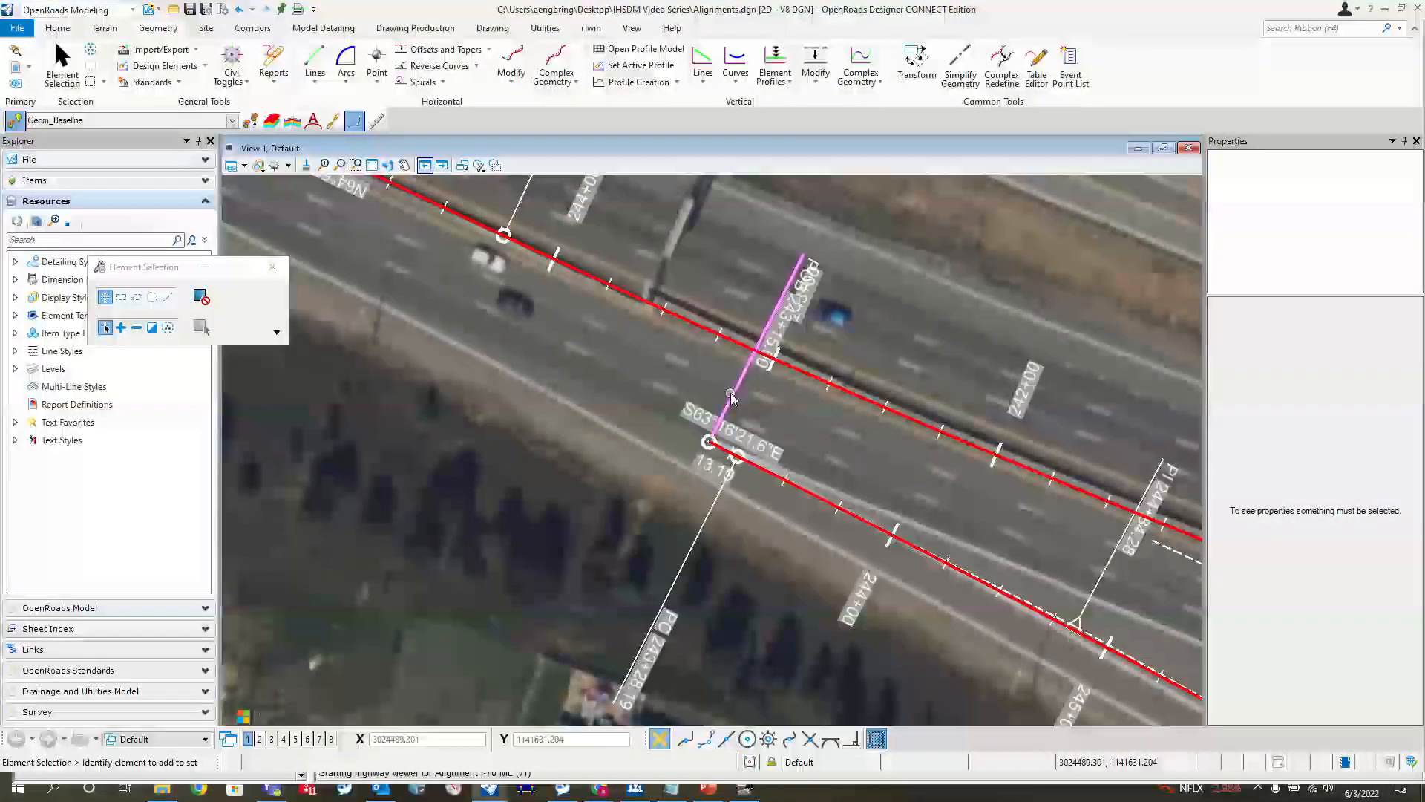
scroll(727, 378, "down", 3)
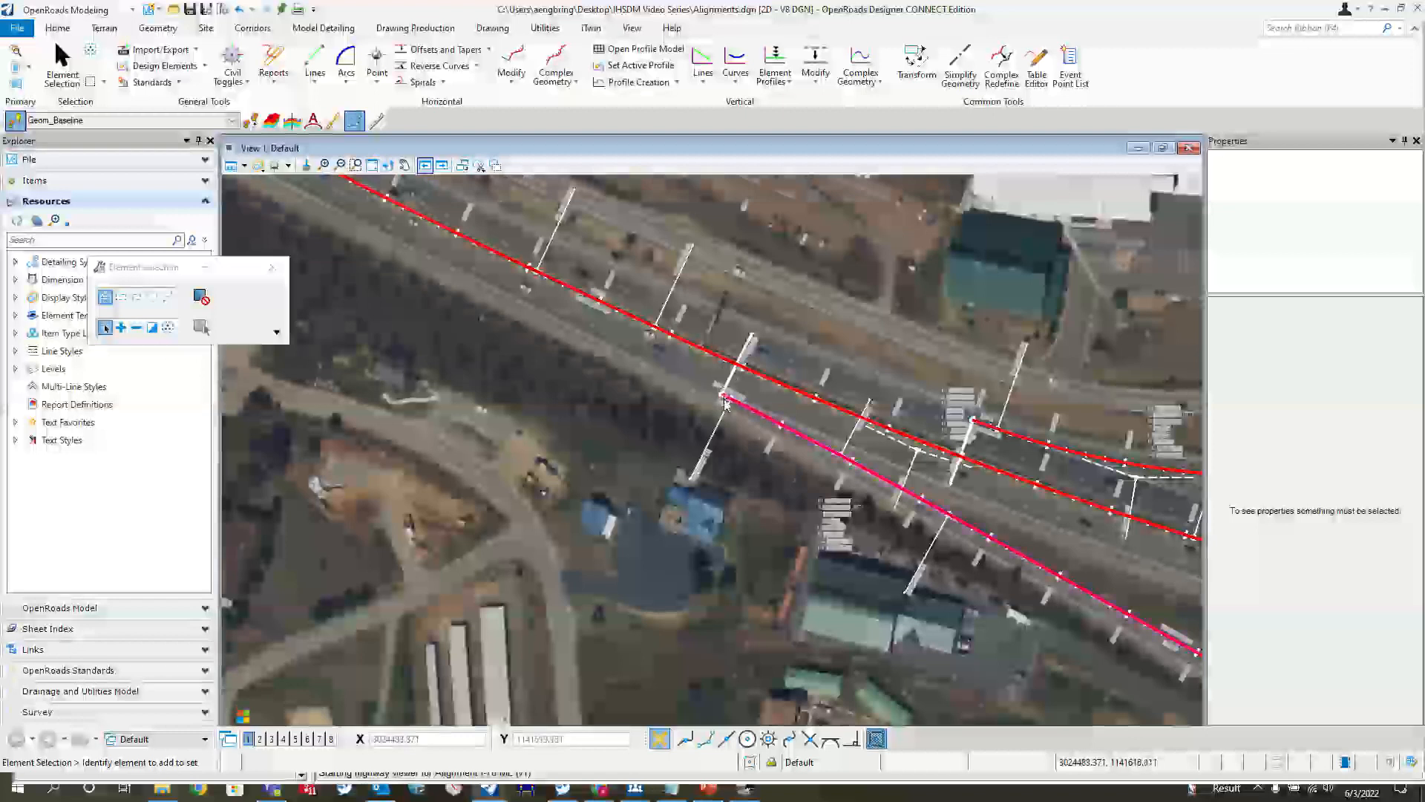
scroll(725, 408, "up", 1)
scroll(725, 410, "up", 2)
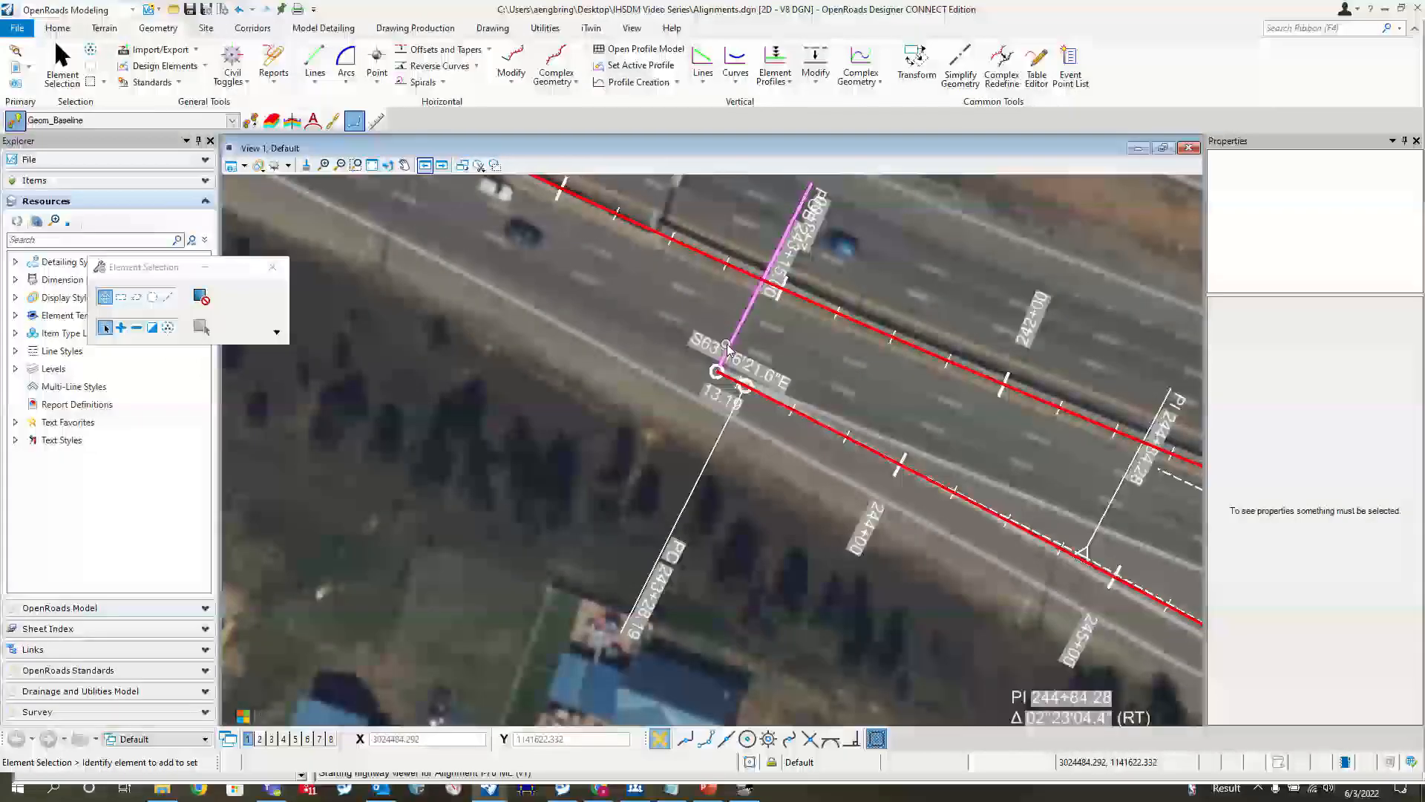
left_click(783, 265)
scroll(783, 265, "up", 4)
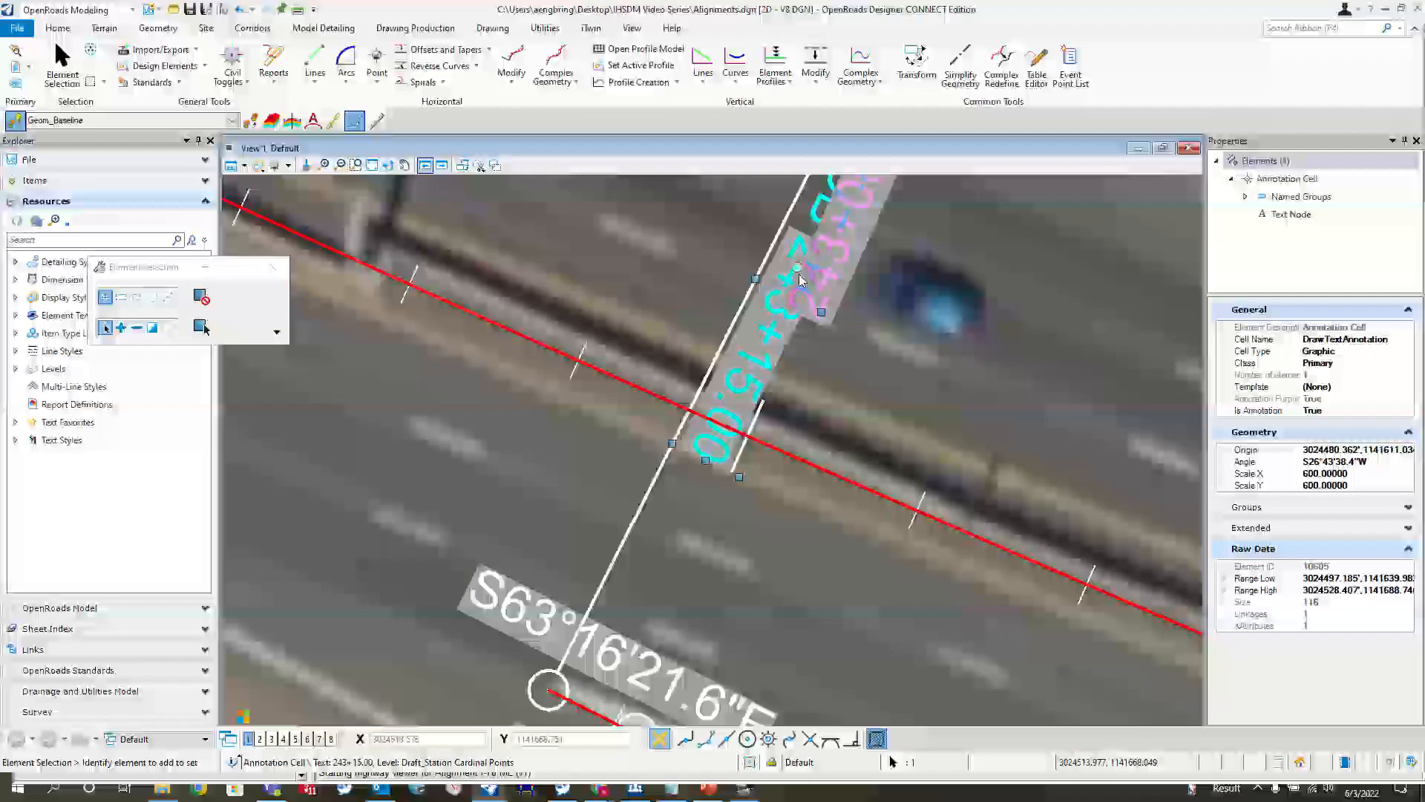
scroll(731, 429, "down", 2)
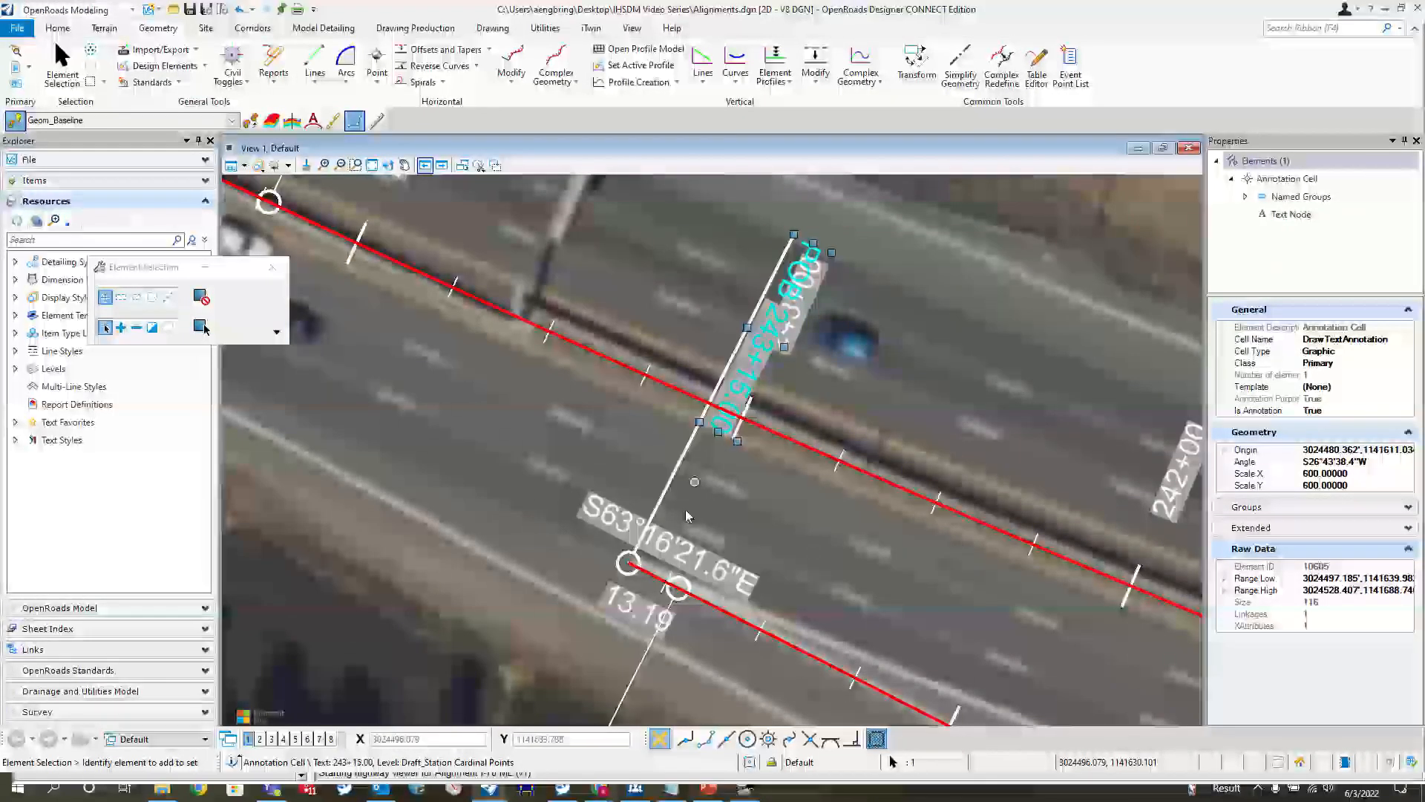
left_click(683, 423)
Inspect the EB Off Ramp alignment where it leaves the I-70 mainline, selecting it to identify it
scroll(683, 423, "down", 2)
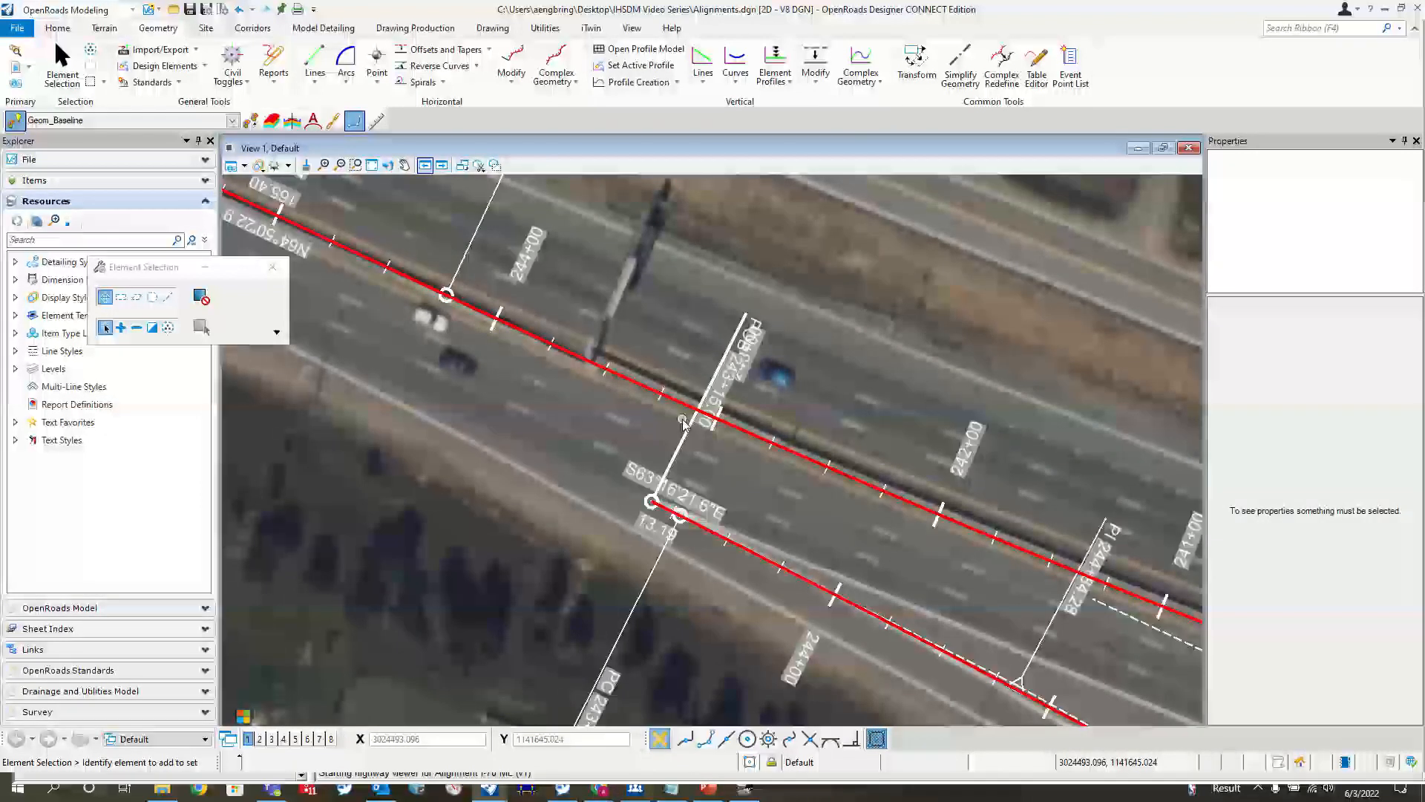
scroll(479, 404, "down", 2)
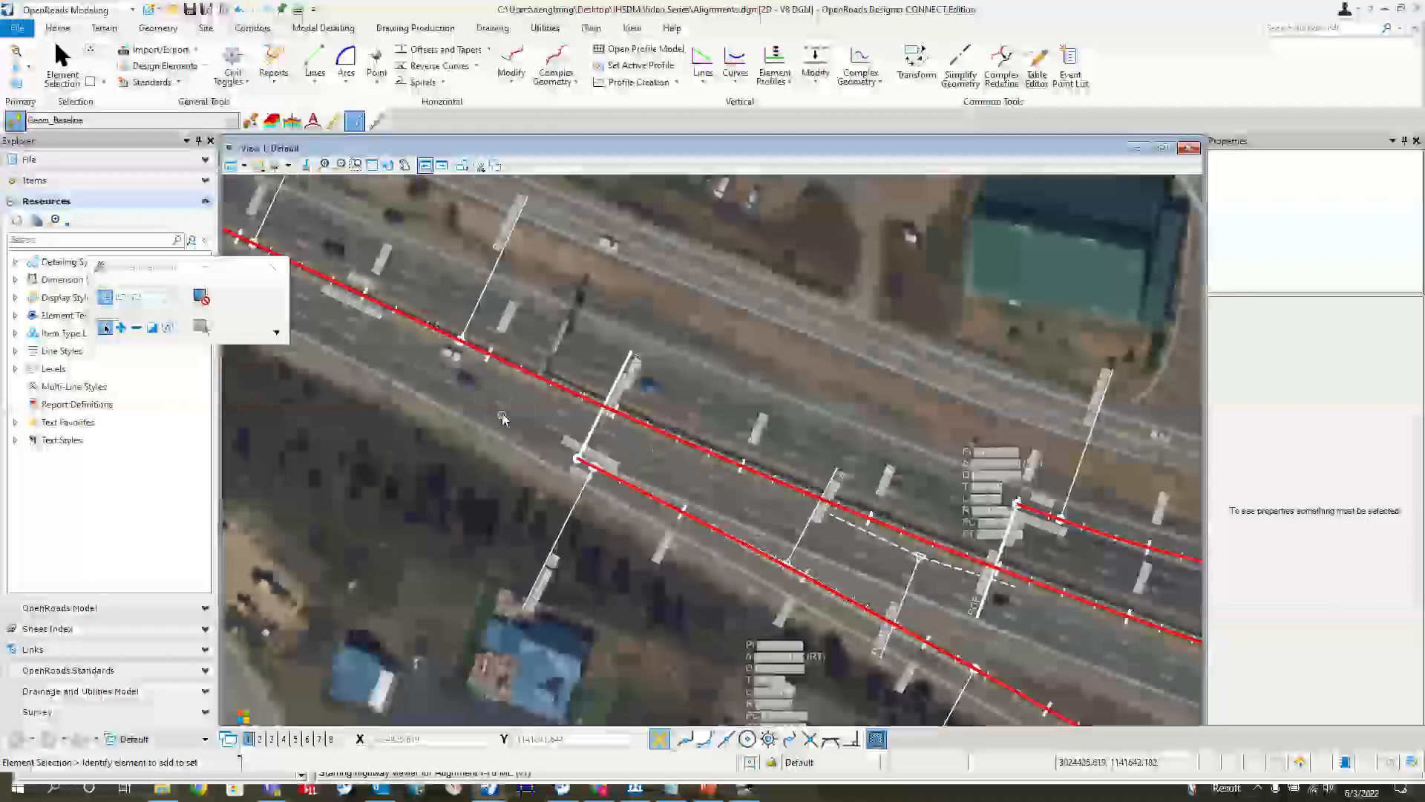
left_click(697, 522)
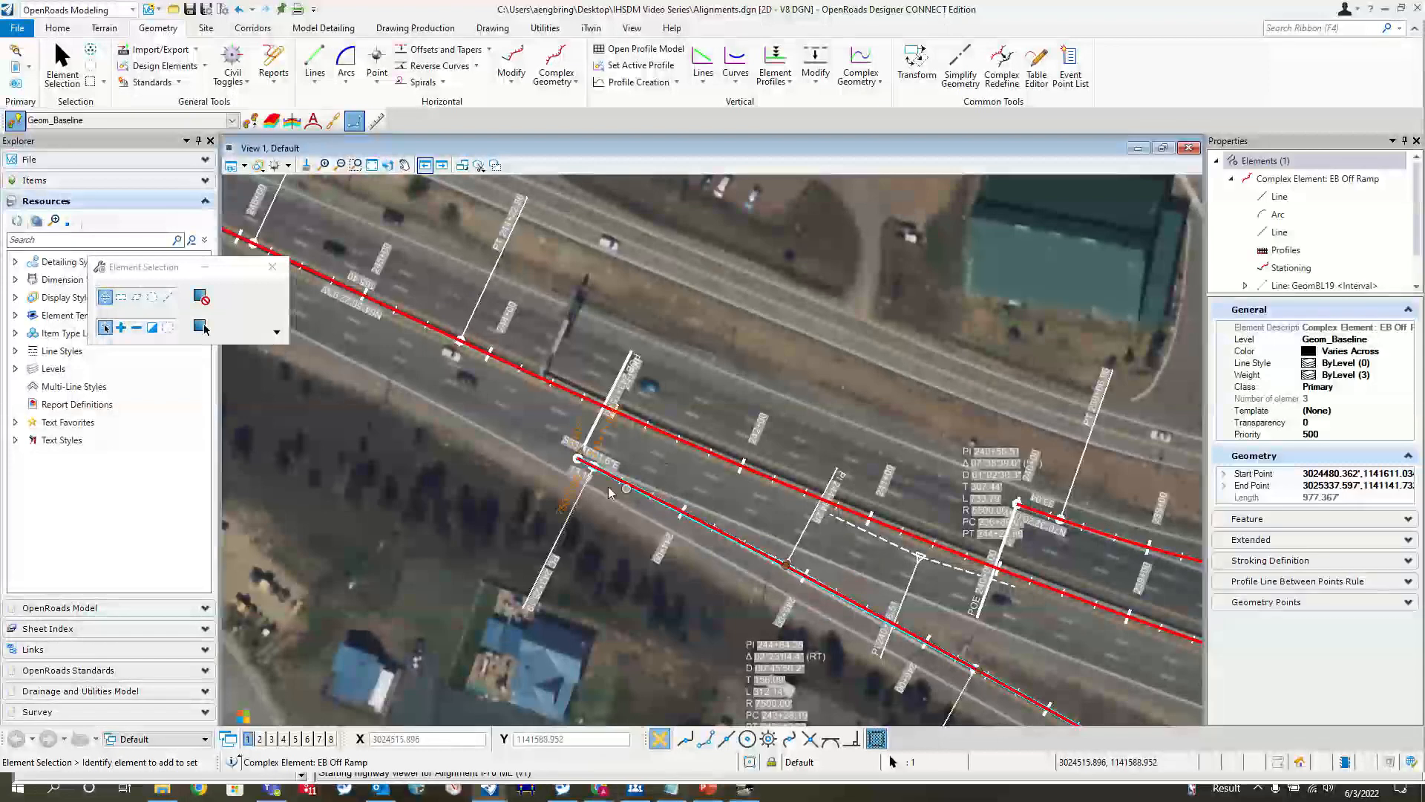
left_click(631, 464)
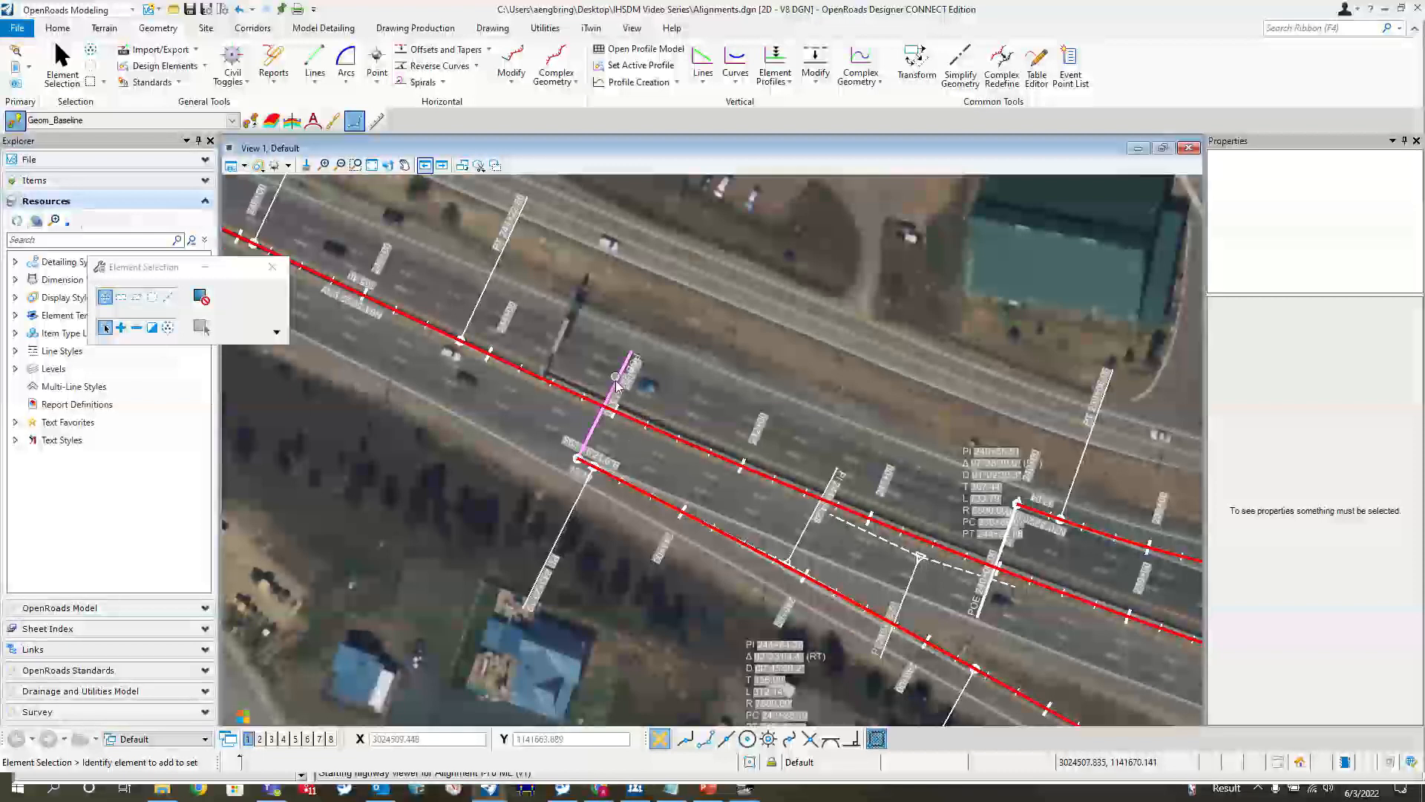
Examine the station annotations where the on ramp meets the I-70 mainline and where the EB off ramp begins
scroll(617, 397, "down", 2)
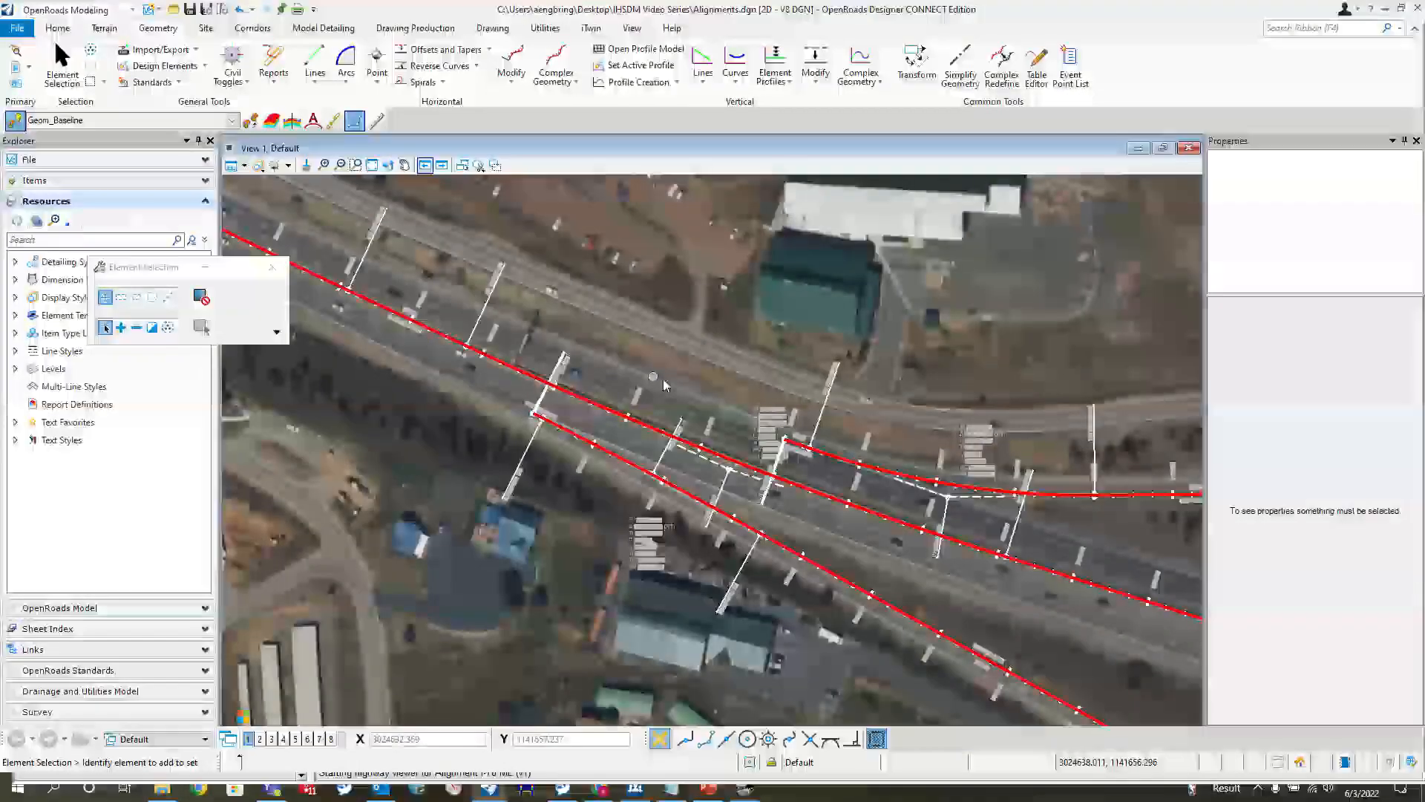
scroll(856, 448, "up", 2)
scroll(856, 448, "up", 2)
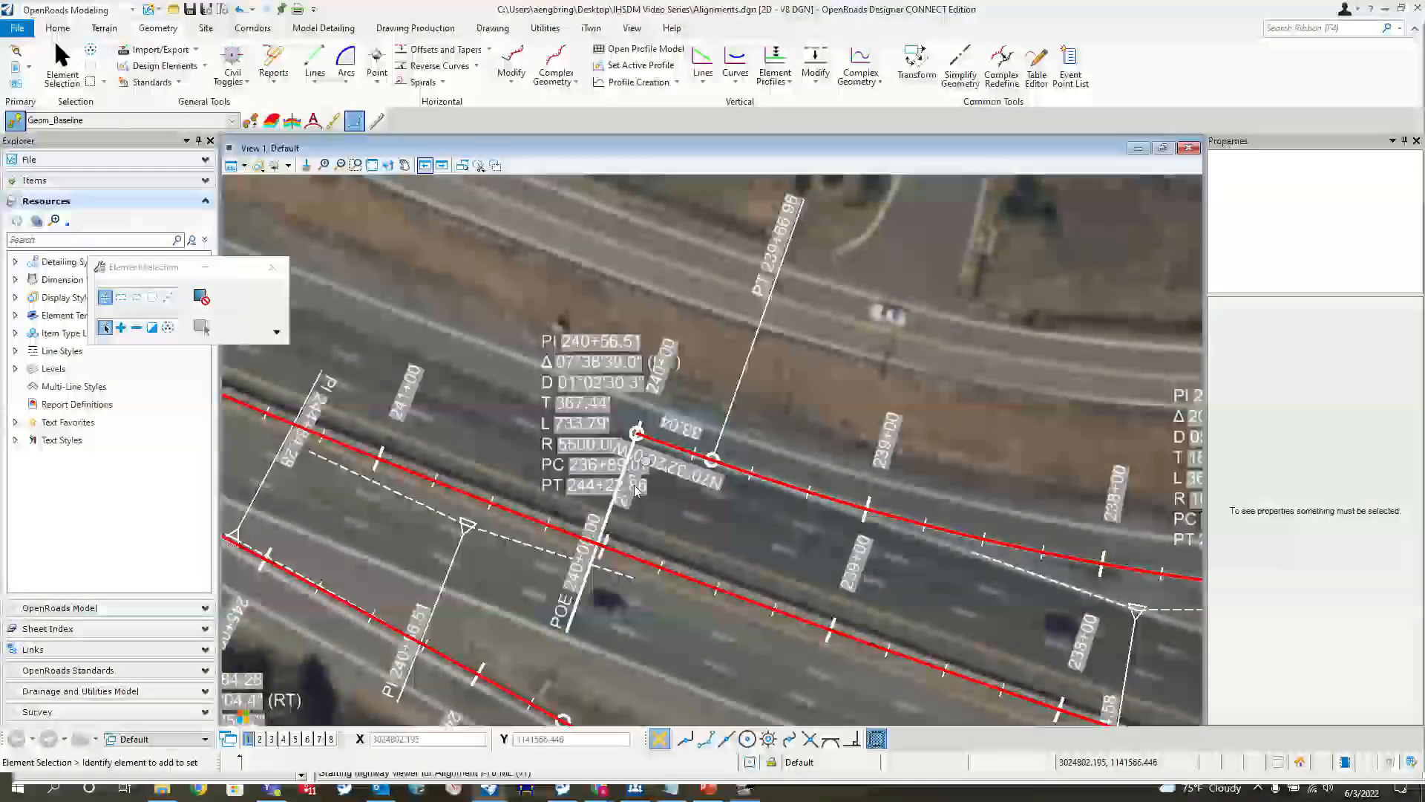
scroll(930, 568, "down", 3)
scroll(771, 509, "up", 3)
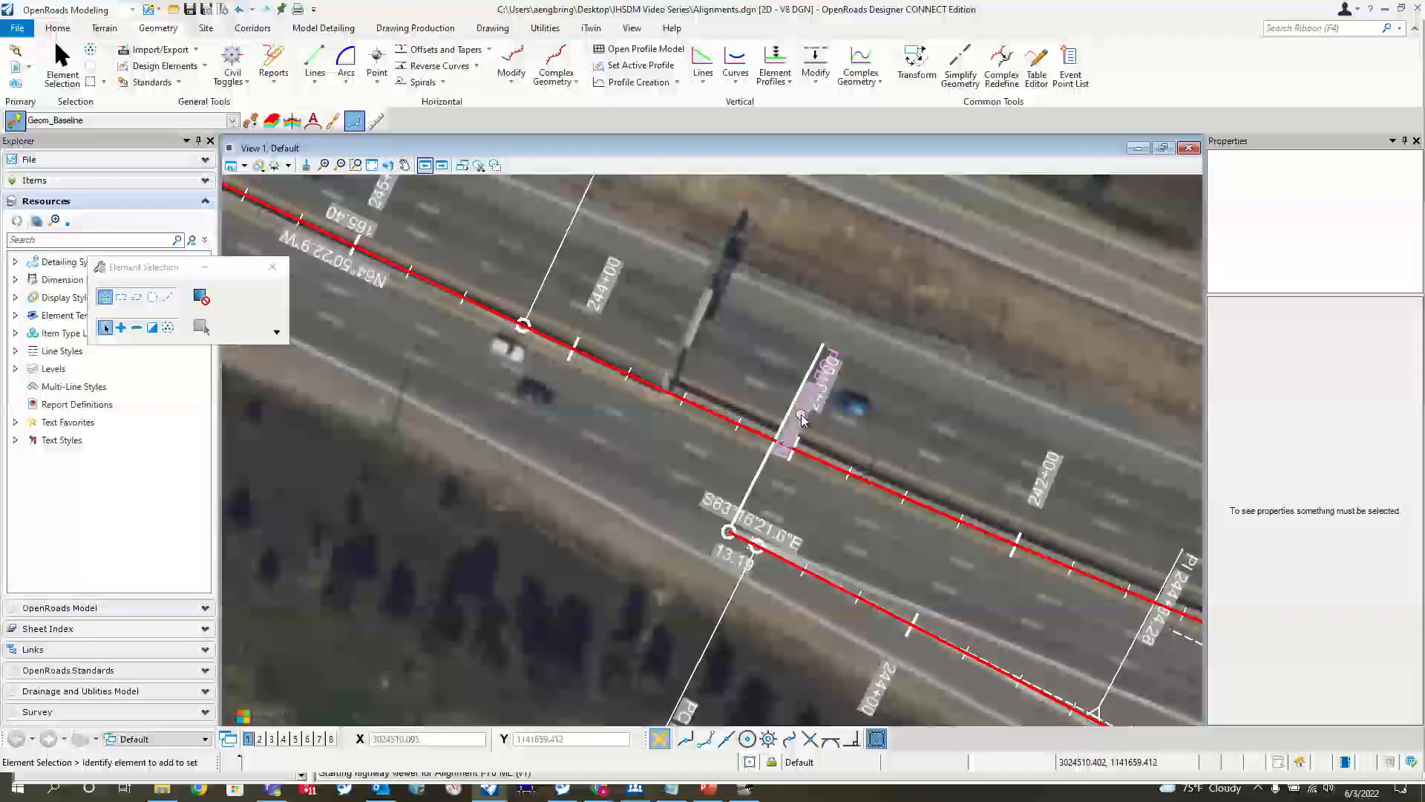
scroll(802, 420, "down", 3)
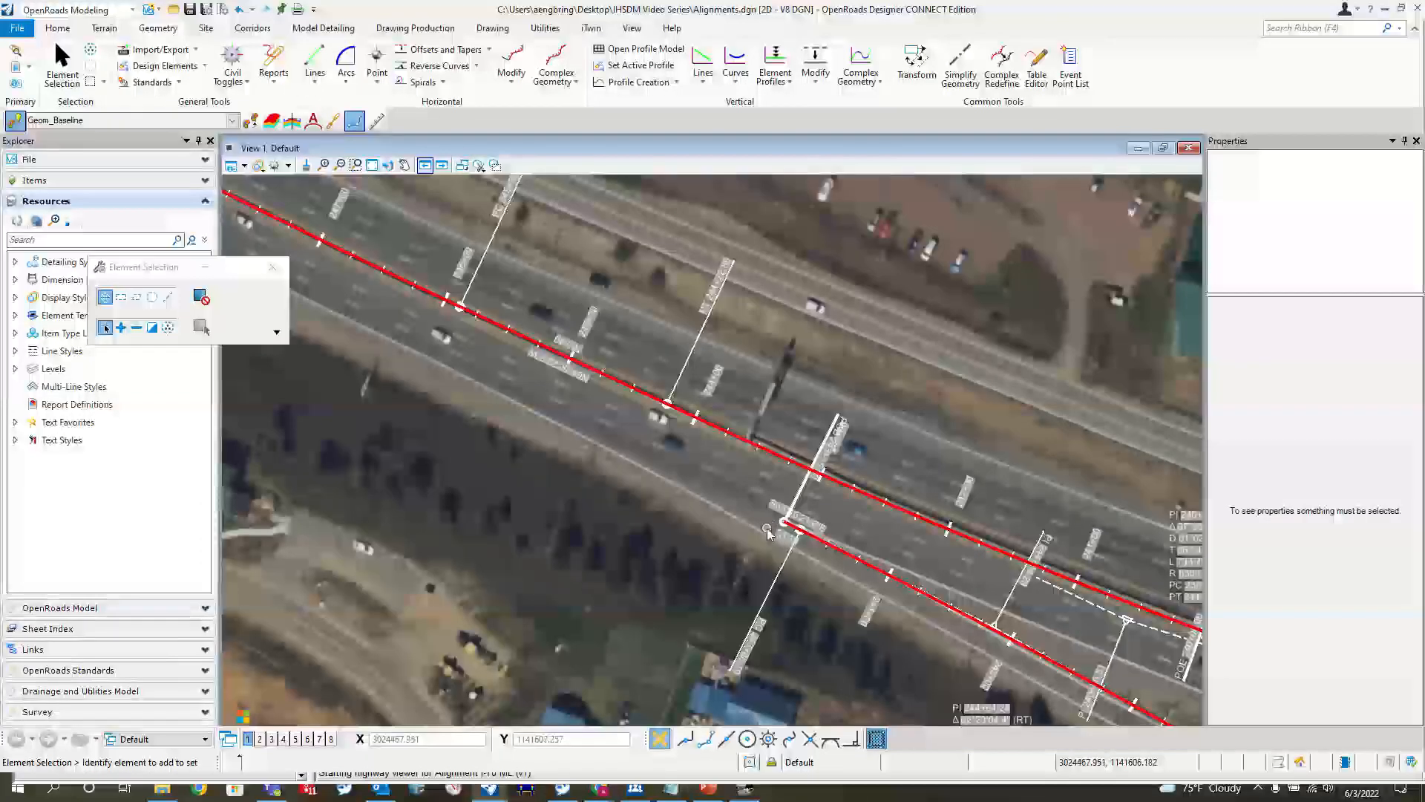
scroll(786, 512, "up", 3)
scroll(793, 517, "up", 2)
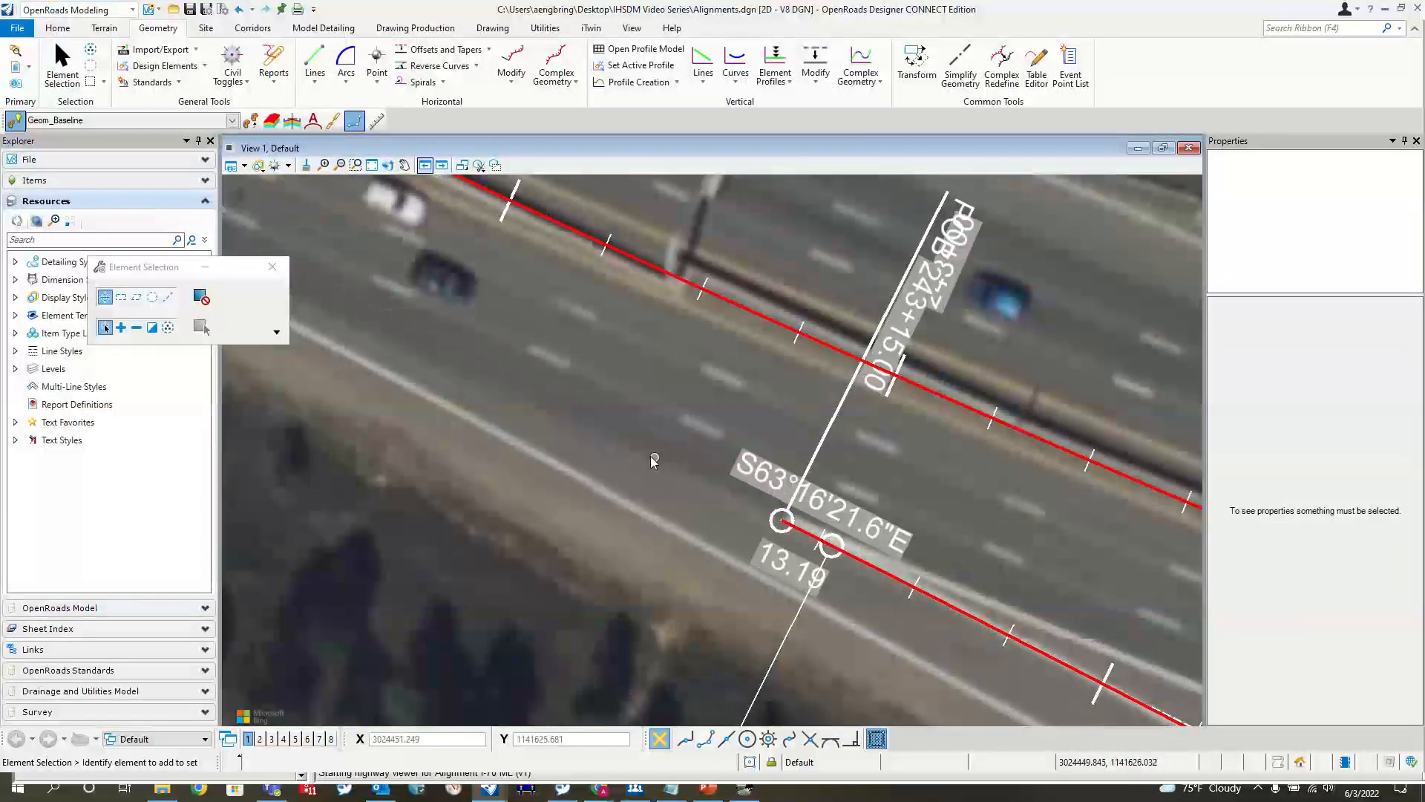
scroll(446, 378, "down", 2)
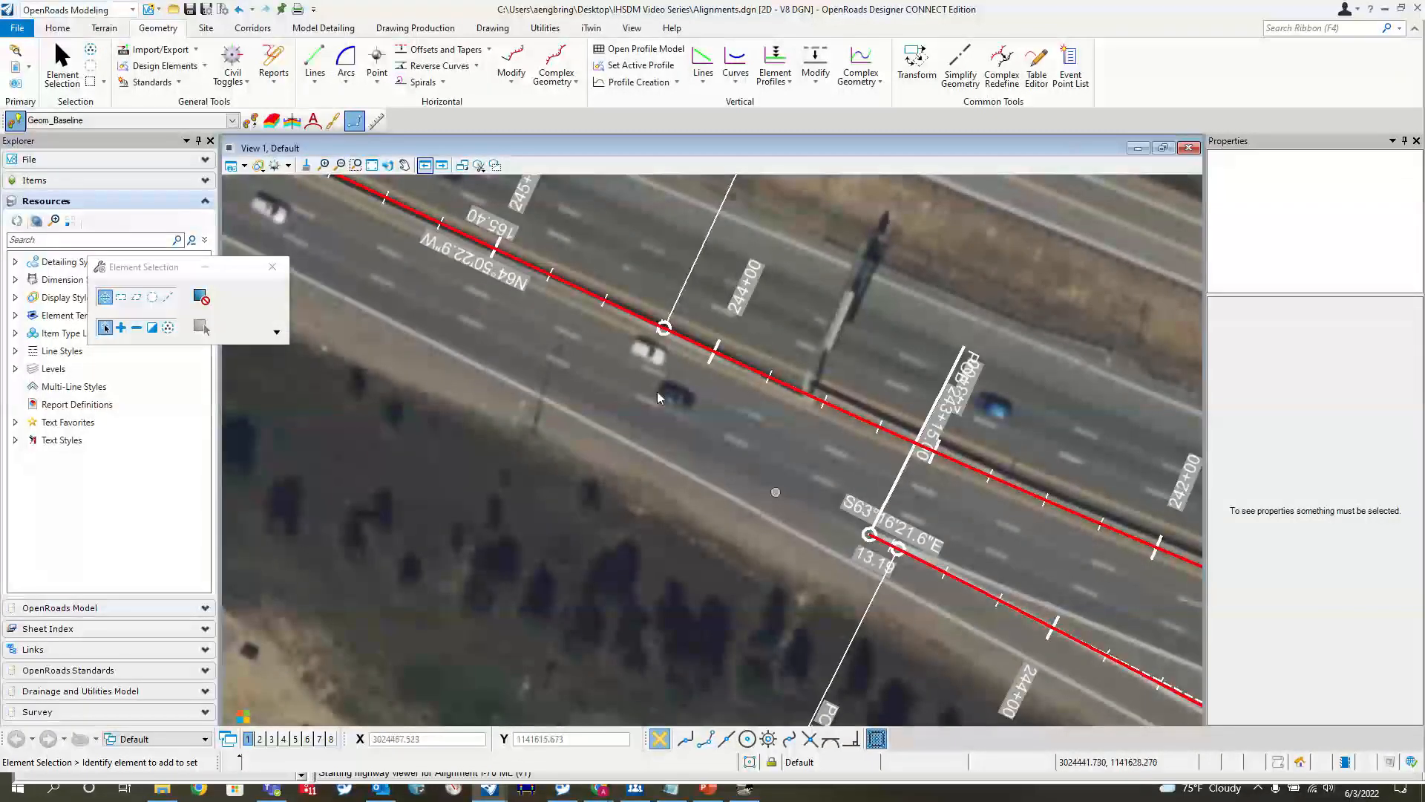
Switch to the Drawing workflow, measure the distance from the EB off ramp's start back to its exit taper, and return to Element Selection
left_click(133, 11)
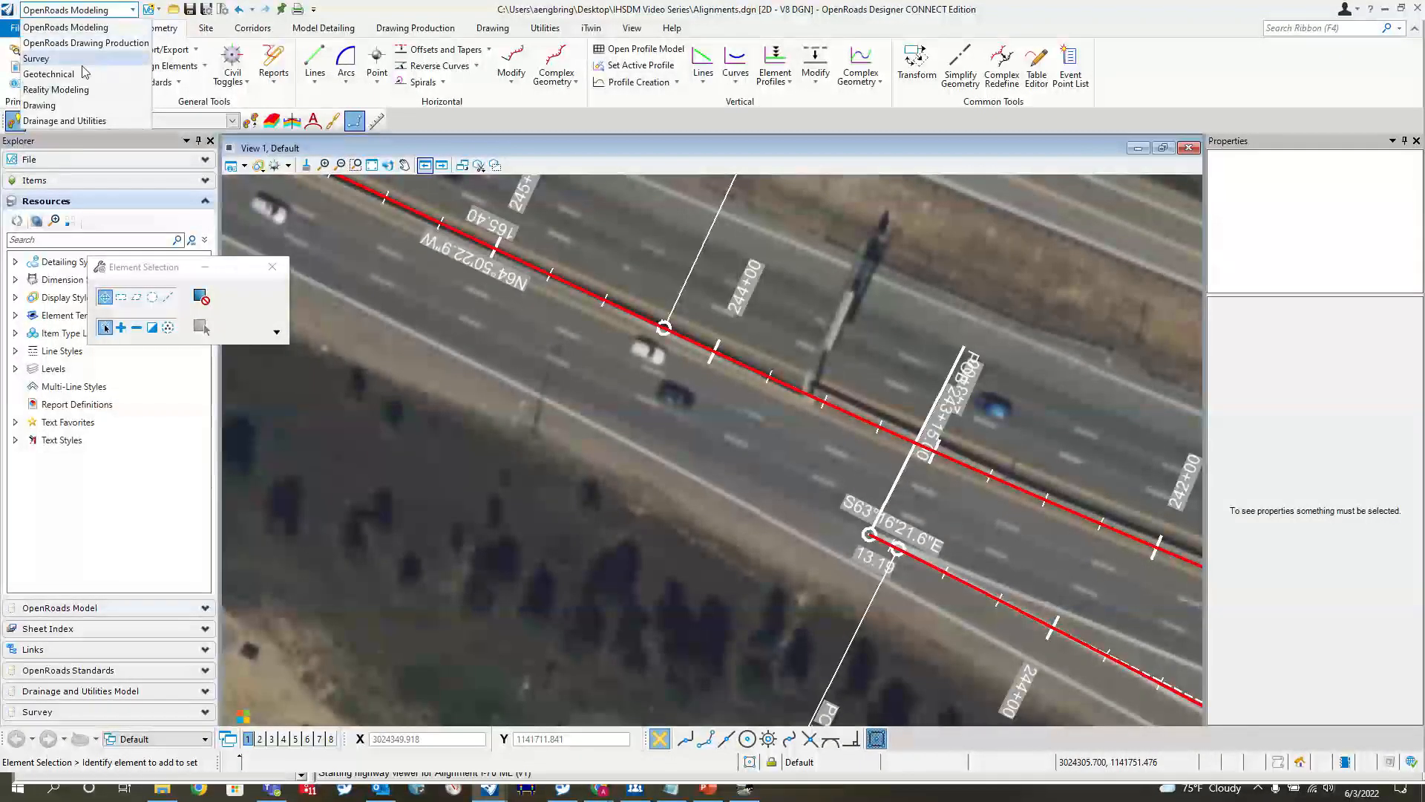
left_click(40, 105)
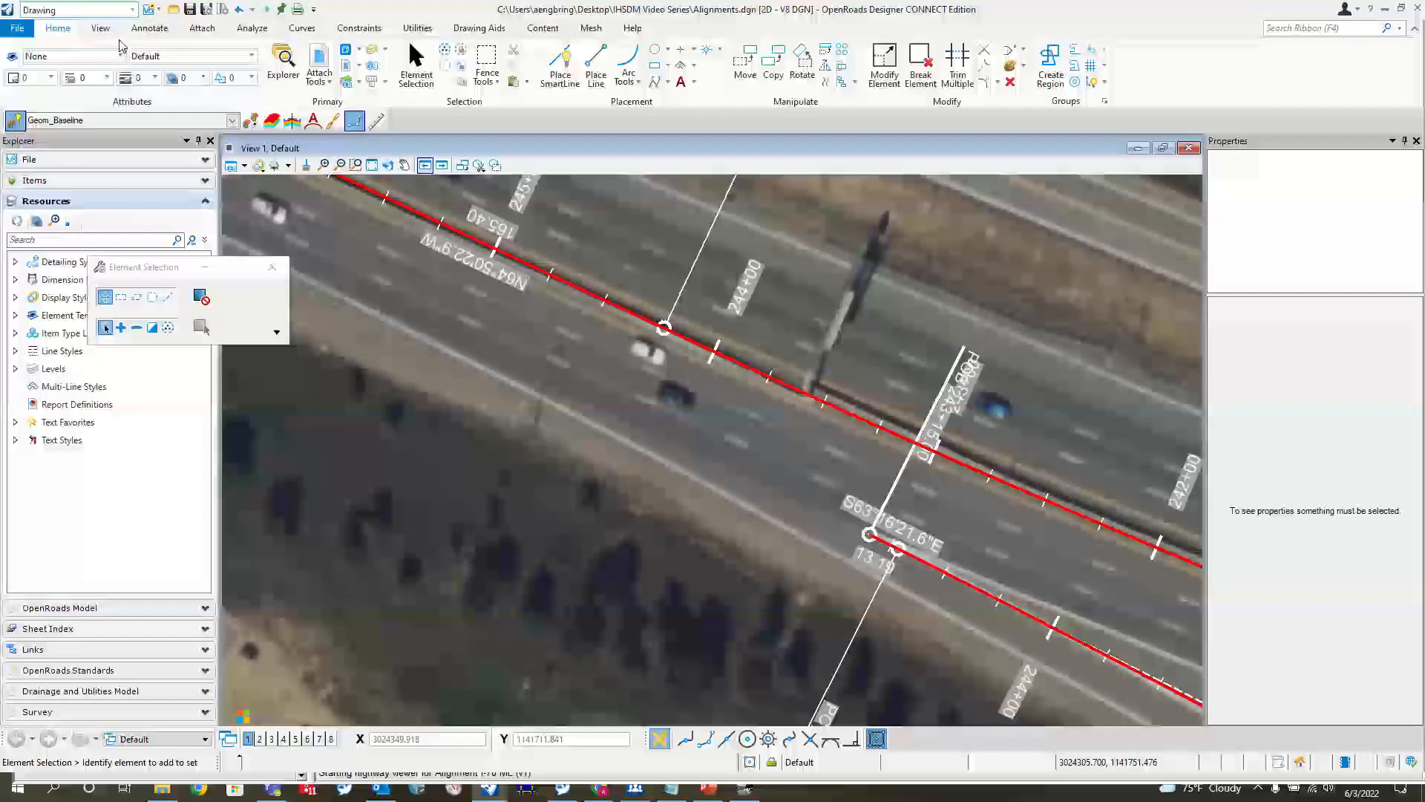
left_click(221, 33)
left_click(251, 28)
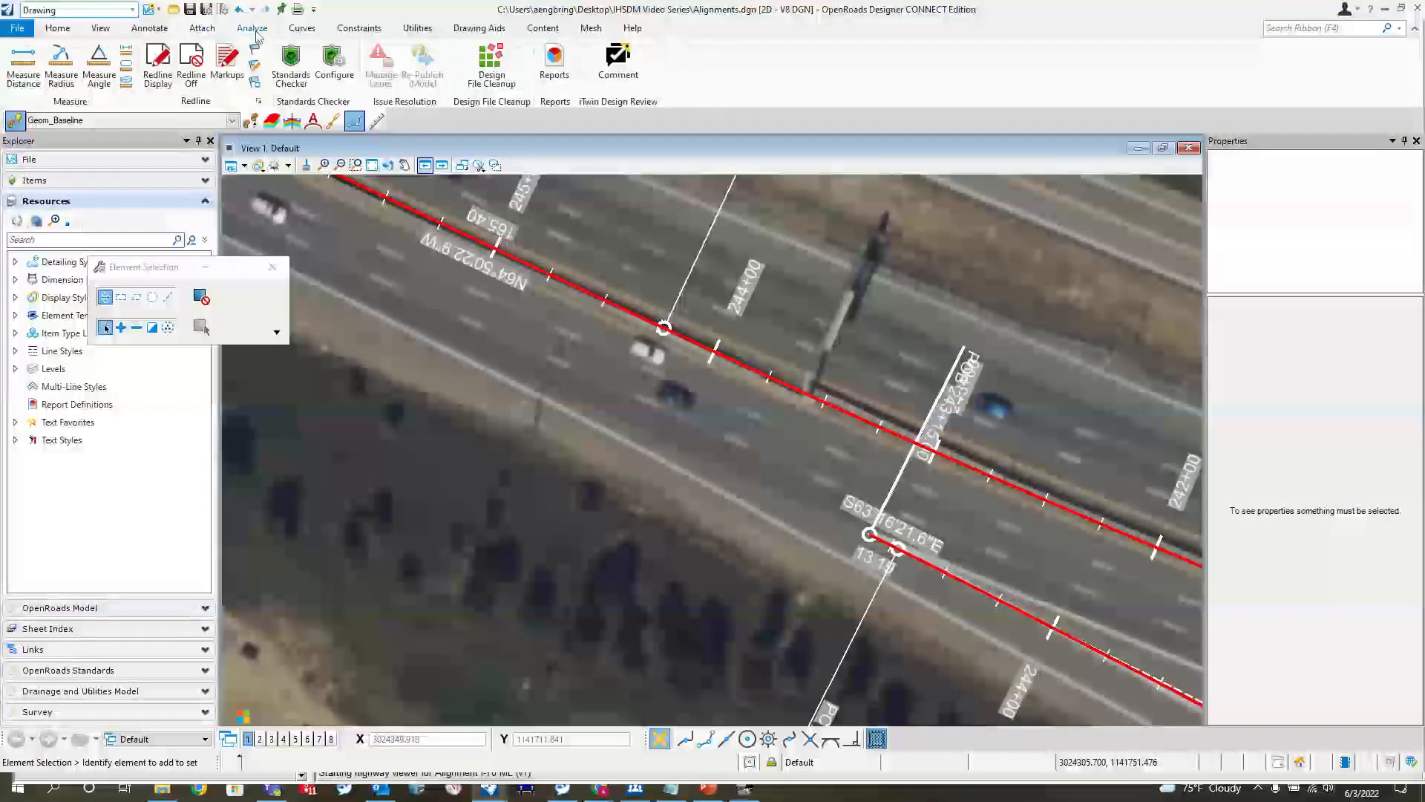
left_click(61, 66)
left_click(23, 66)
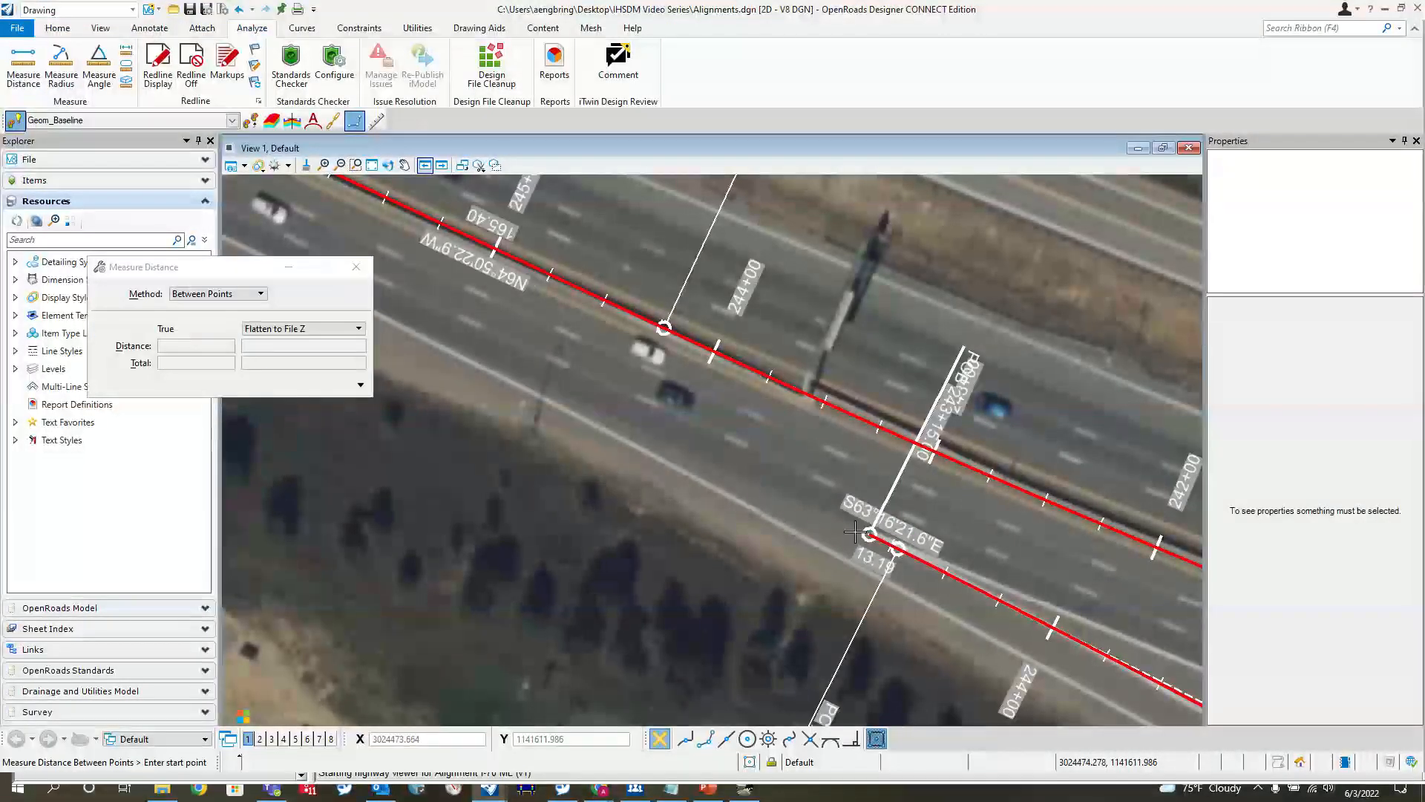
left_click(865, 531)
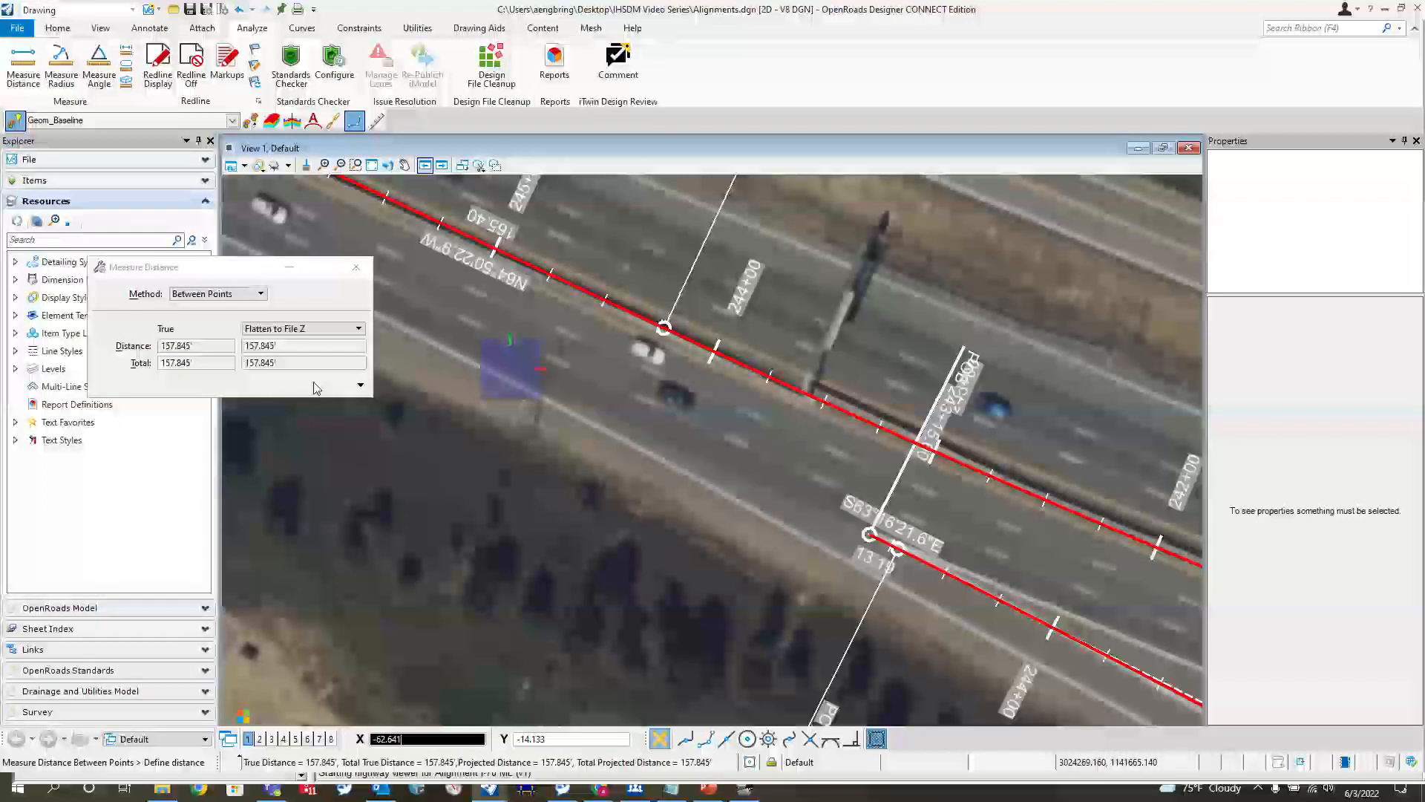
left_click(358, 268)
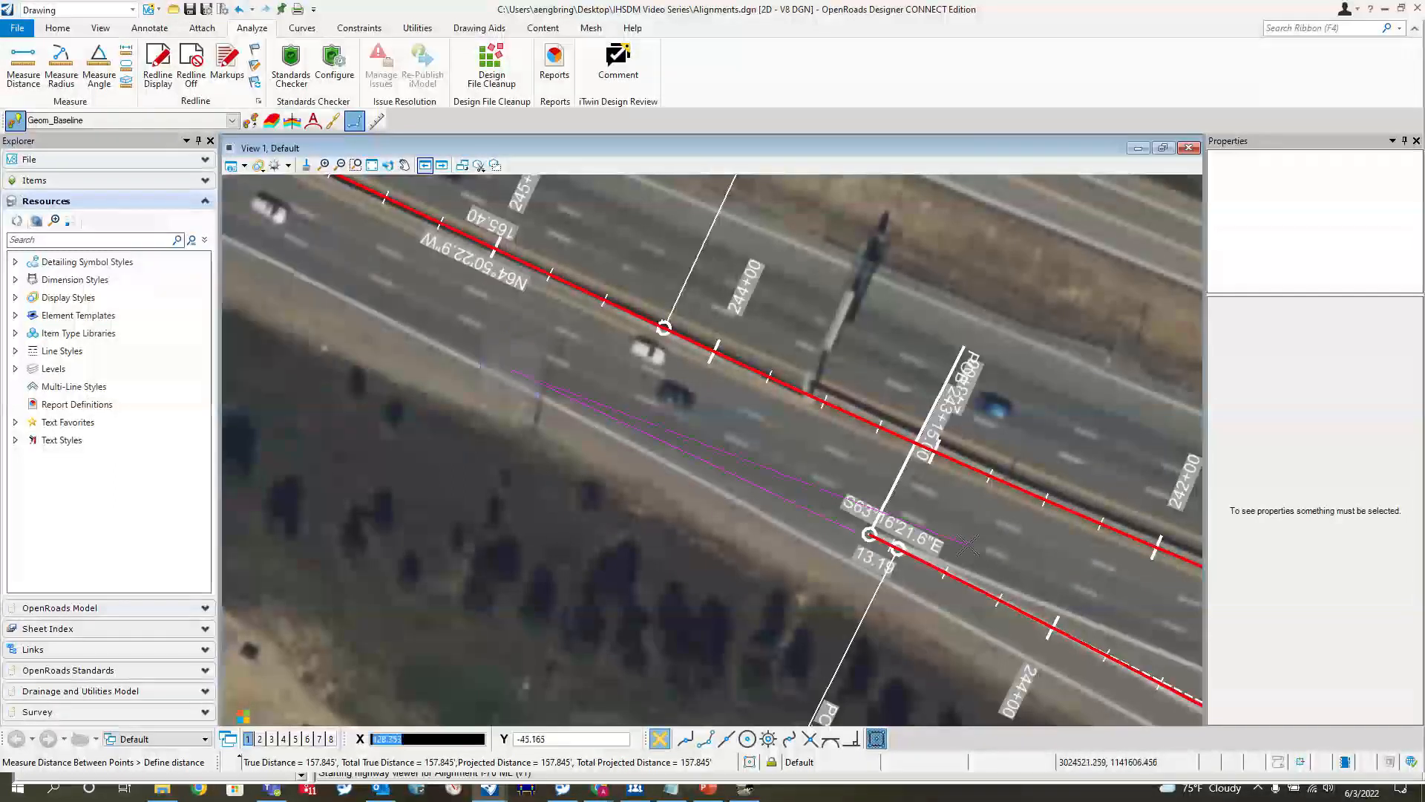
right_click(782, 430)
left_click(57, 28)
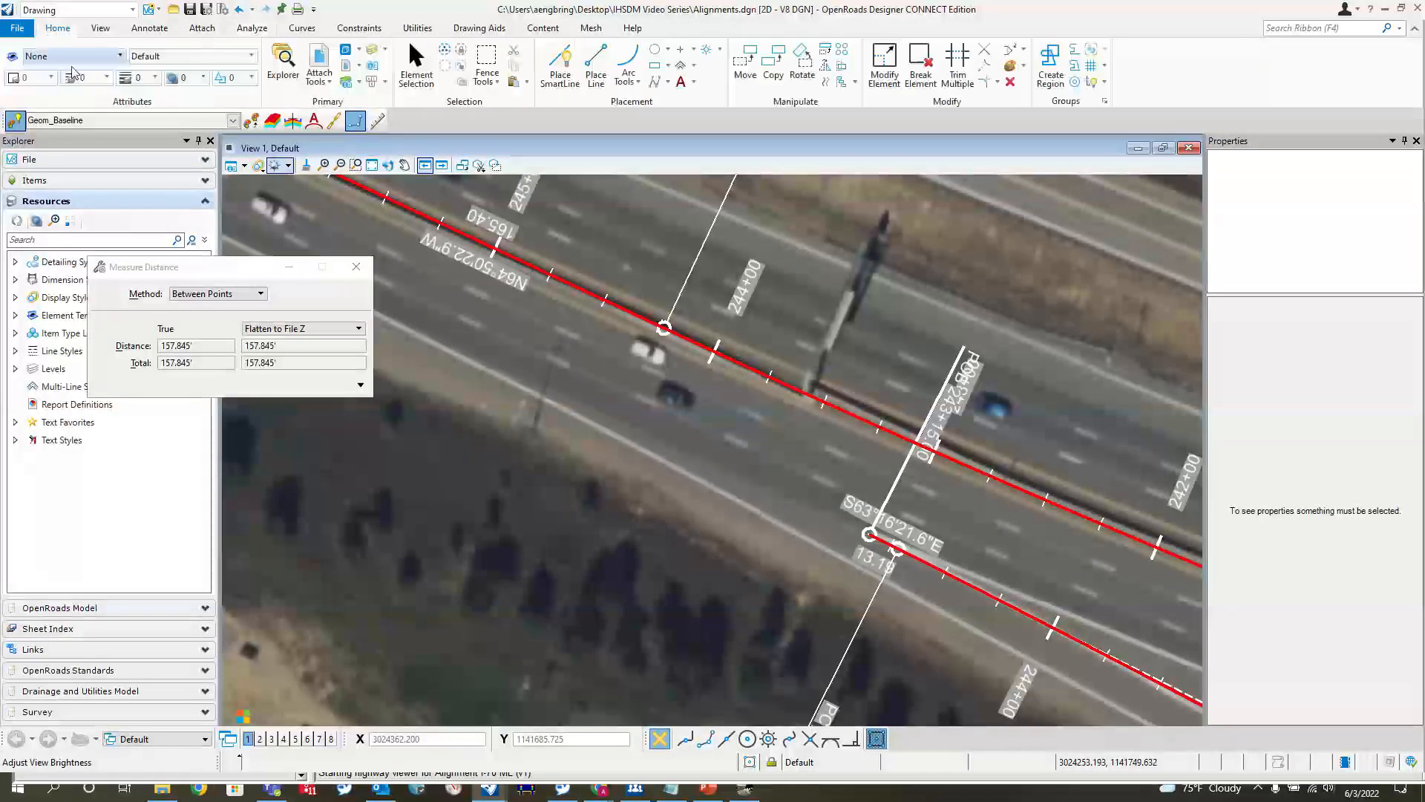
left_click(416, 65)
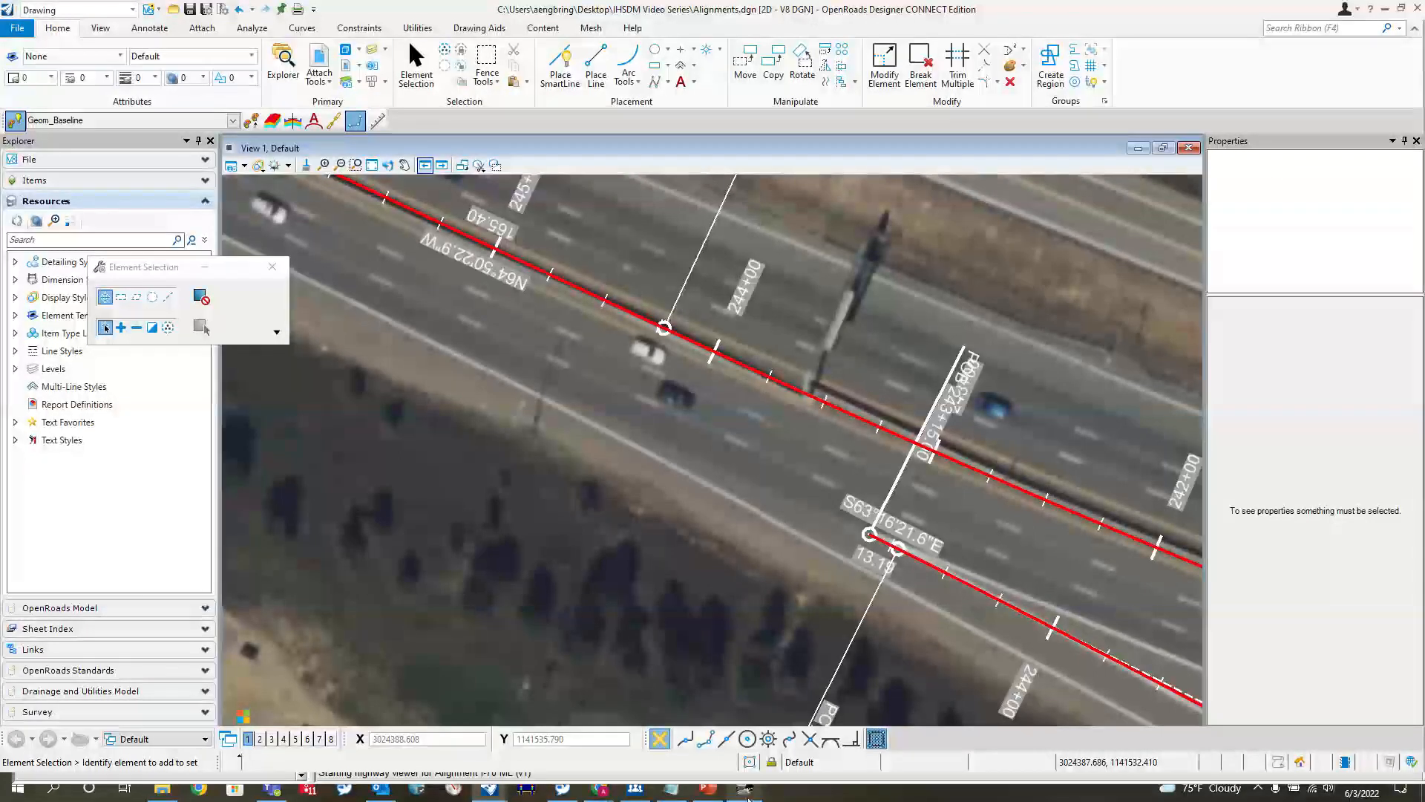
Switch to IHSDM and start a new ramp connection on Alignment I-70 ML for Alignment EB Off Ramp, with ramp type Exit
left_click(745, 790)
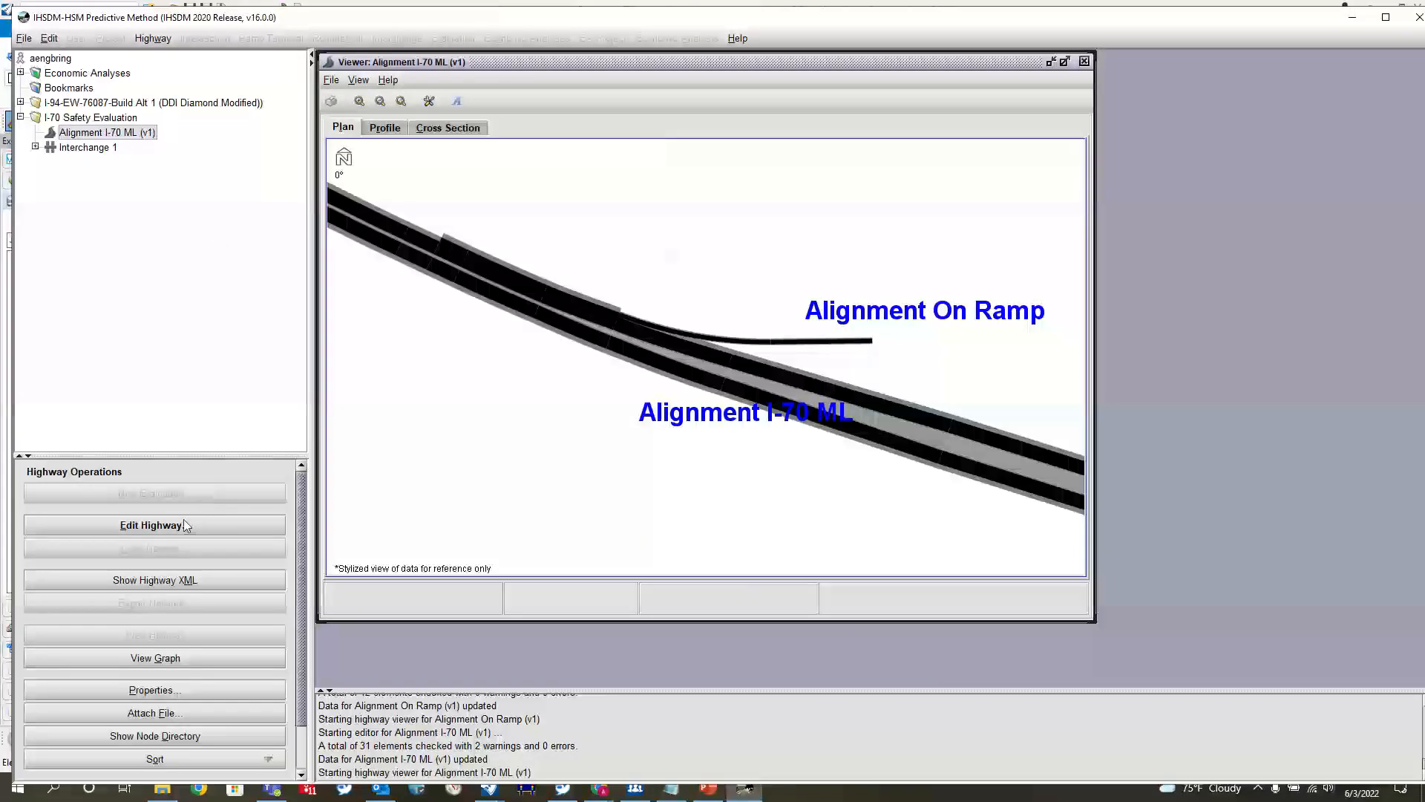
double_click(130, 136)
left_click(399, 233)
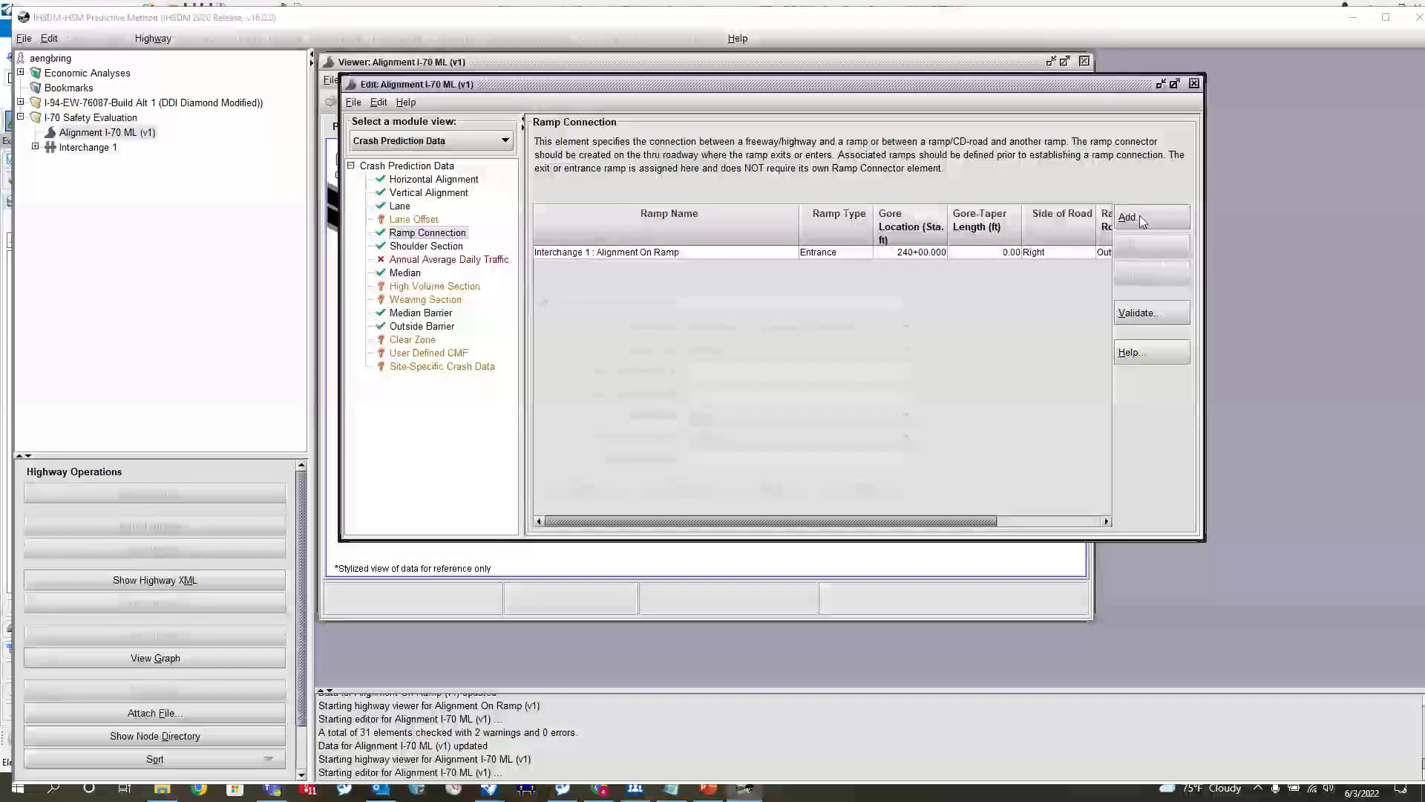
left_click(1138, 216)
left_click(807, 325)
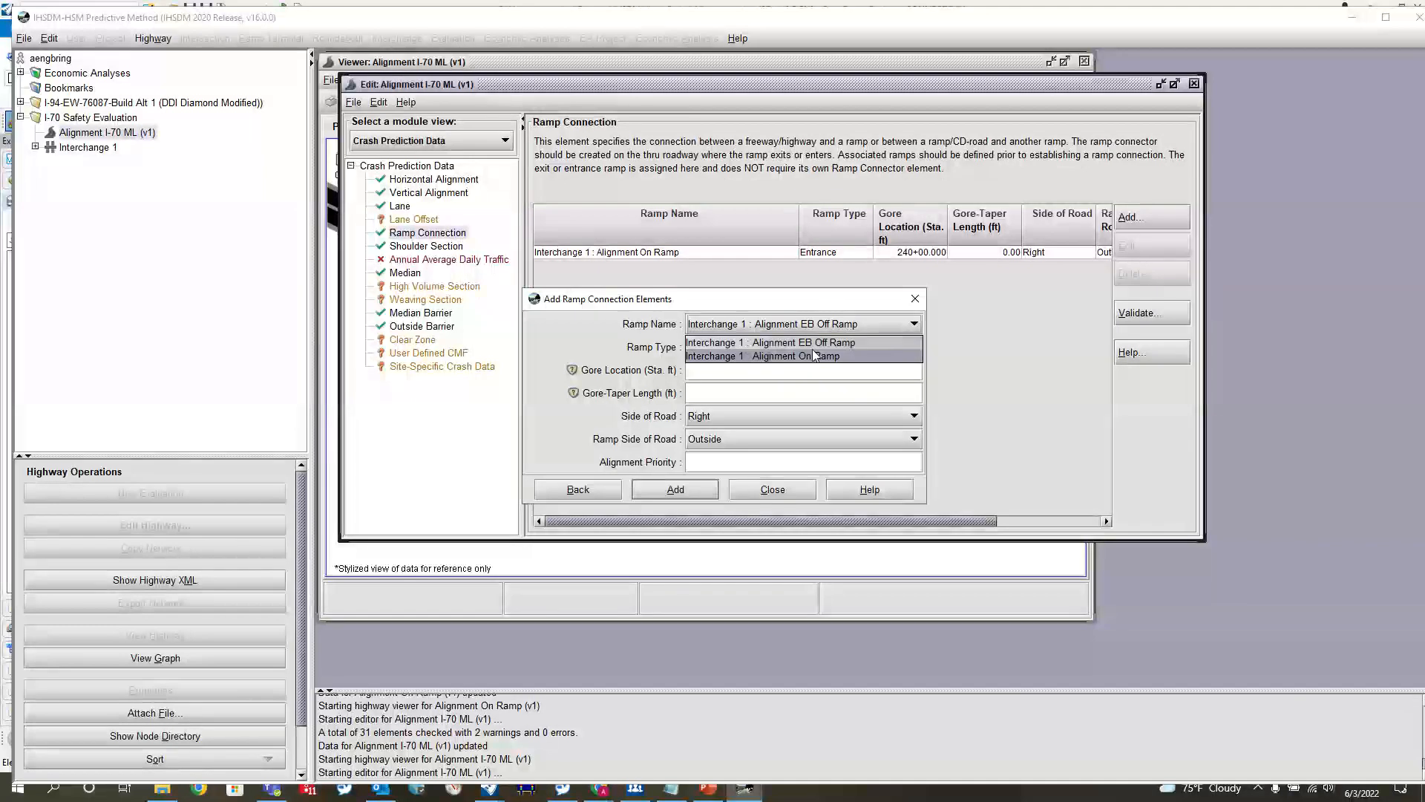
left_click(813, 345)
left_click(814, 345)
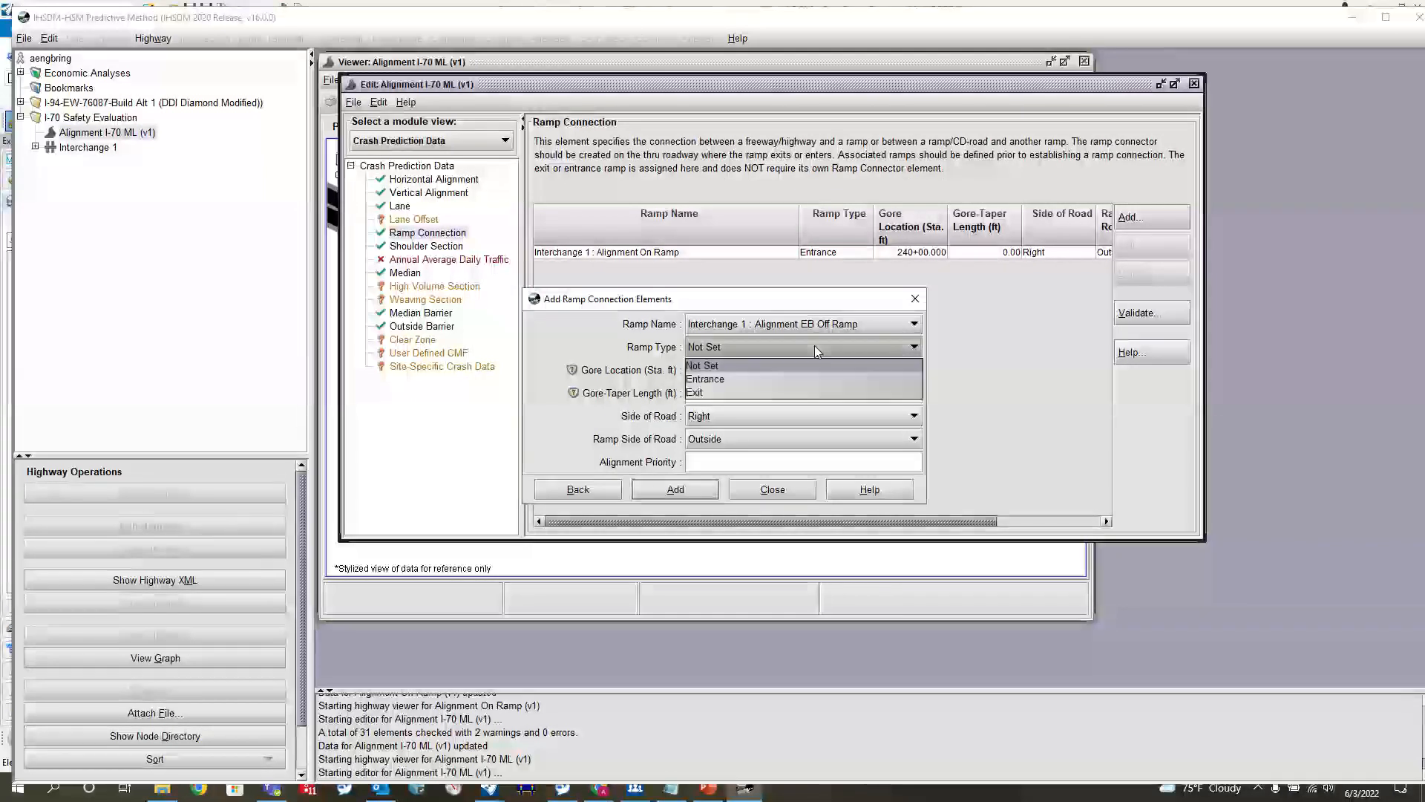
left_click(768, 392)
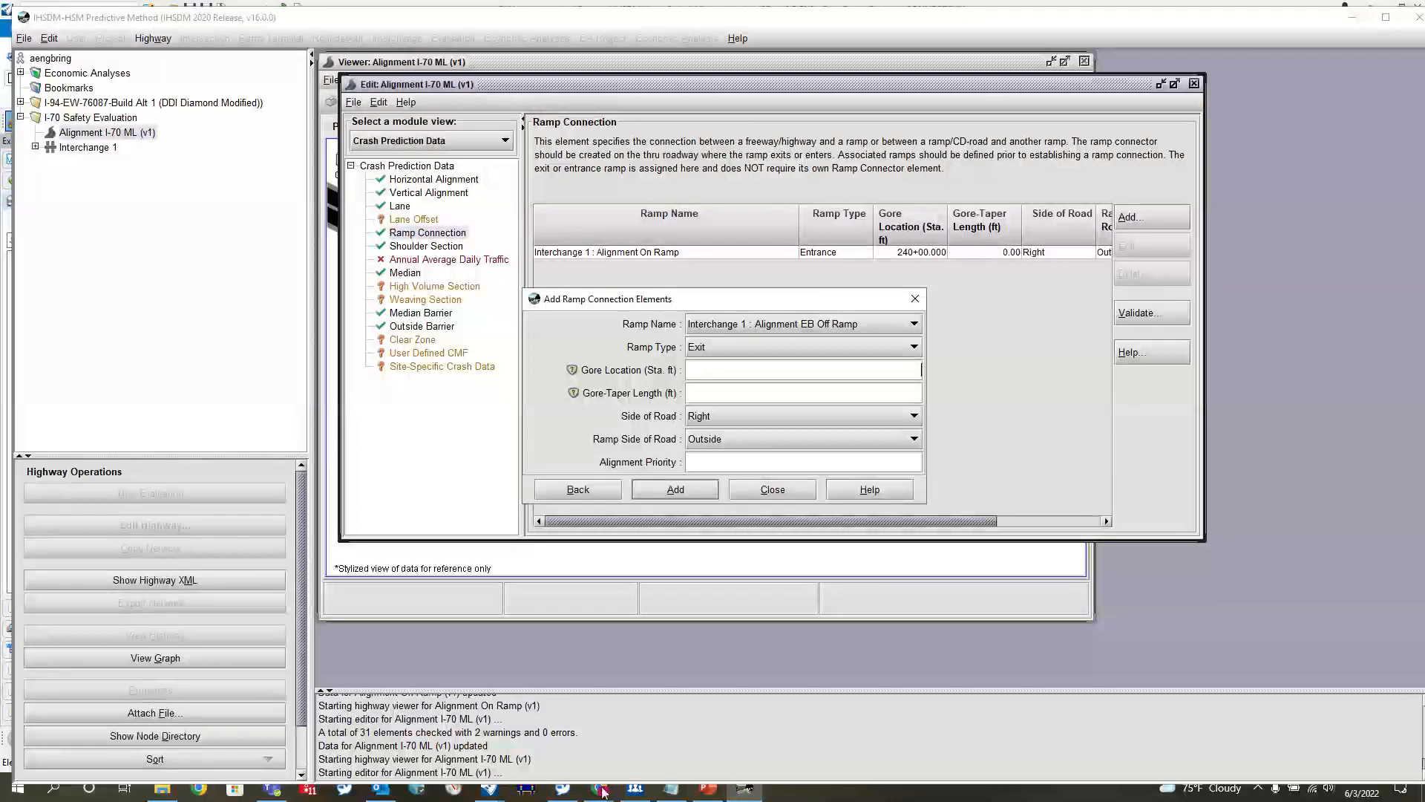
Check the OpenRoads drawing, and set the exit connection's gore location to station 243+15 and its gore-taper length to 150 ft
left_click(489, 788)
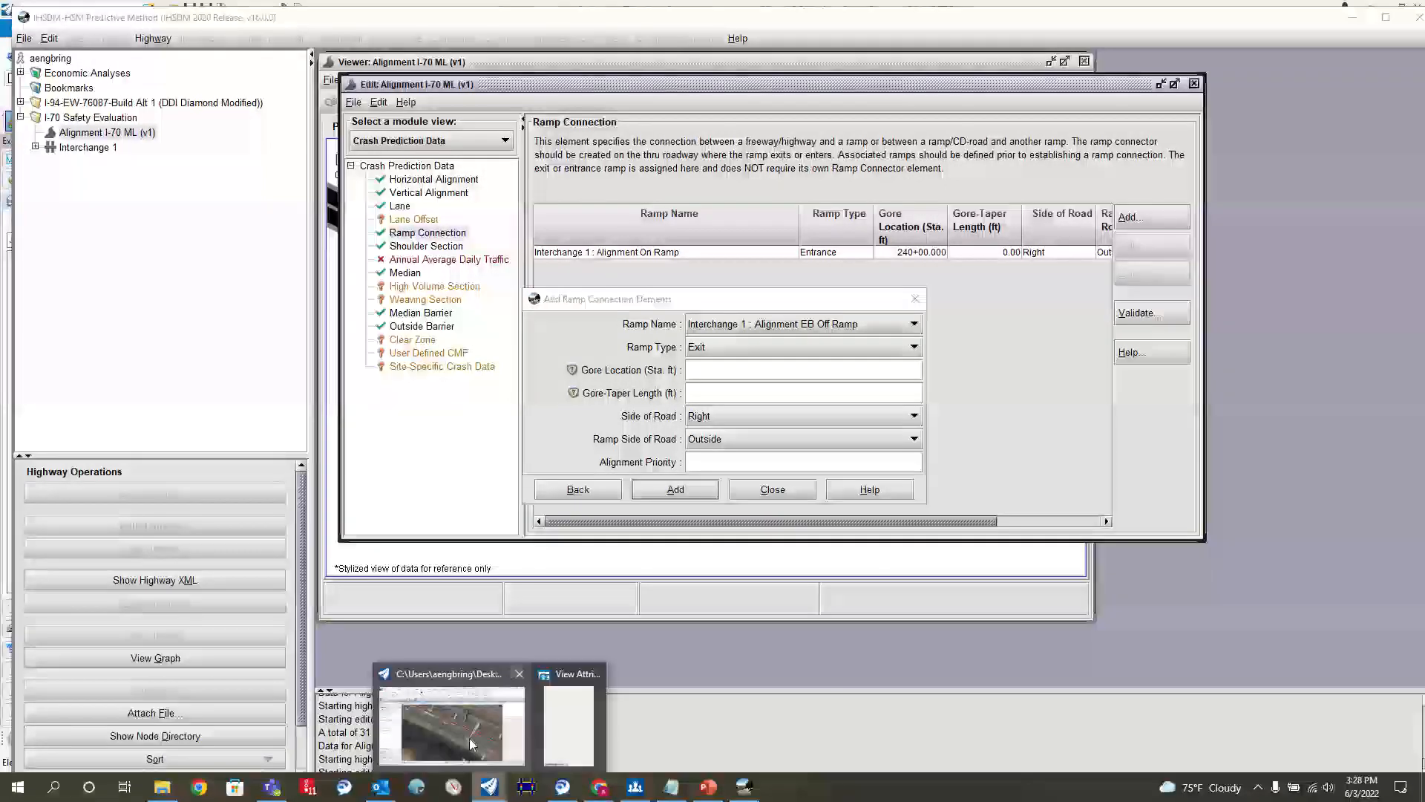
left_click(470, 744)
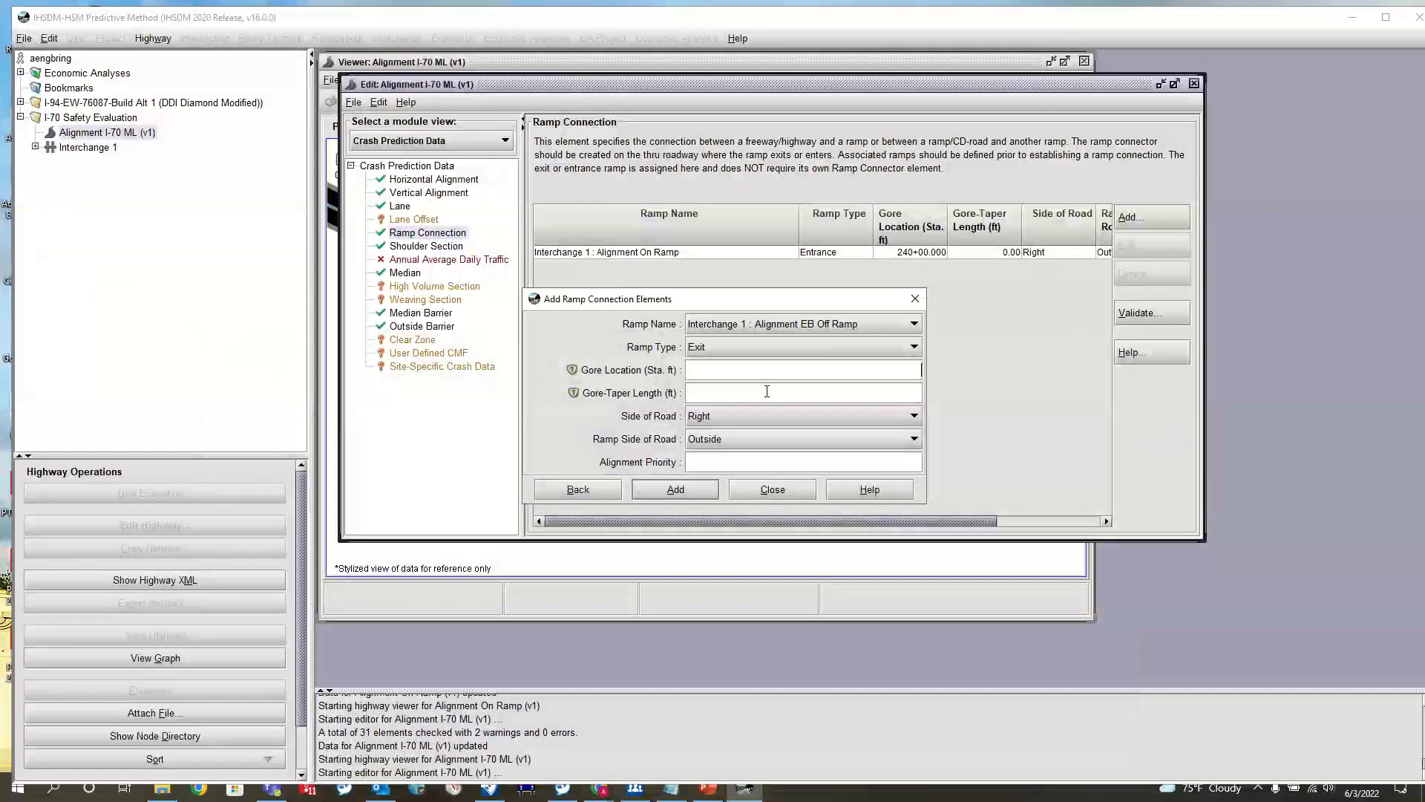
type("243+15")
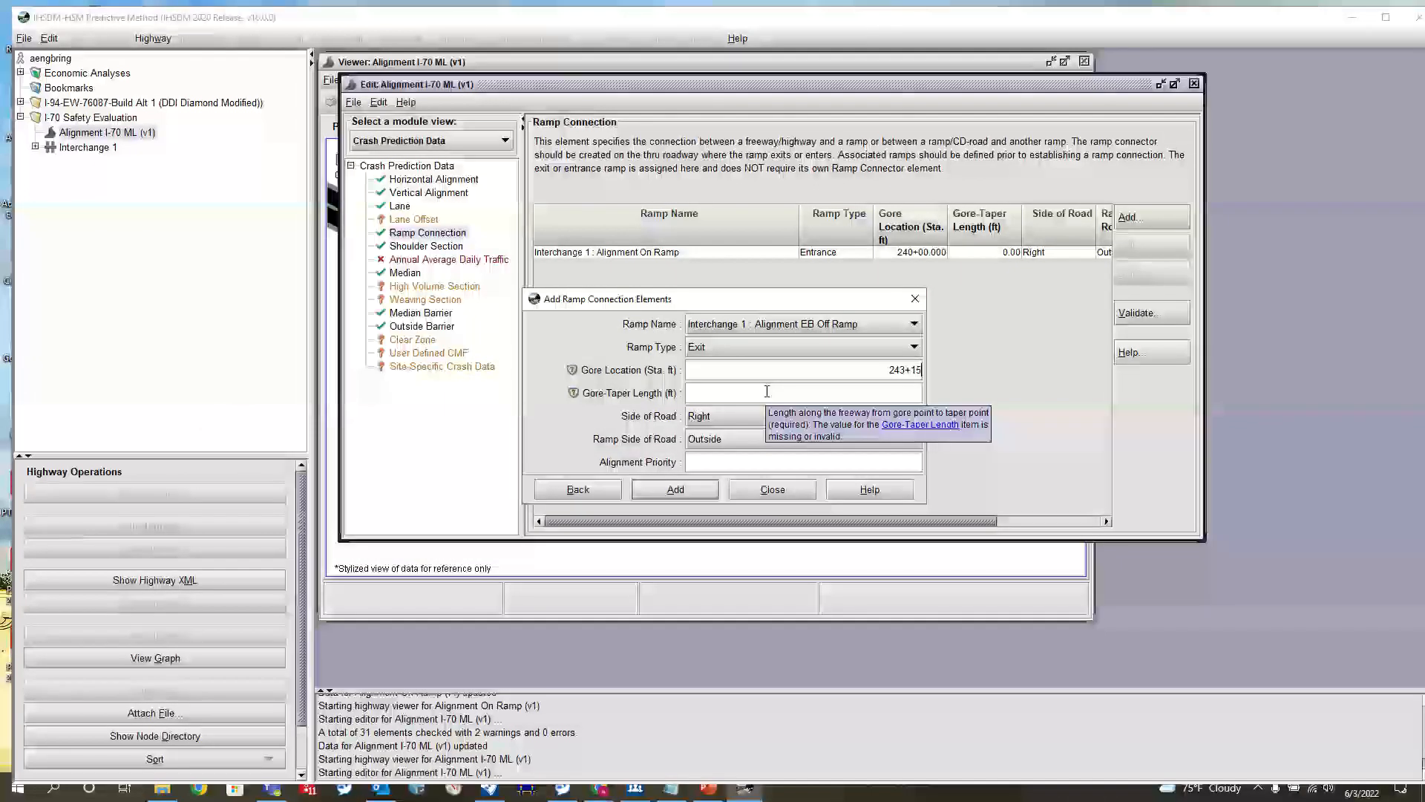
left_click(767, 391)
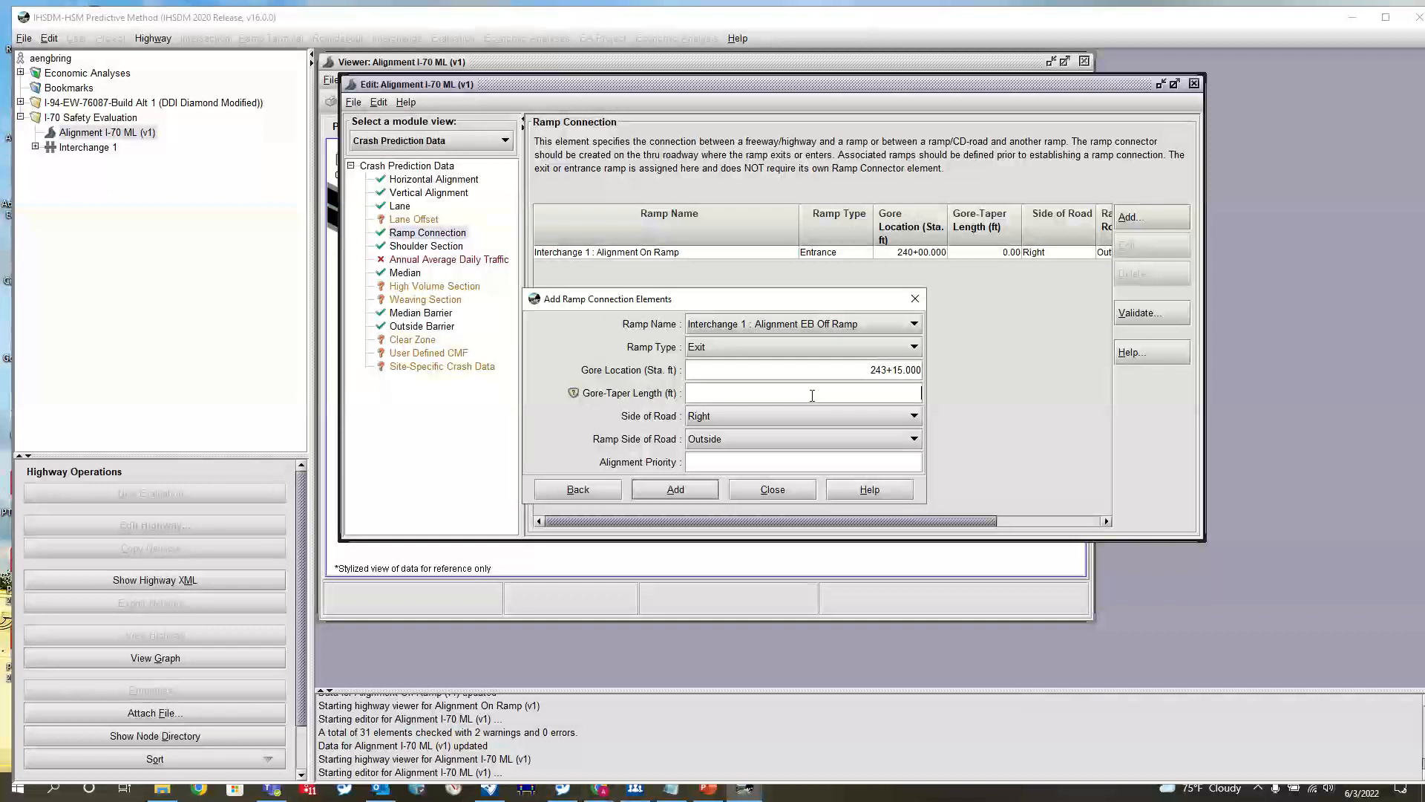
type("150")
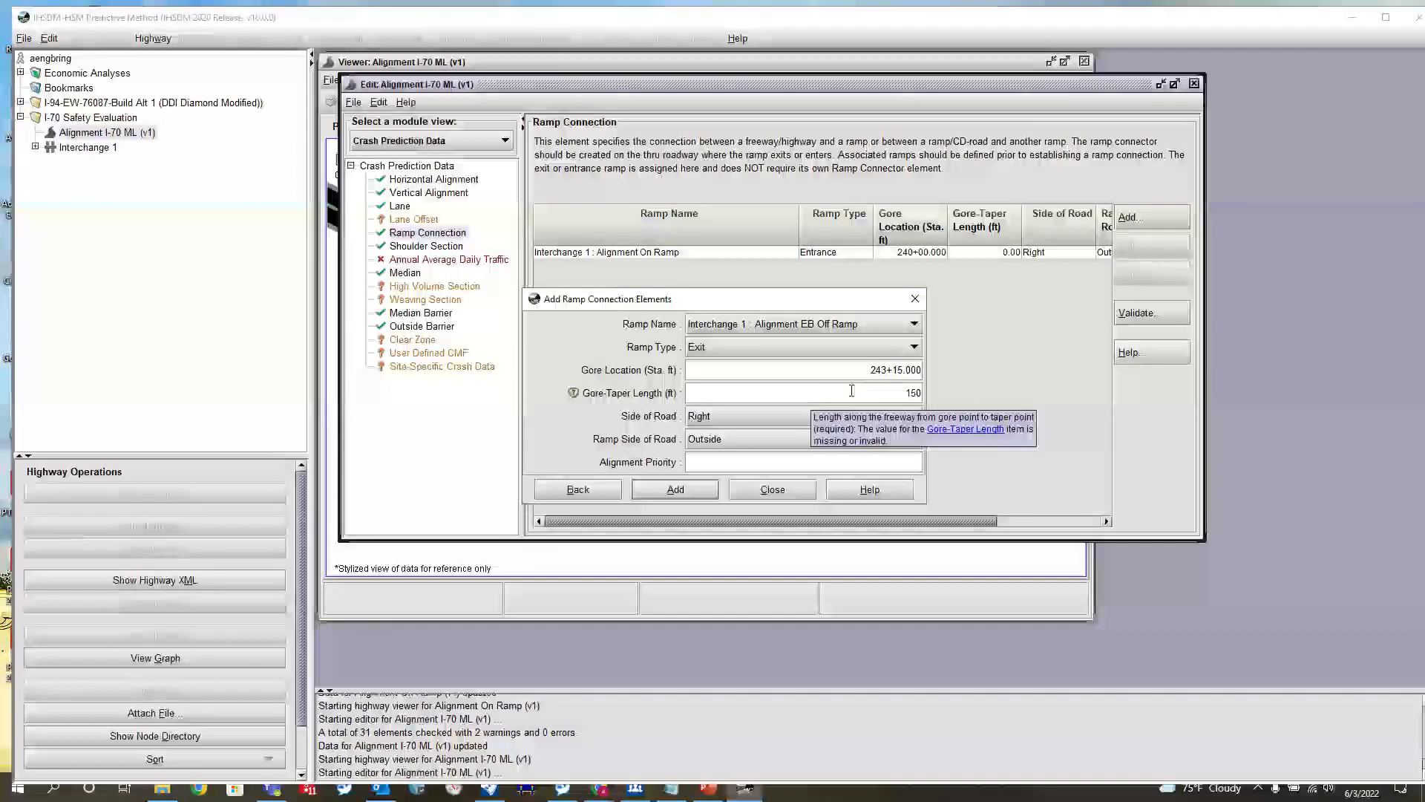
Set the side of road to Left and the alignment priority to 30, add the ramp connection and close the dialog
left_click(800, 420)
left_click(768, 433)
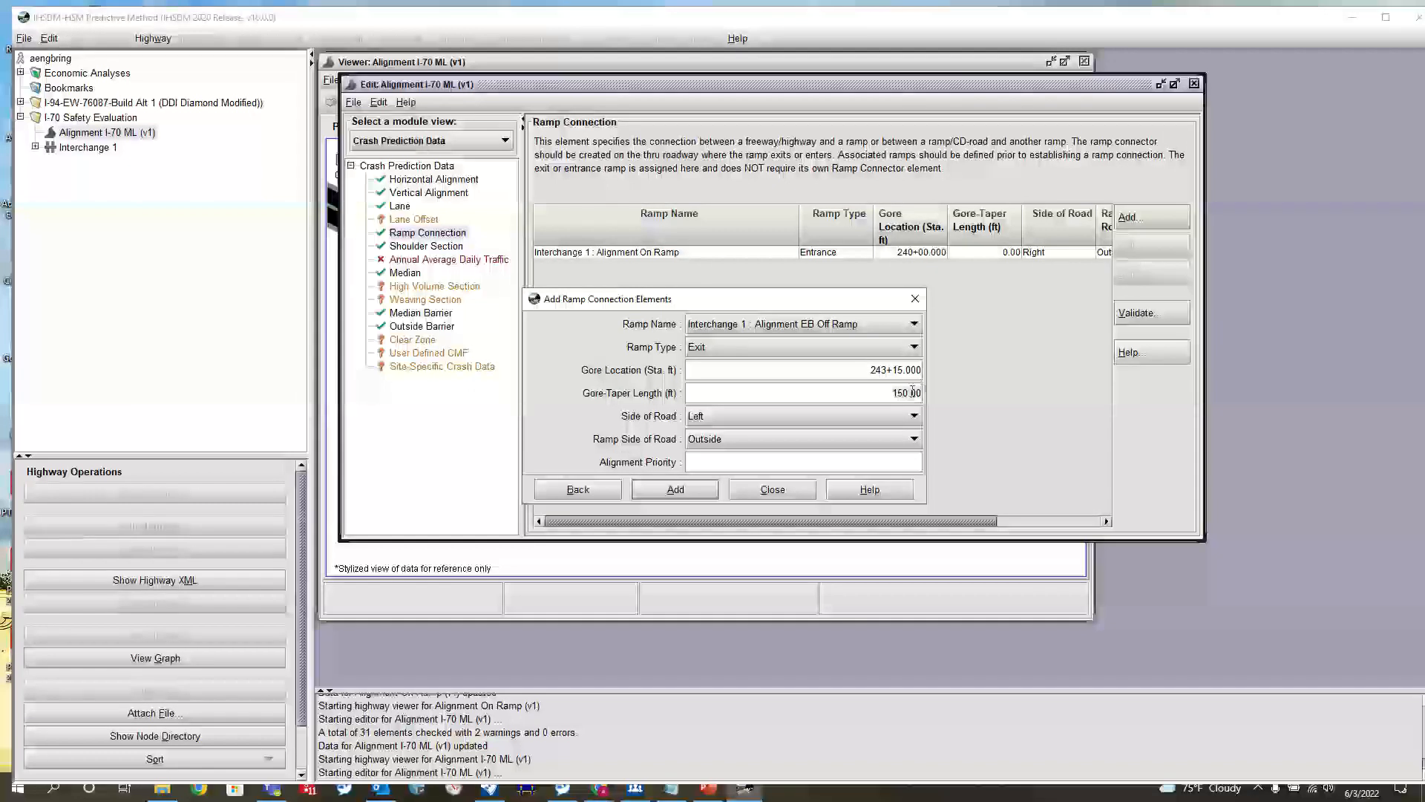
left_click(912, 391)
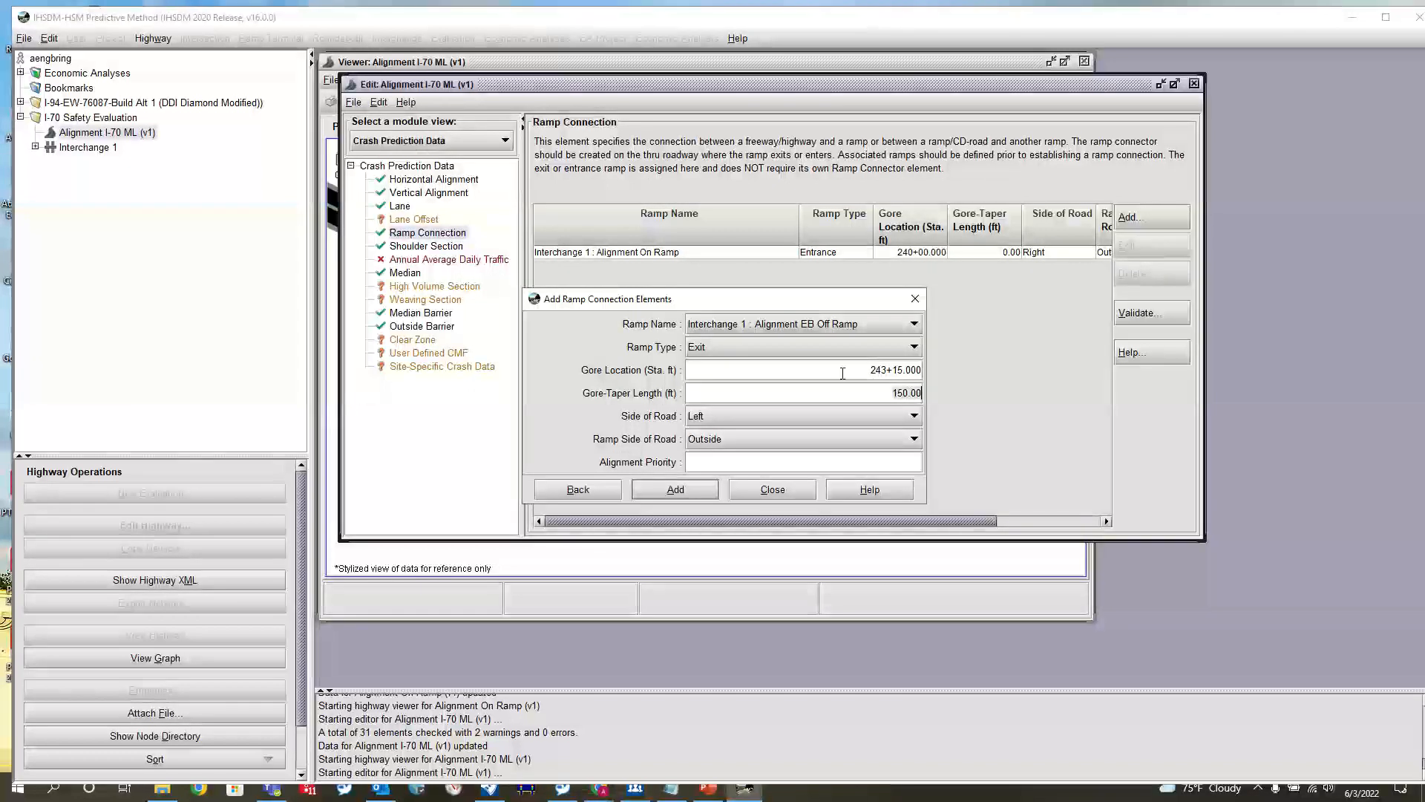
left_click(728, 420)
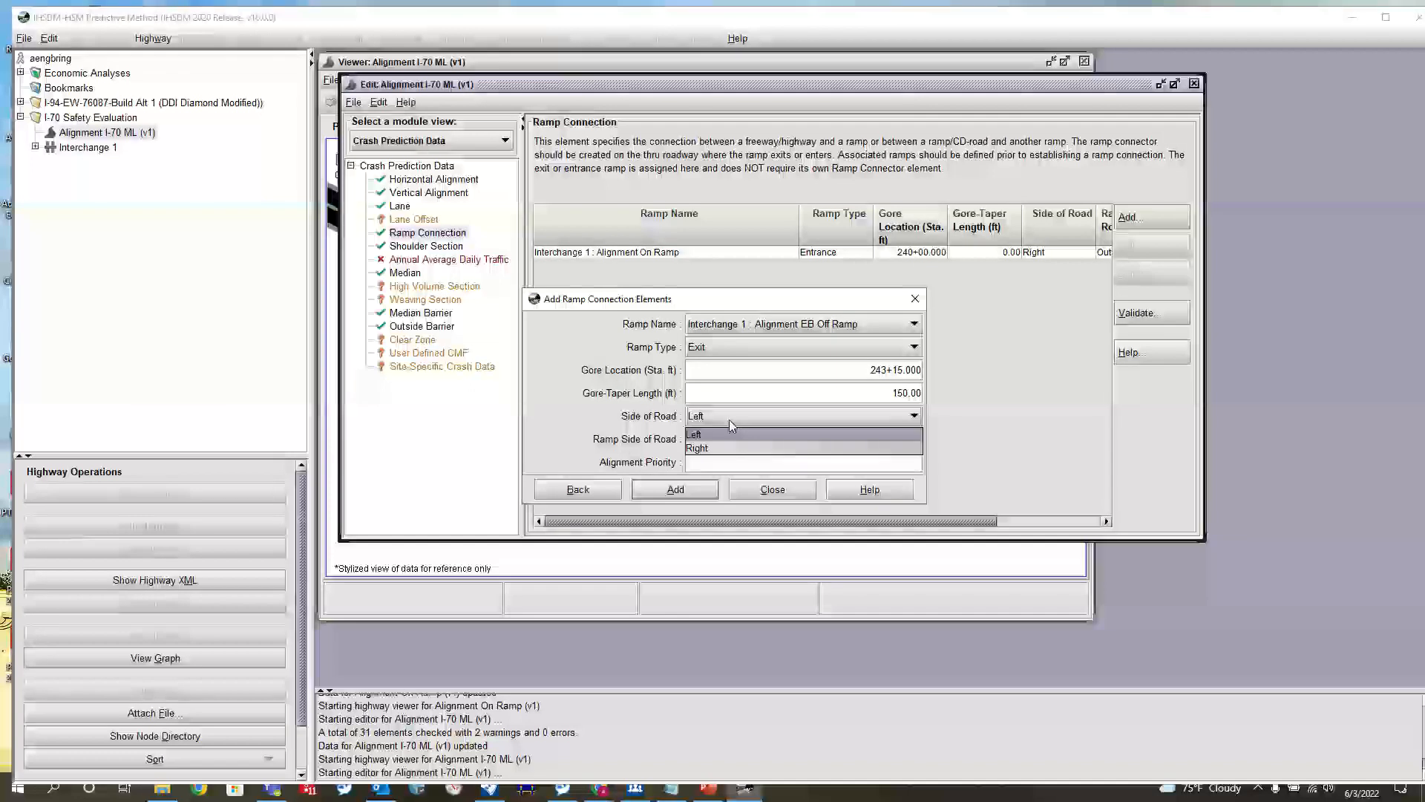
left_click(729, 420)
left_click(734, 460)
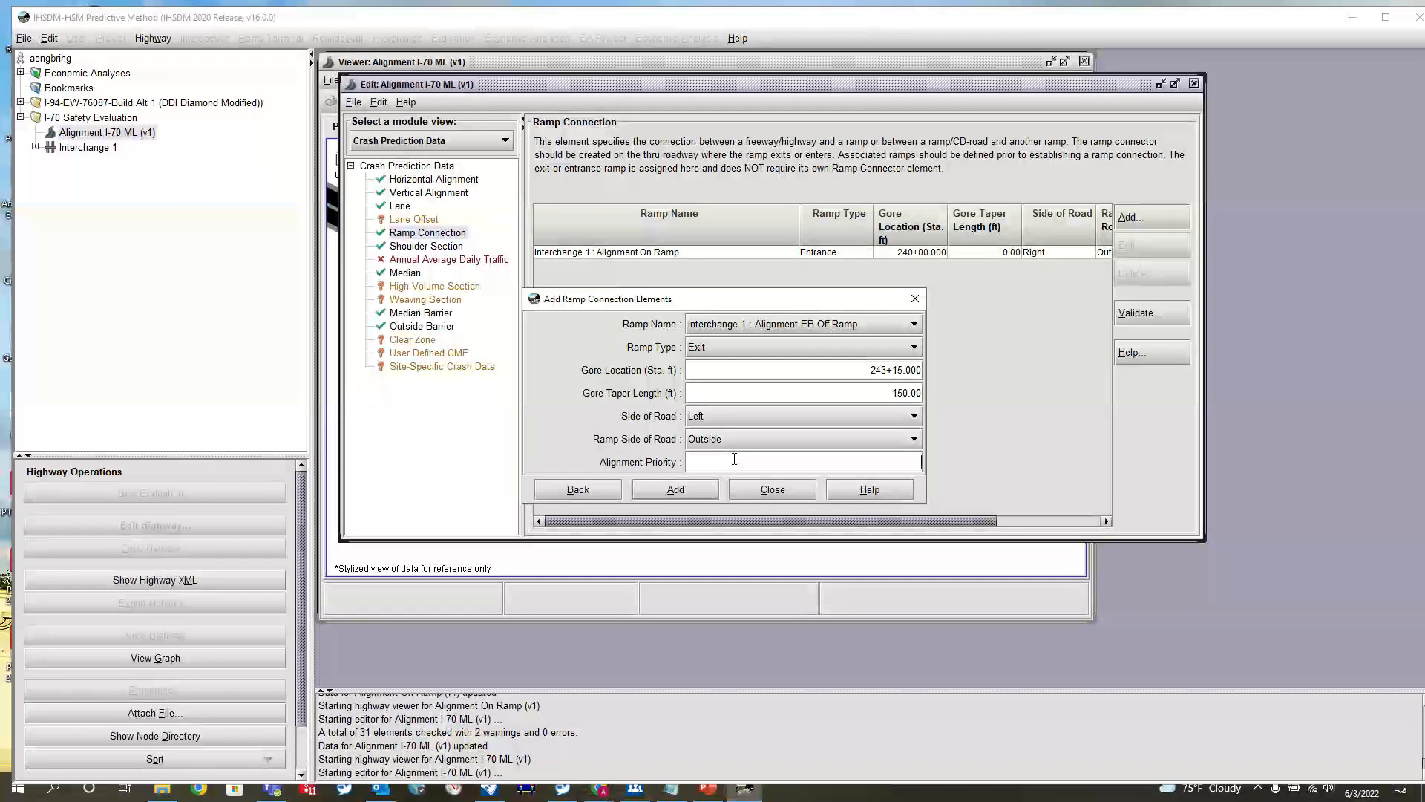
type("30")
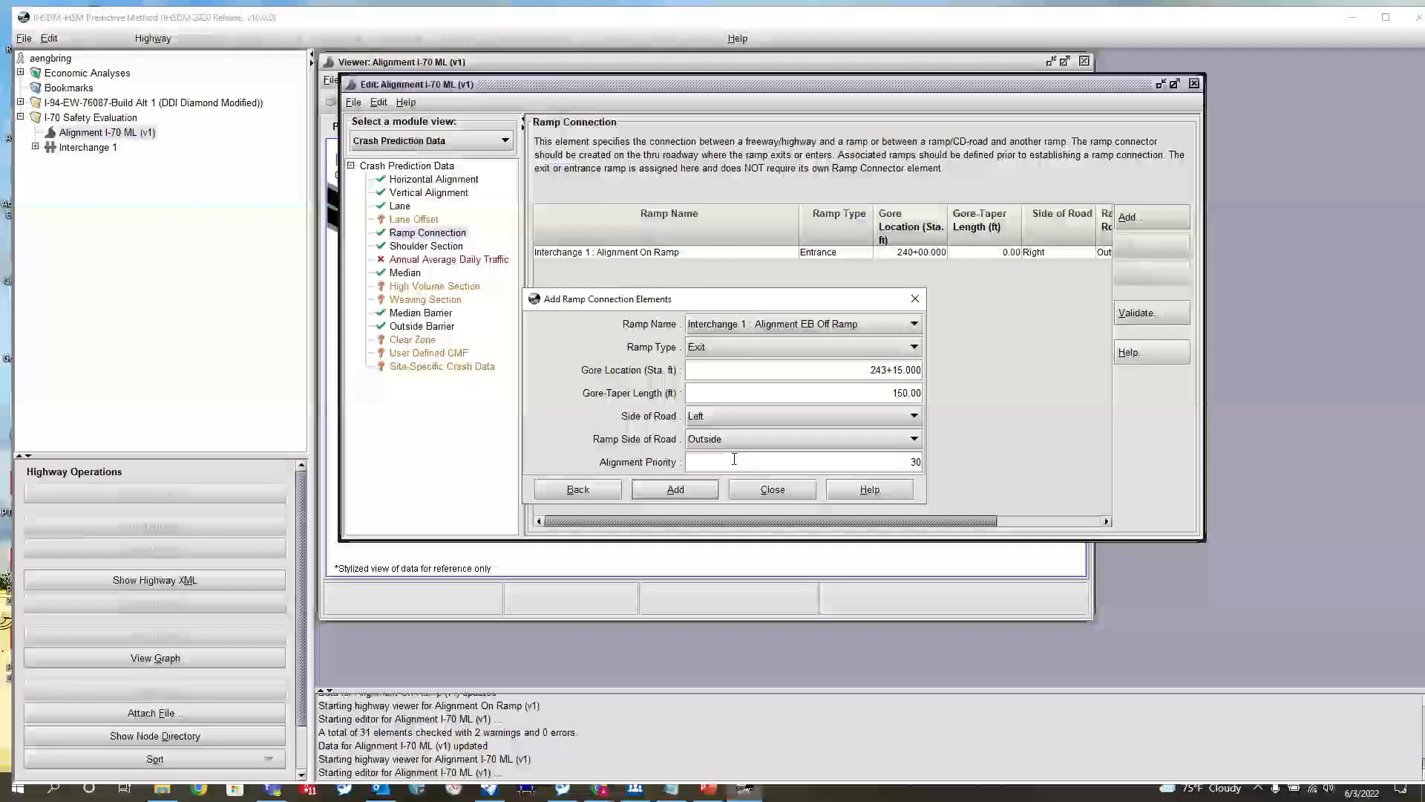
left_click(676, 489)
left_click(773, 490)
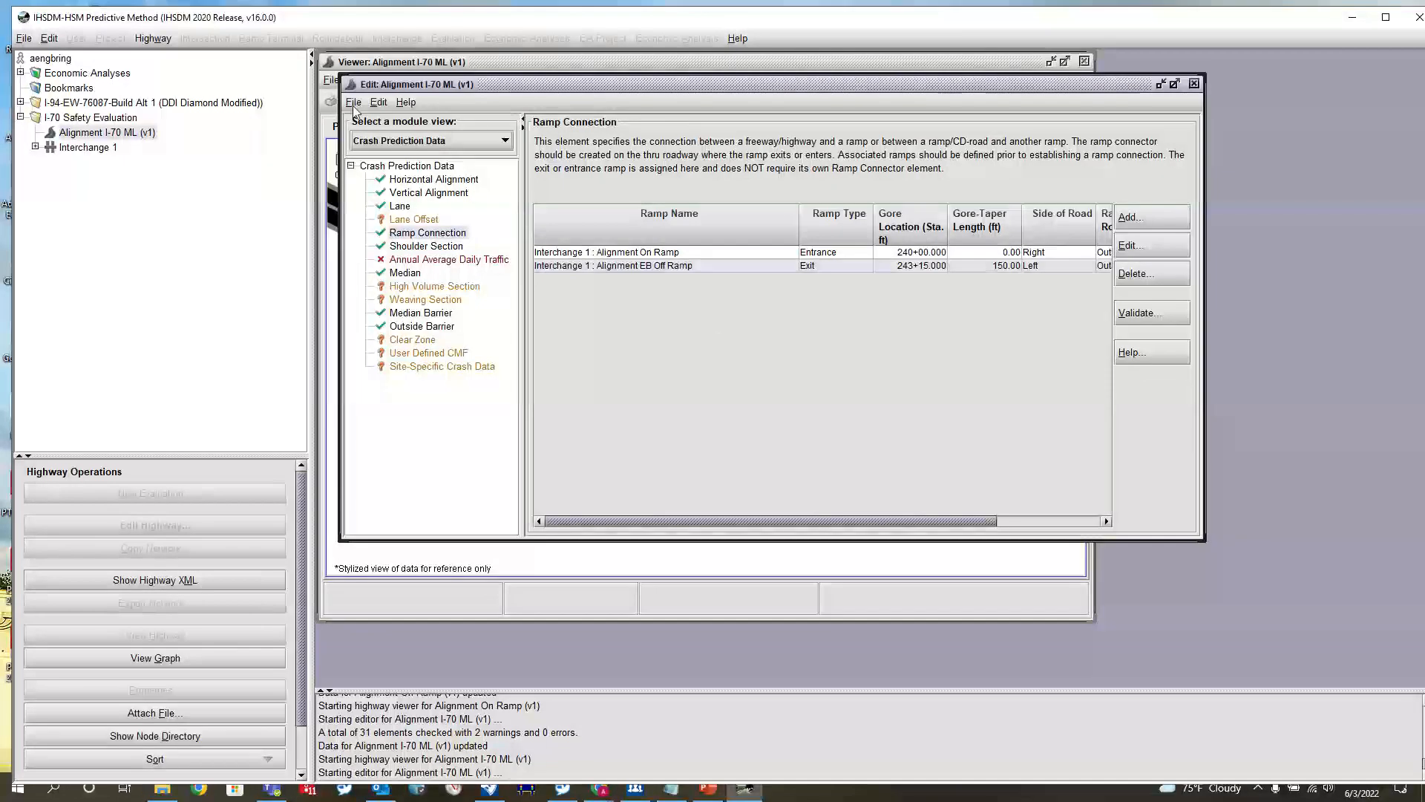
Save Alignment I-70 ML with the new exit connection, dismiss the message, and close both the editor and the viewer
left_click(352, 105)
left_click(375, 138)
left_click(722, 457)
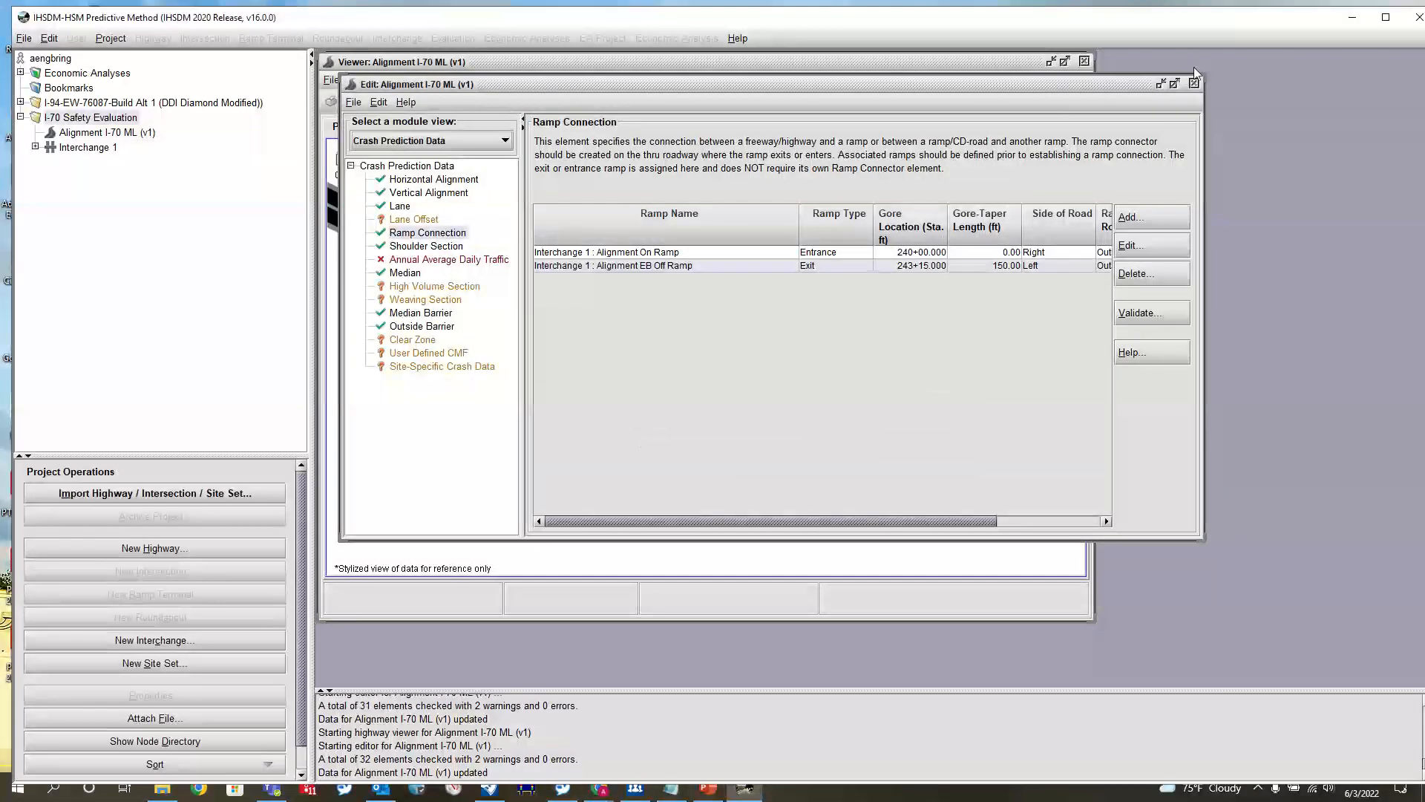
left_click(1193, 84)
left_click(1084, 61)
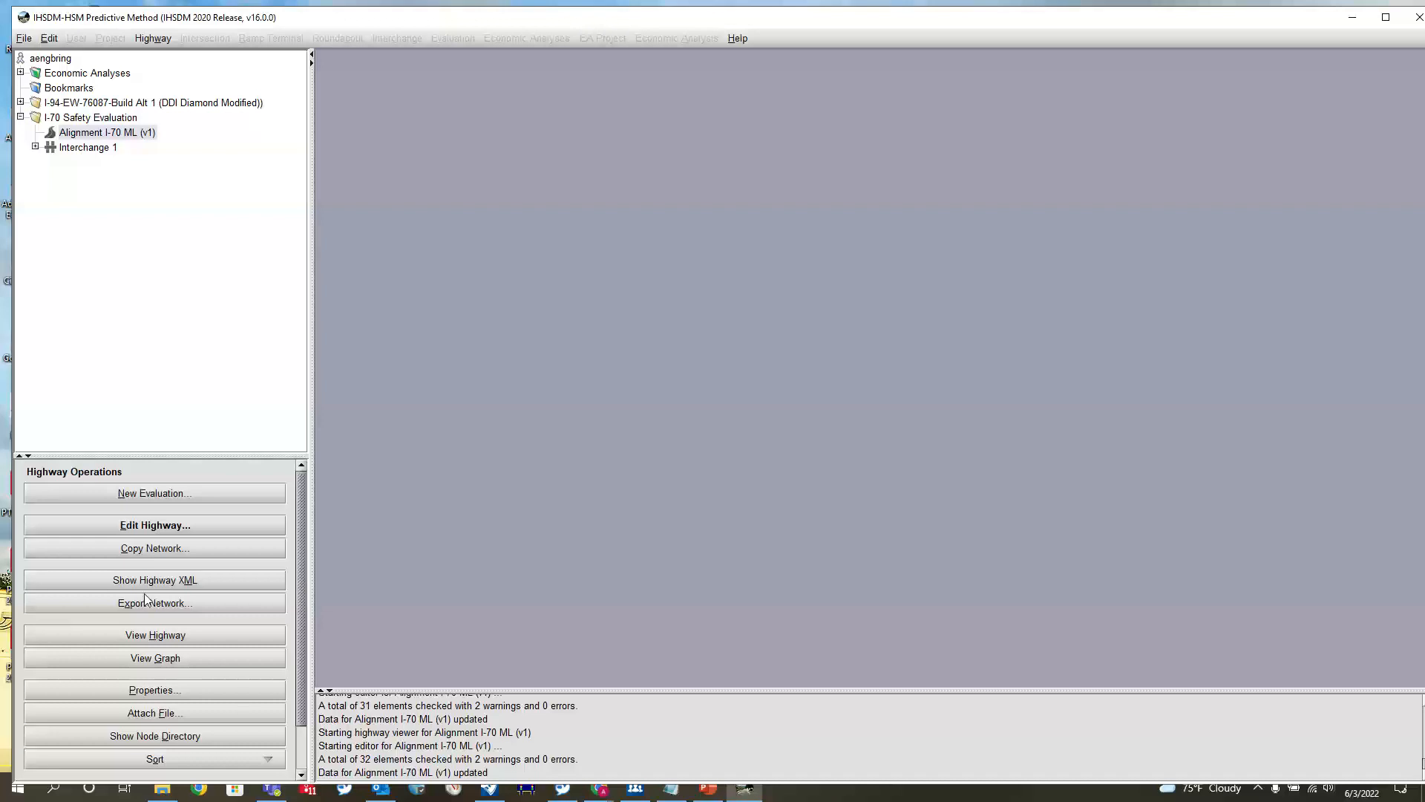
View Alignment I-70 ML in plan again and examine how the EB off ramp leaves the mainline at its gore
left_click(146, 639)
scroll(685, 421, "up", 5)
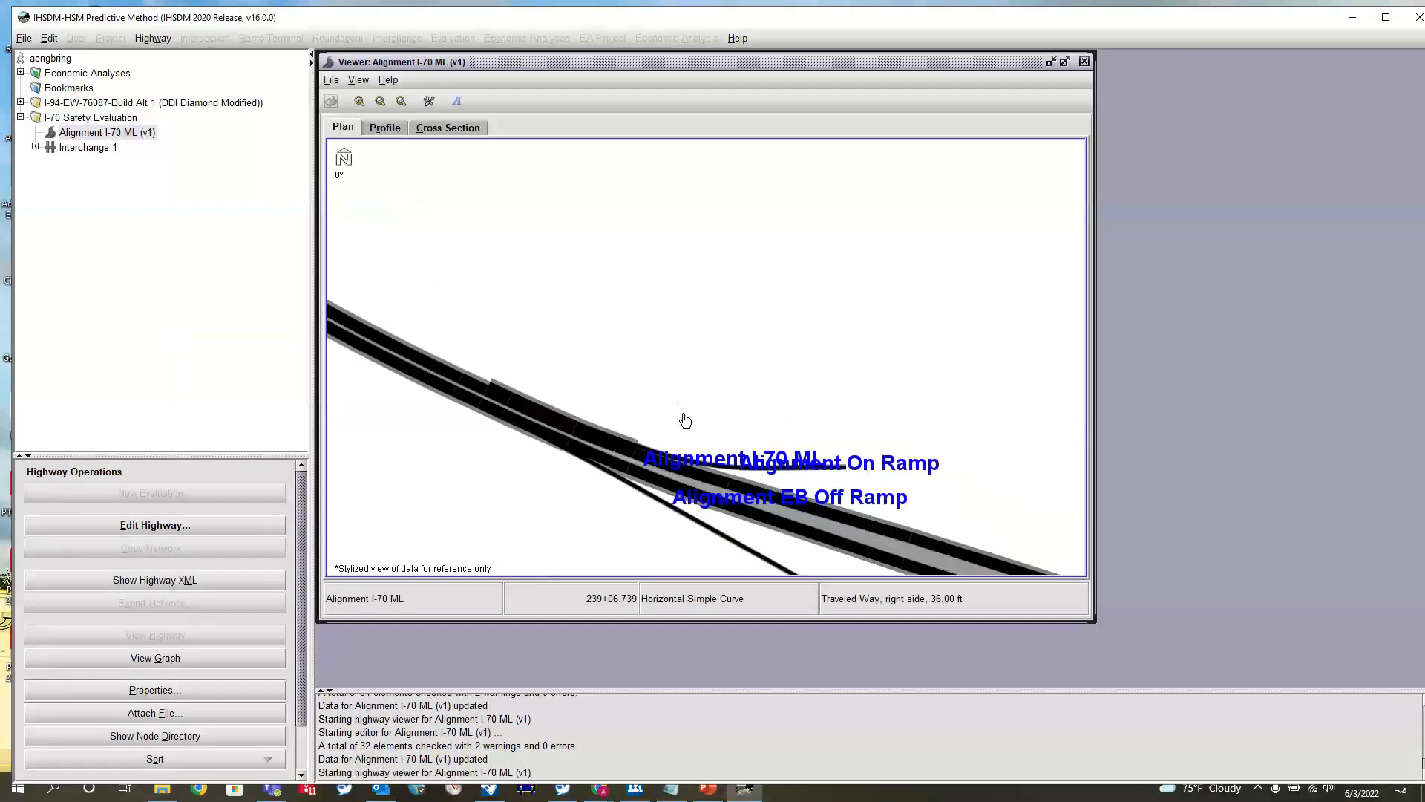
scroll(684, 422, "up", 4)
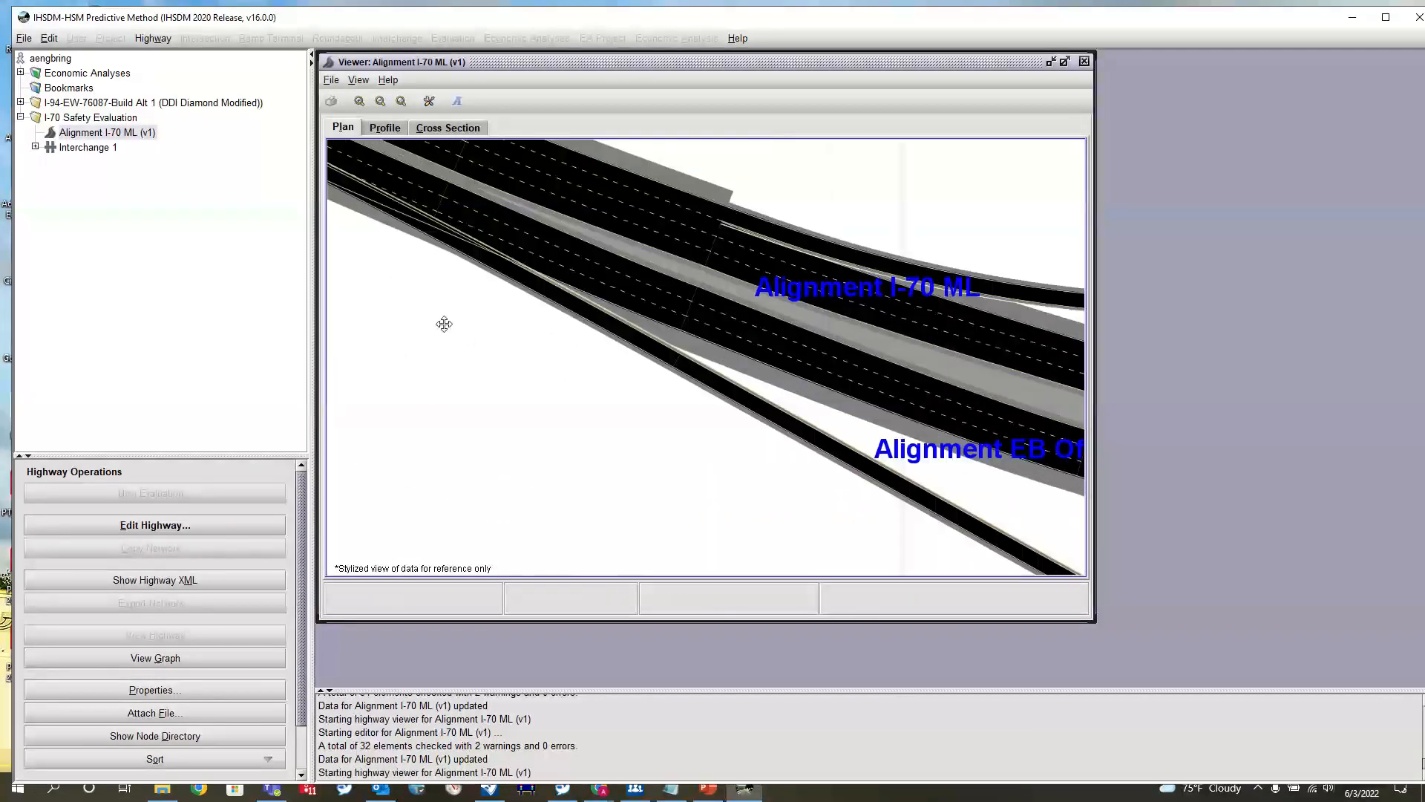
scroll(805, 429, "up", 2)
scroll(647, 260, "up", 3)
scroll(677, 378, "up", 3)
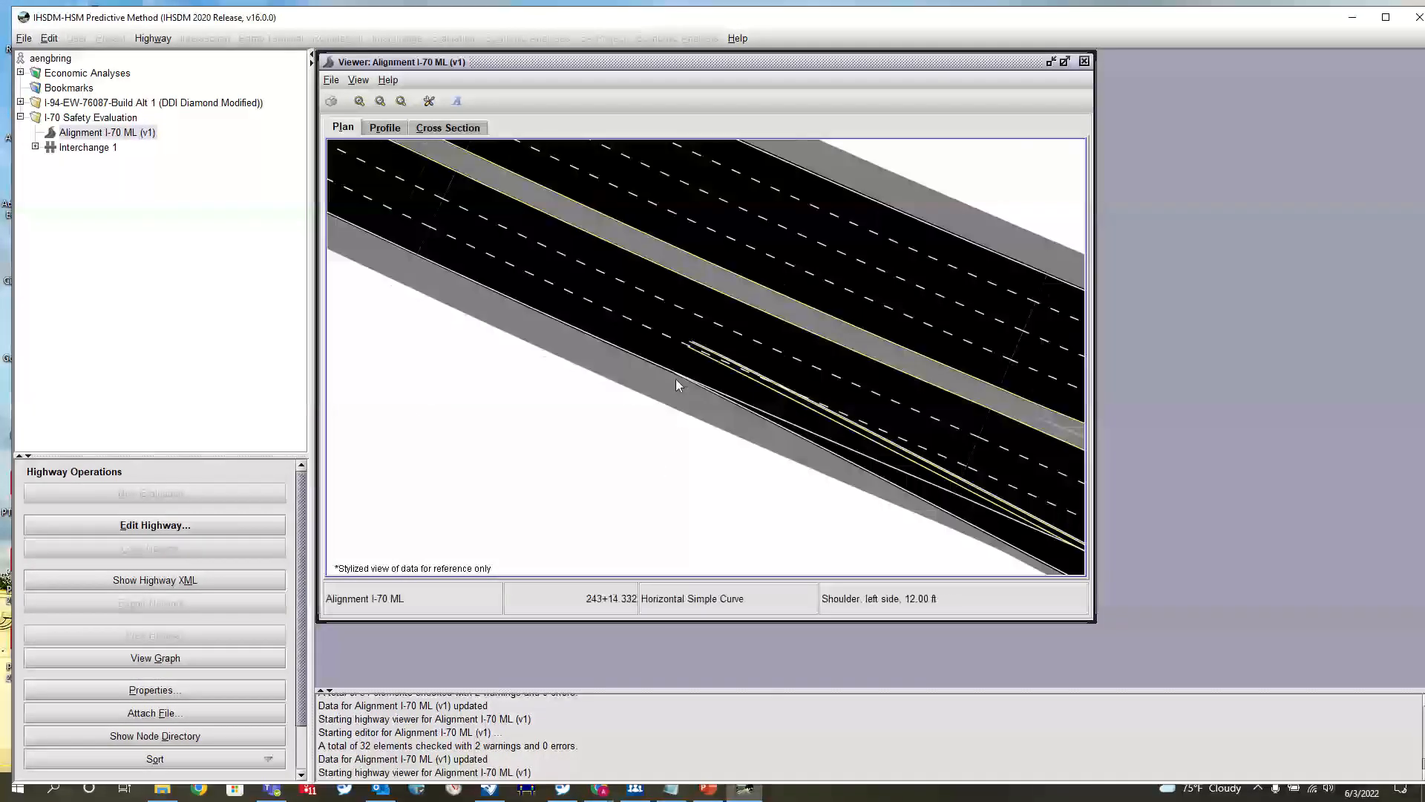
Examine the plan view of the I-70 mainline around station 243+15, where the EB off ramp leaves the left side
scroll(678, 369, "up", 2)
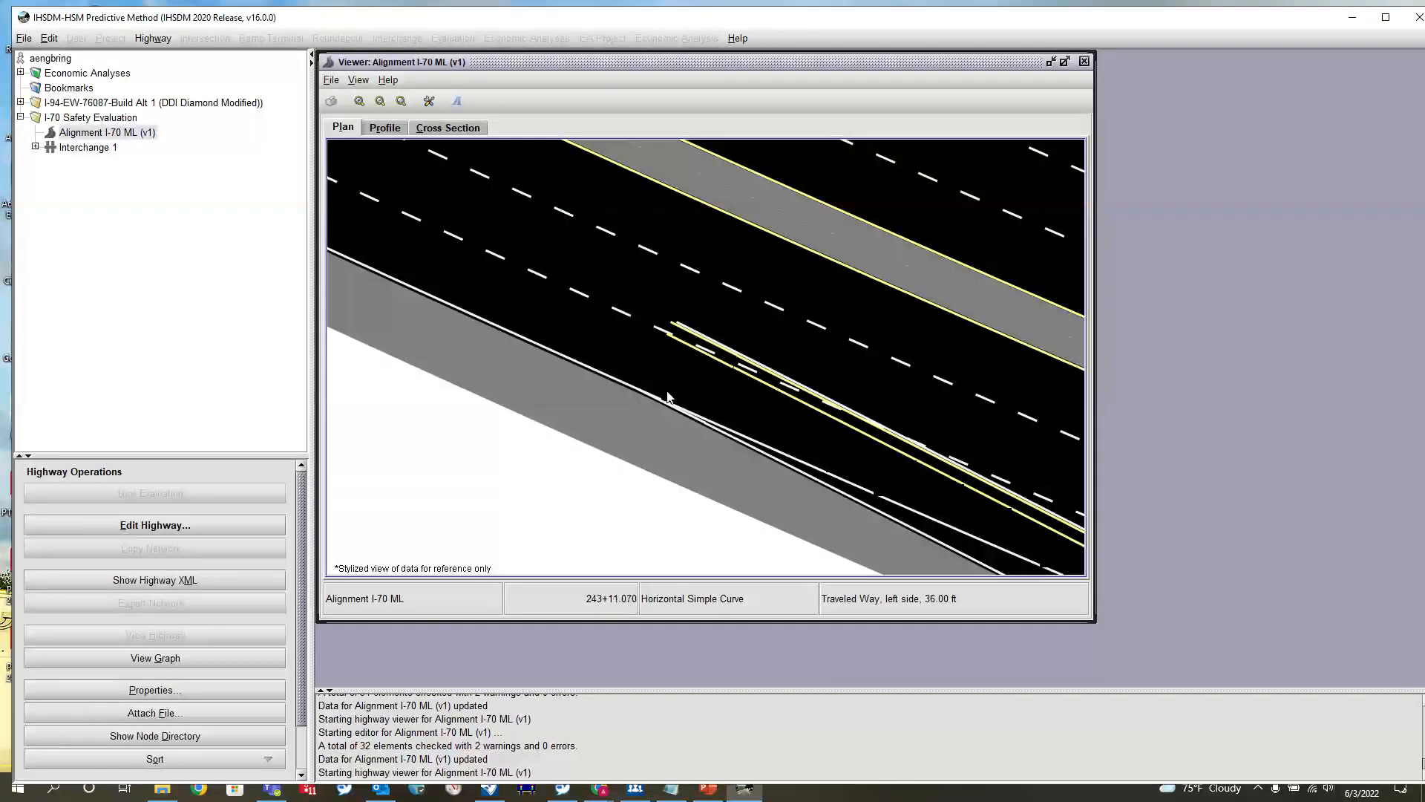
scroll(753, 371, "down", 3)
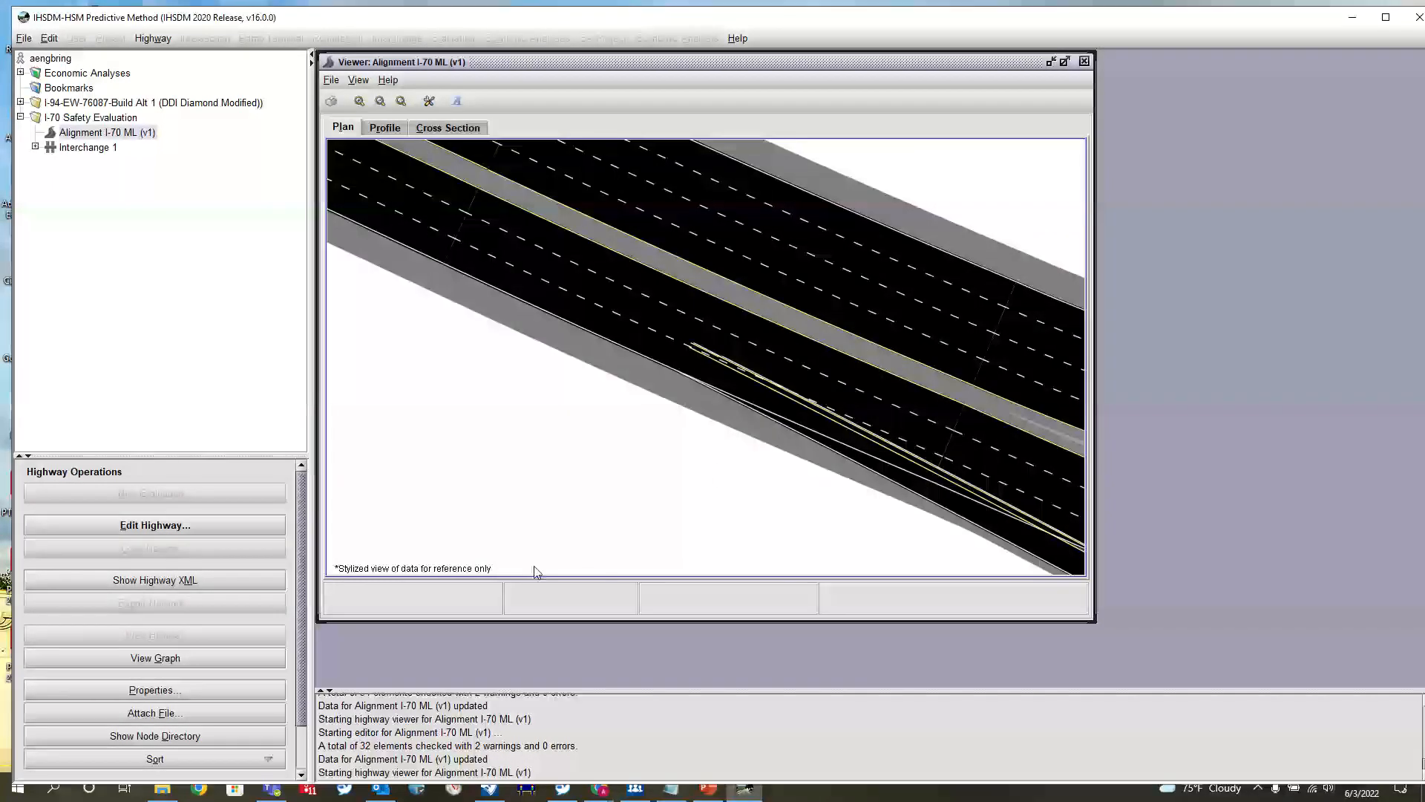
scroll(444, 287, "down", 3)
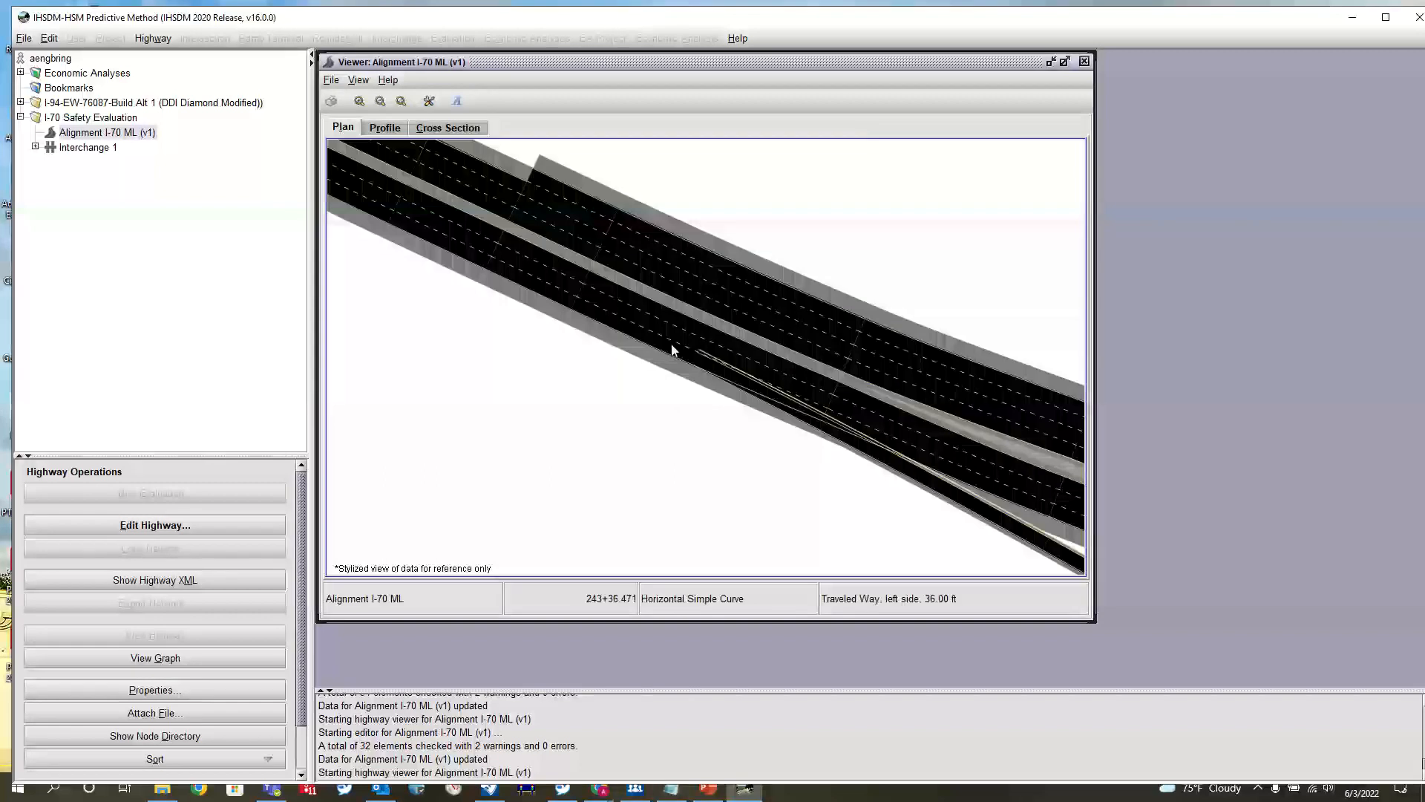
scroll(620, 356, "down", 3)
scroll(683, 364, "up", 4)
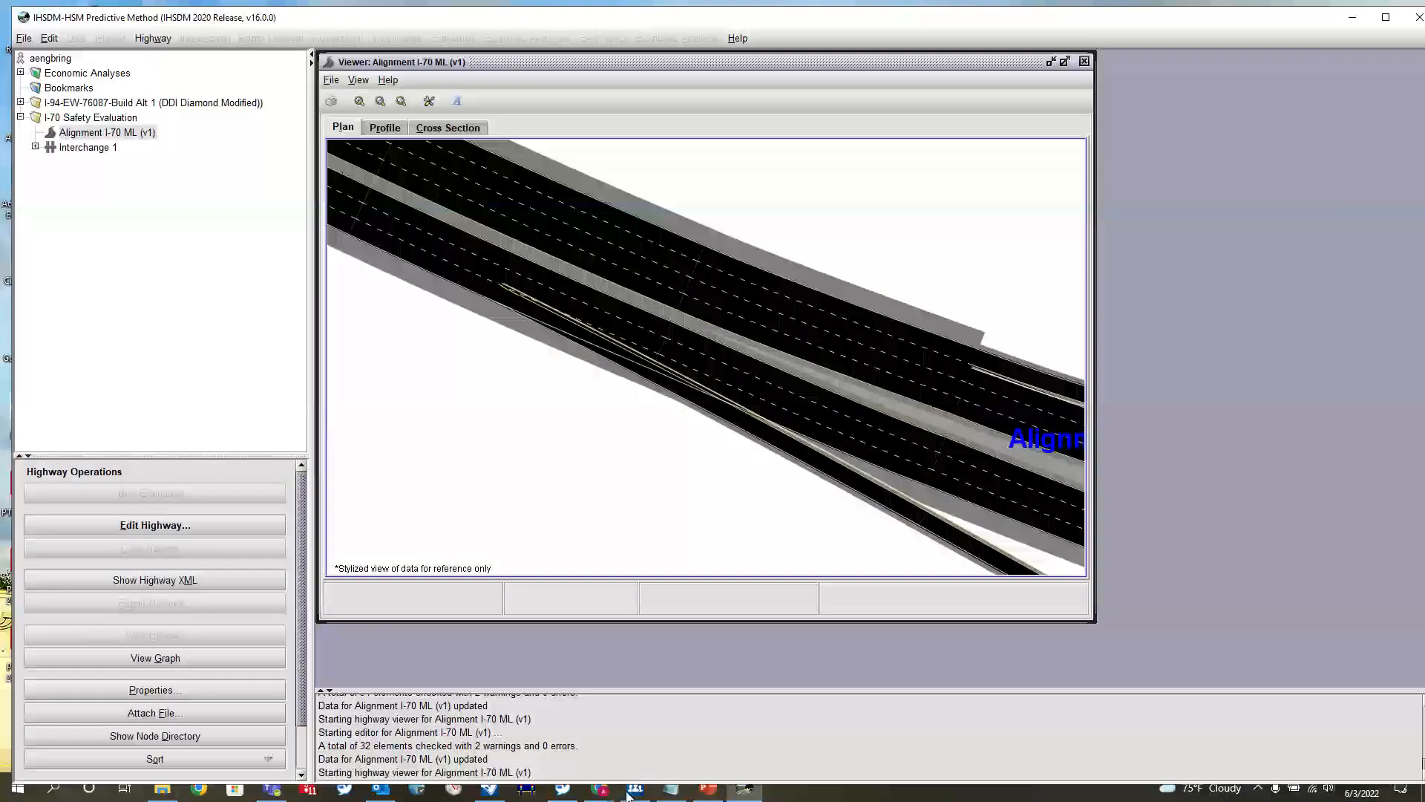
Switch to the OpenRoads drawing, examine the aerial and stationing where the EB off ramp leaves the mainline, and return to IHSDM
left_click(485, 791)
left_click(481, 792)
left_click(487, 790)
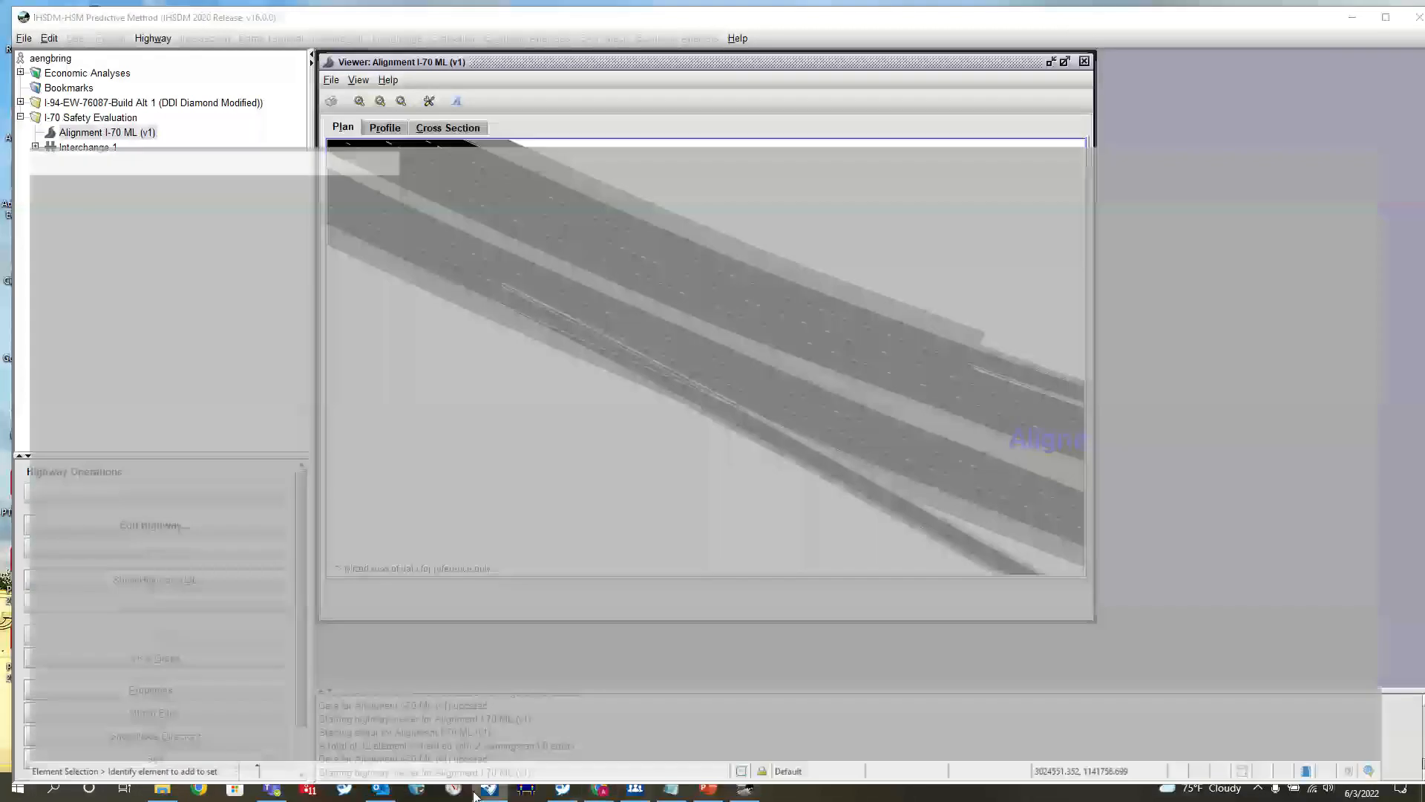
scroll(758, 509, "down", 2)
scroll(758, 508, "up", 2)
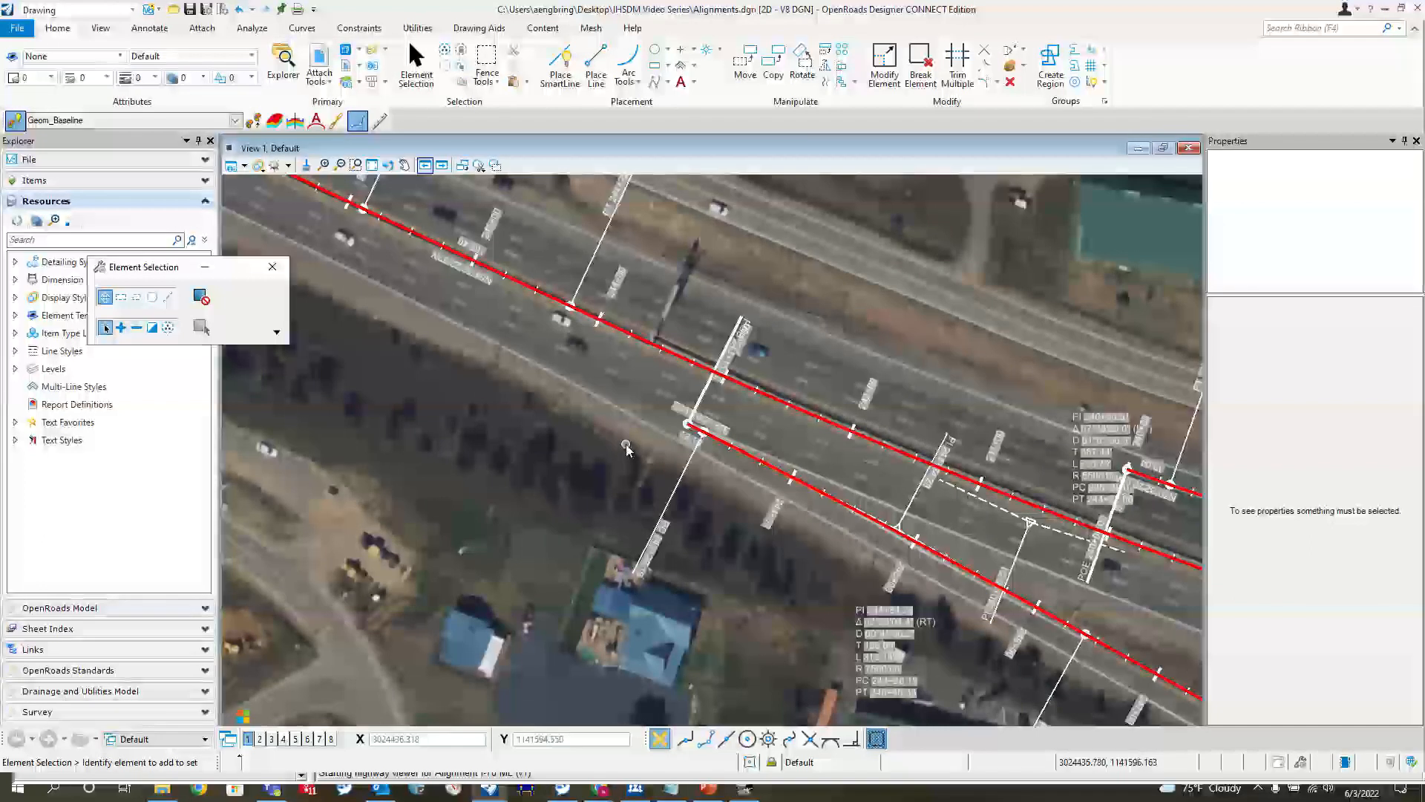
scroll(678, 445, "down", 1)
scroll(677, 441, "up", 1)
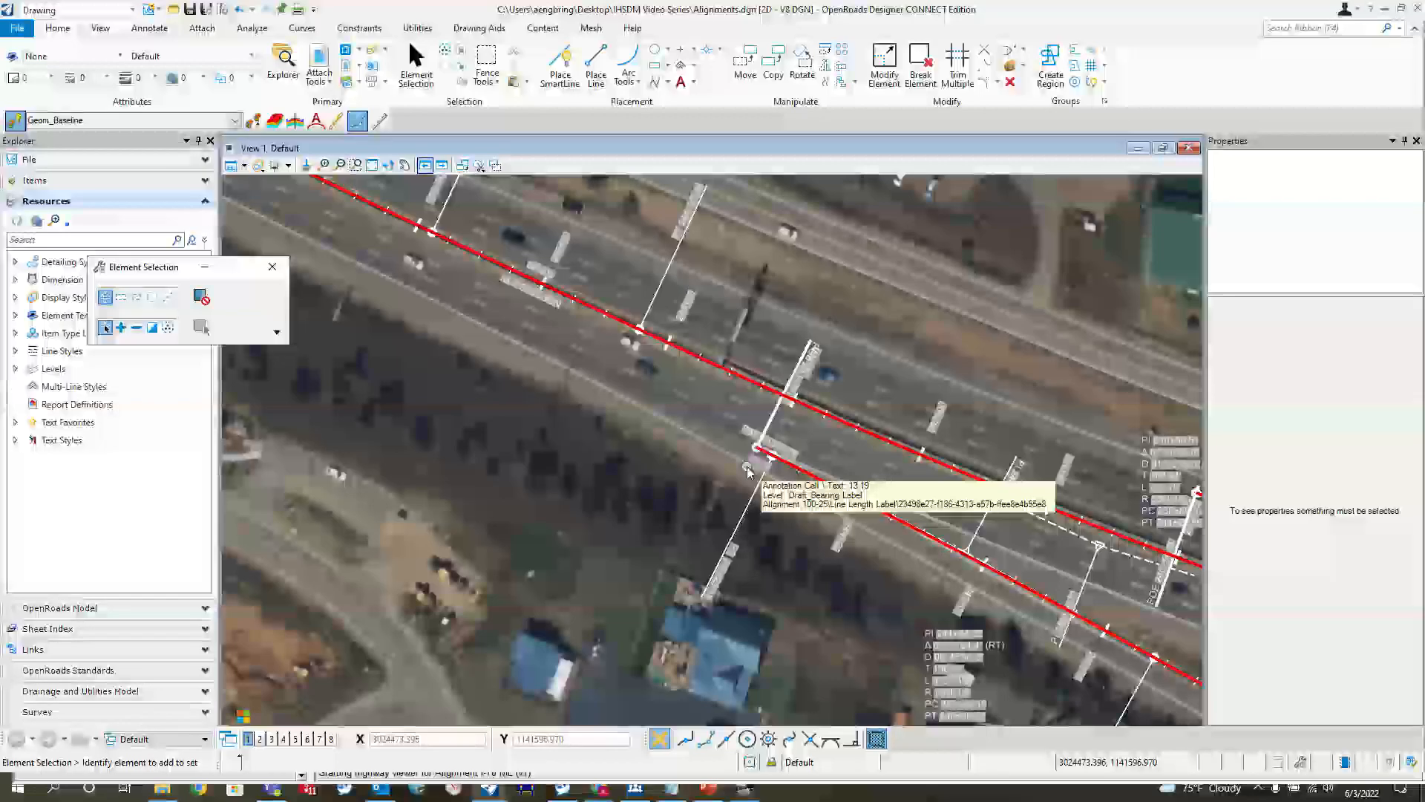
scroll(750, 461, "up", 2)
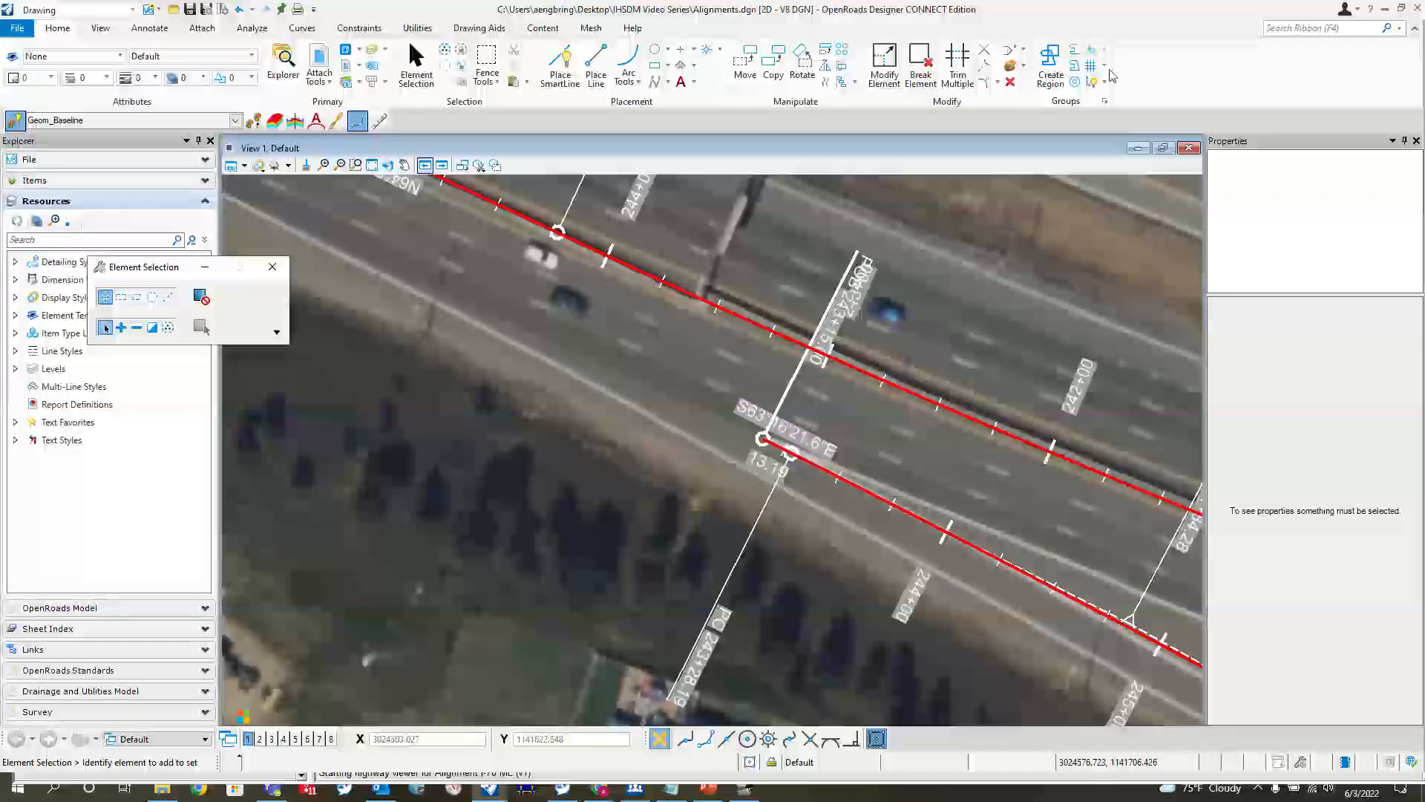
left_click(1385, 16)
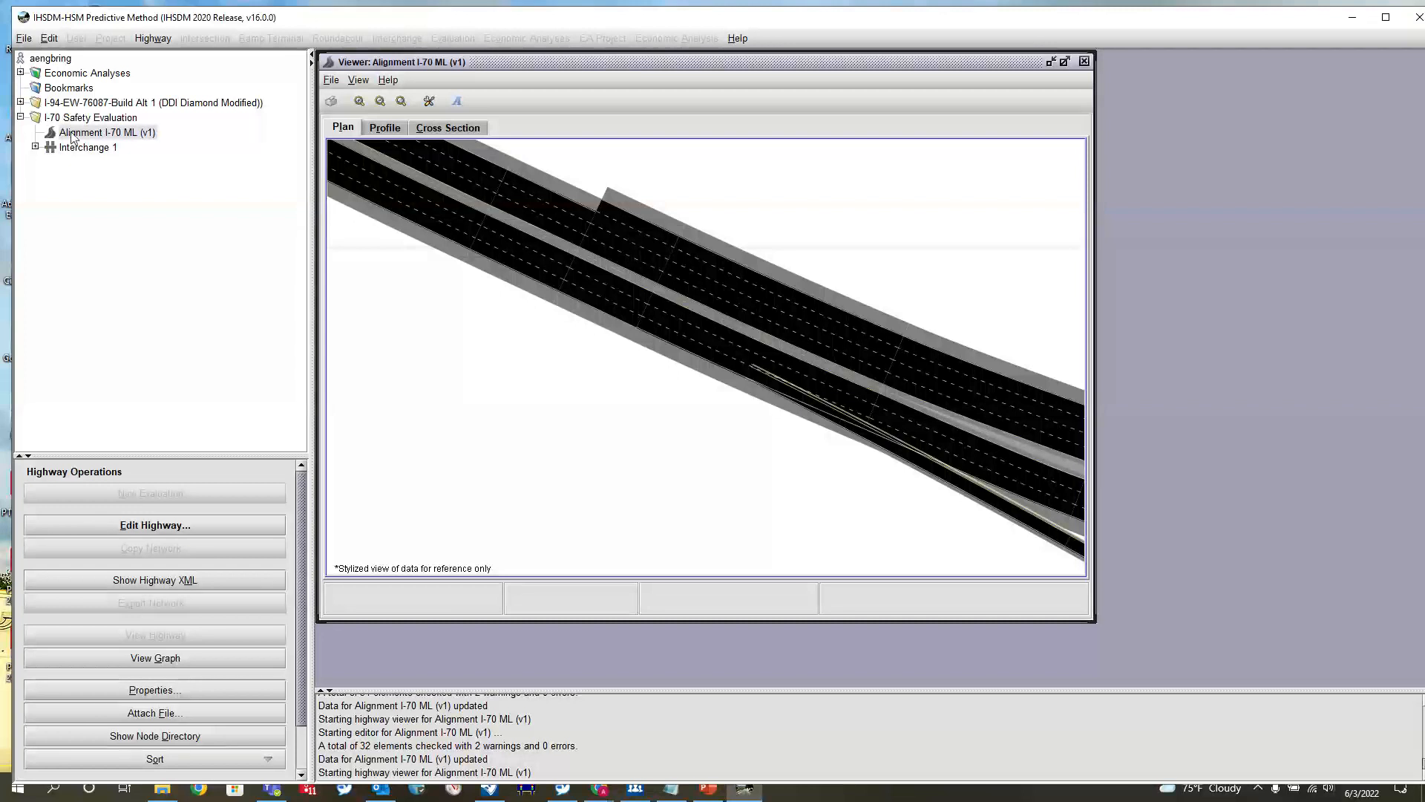
Open Alignment I-70 ML for editing, check its ramp connections, and start a new lane element on the Left side with priority 40
left_click(162, 524)
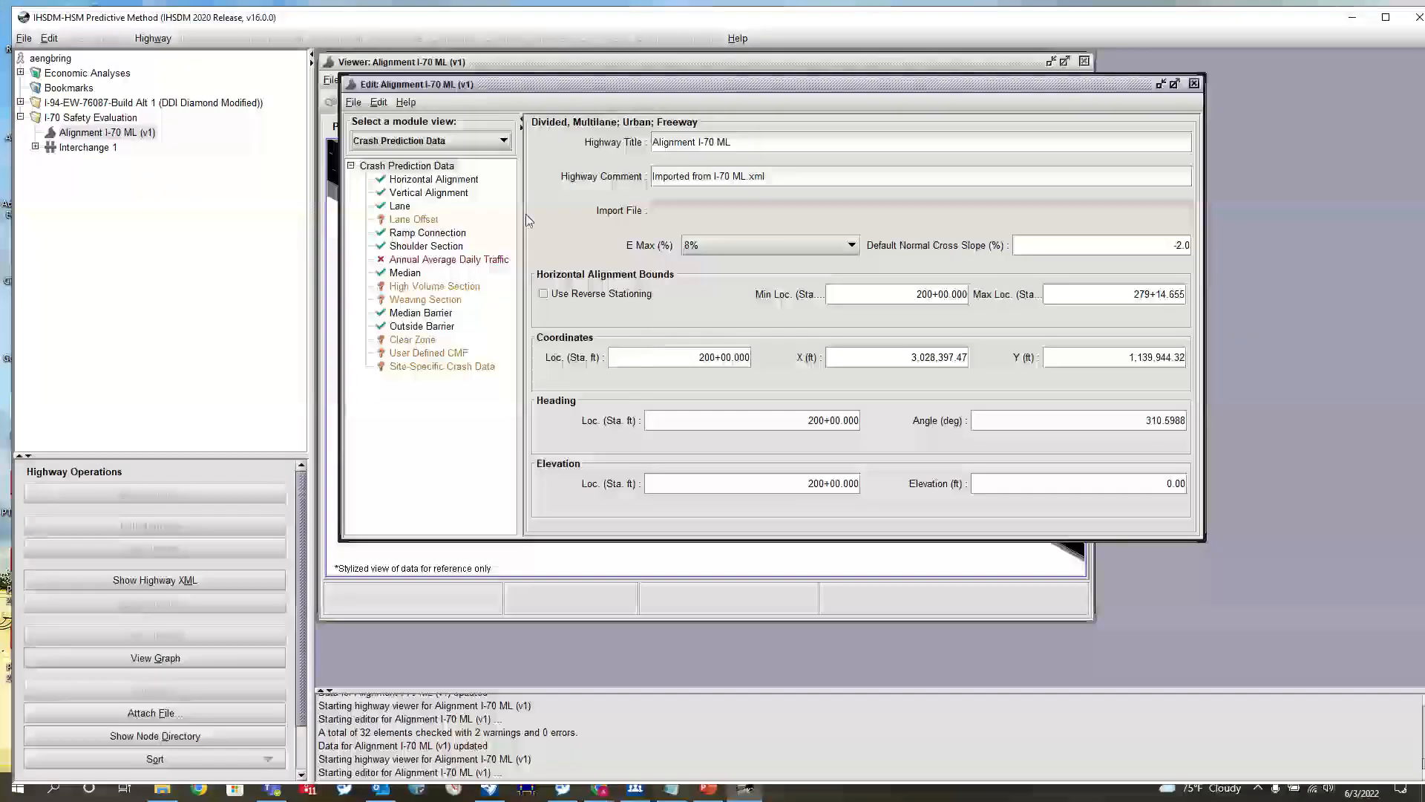
left_click(420, 233)
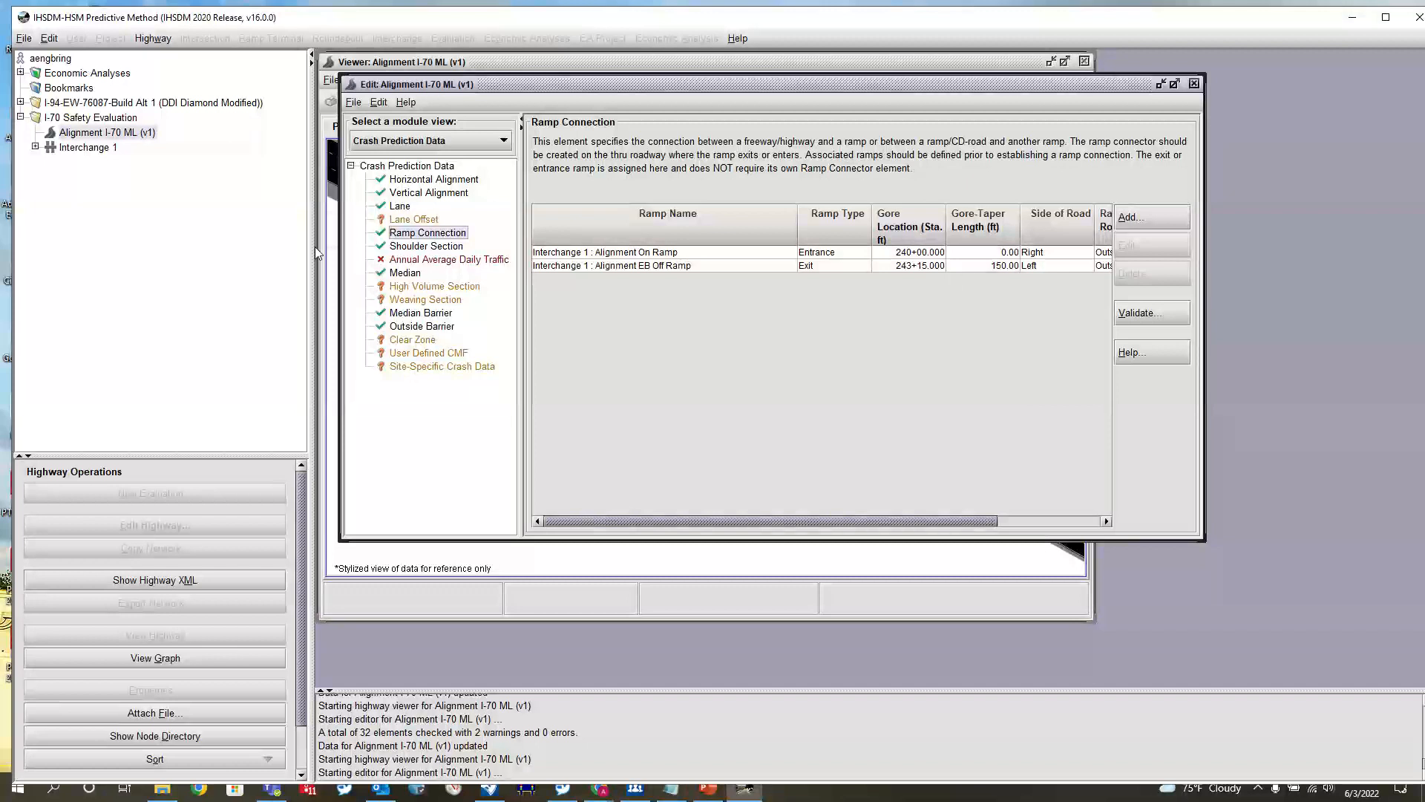
left_click(399, 205)
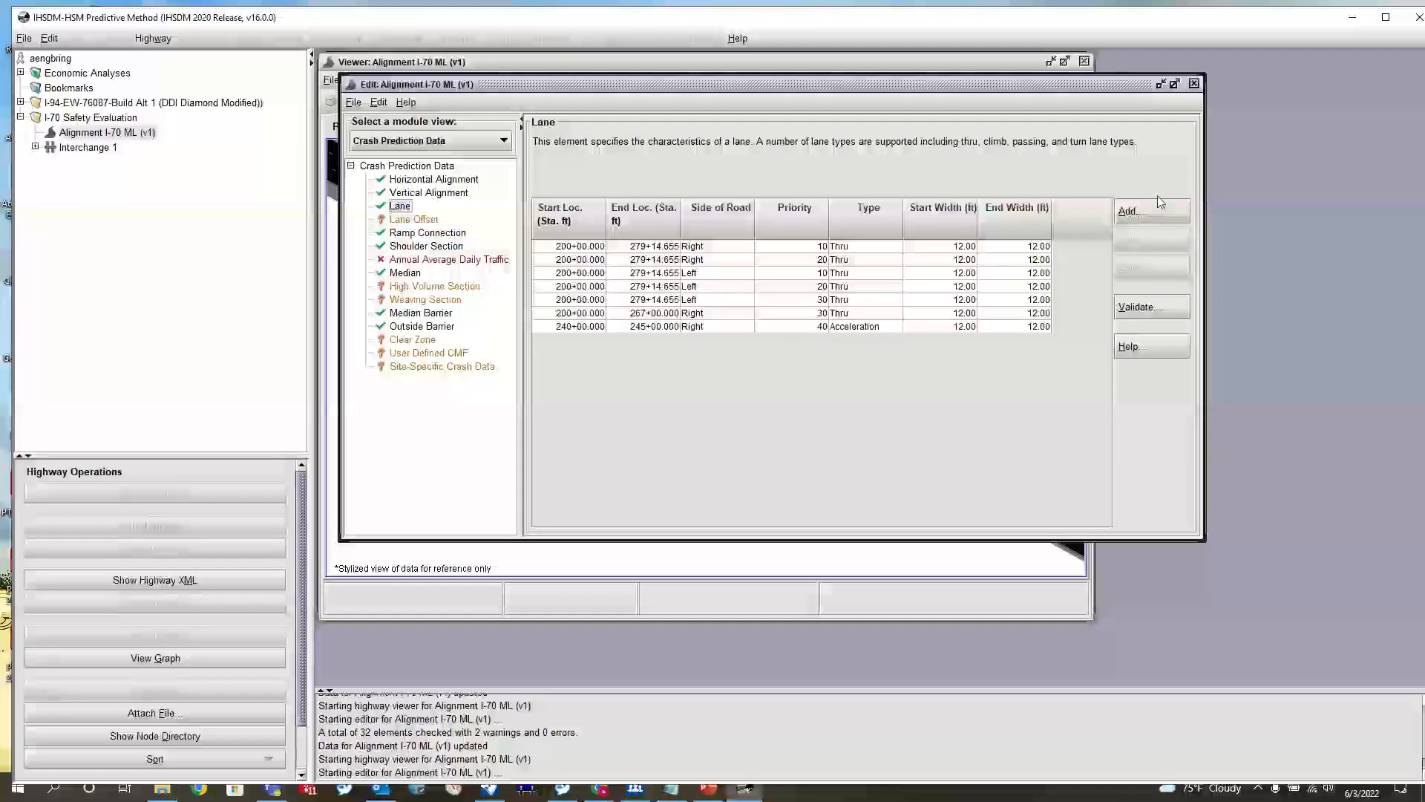
left_click(1160, 202)
left_click(741, 375)
left_click(743, 399)
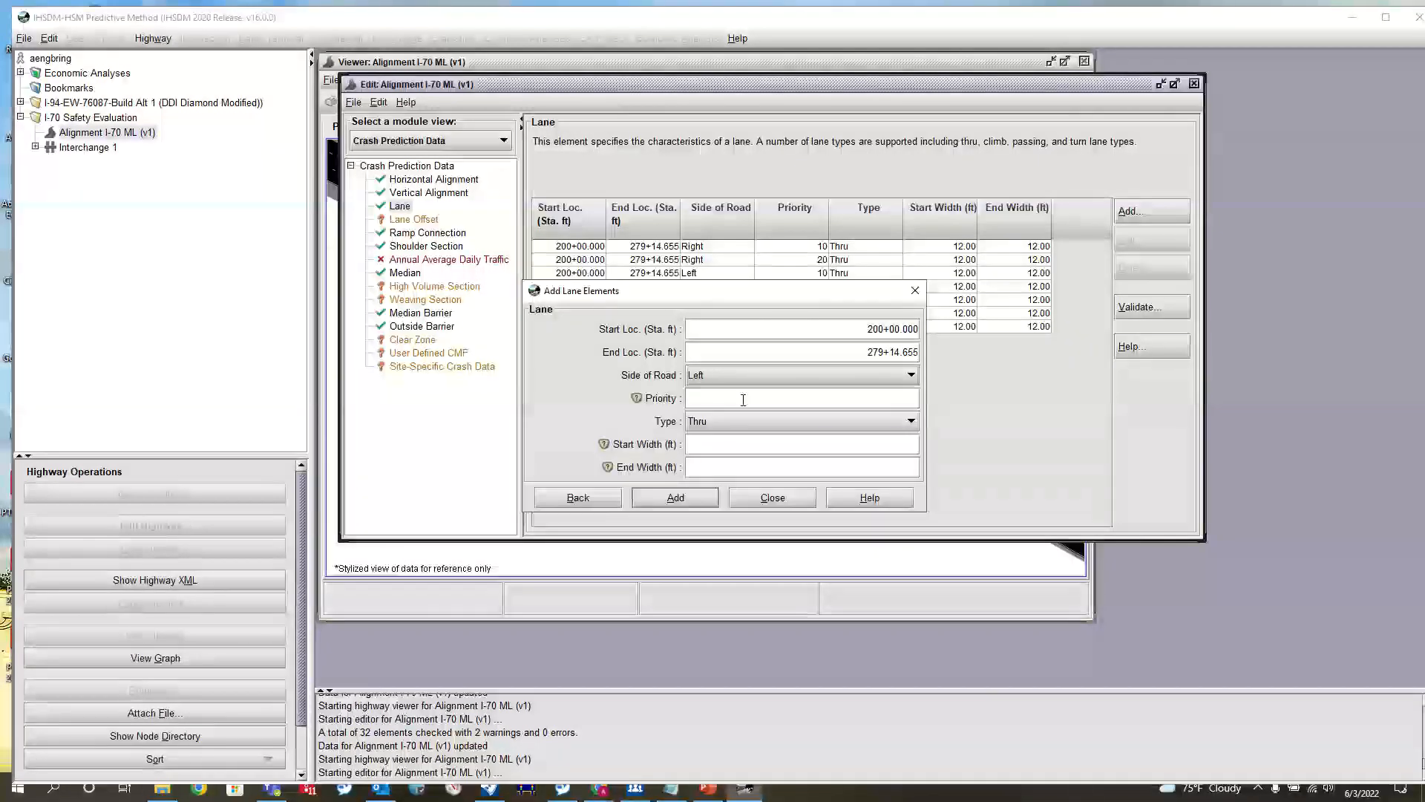
left_click(743, 399)
type("40")
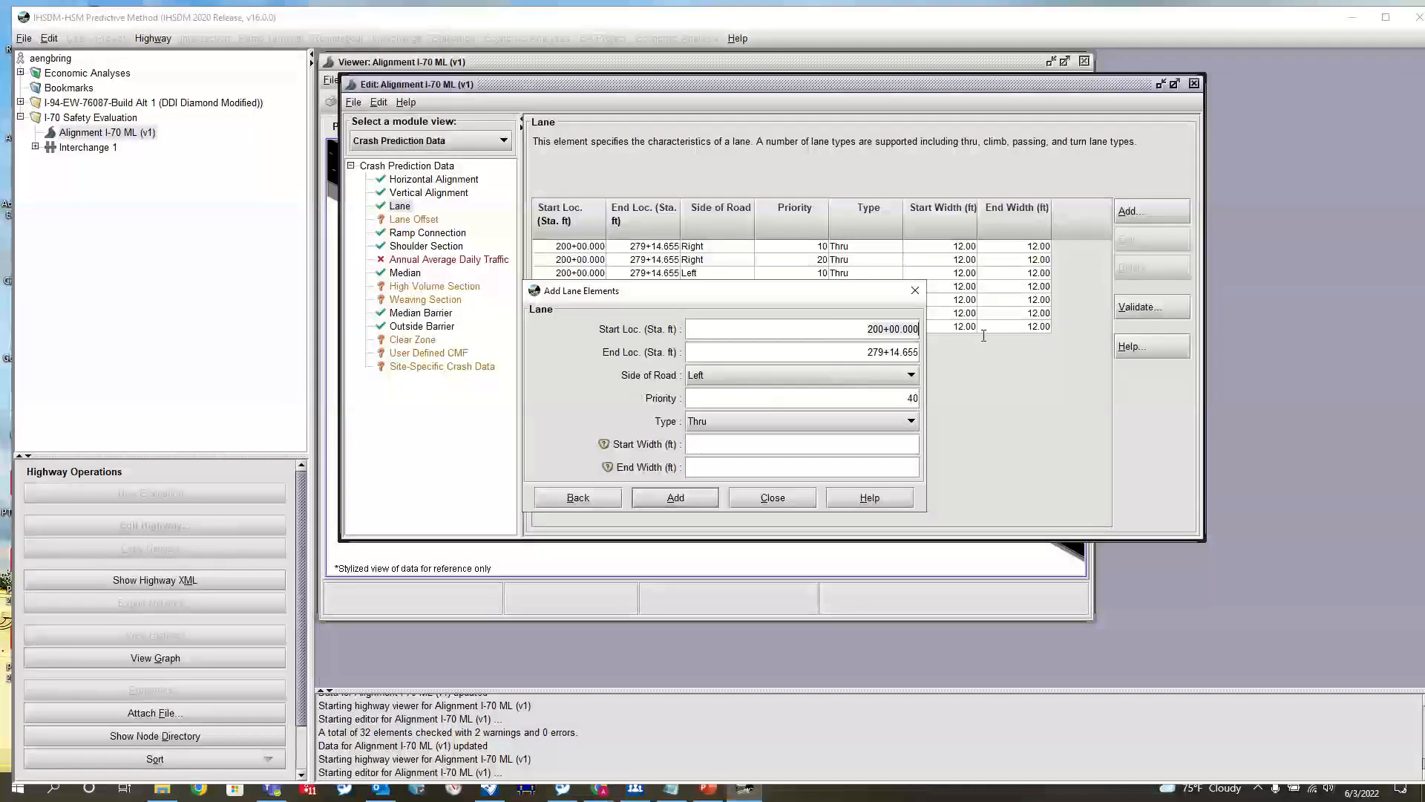
Set the new left-side lane's start location to station 243+15 and its end location to 244+65
key("Tab")
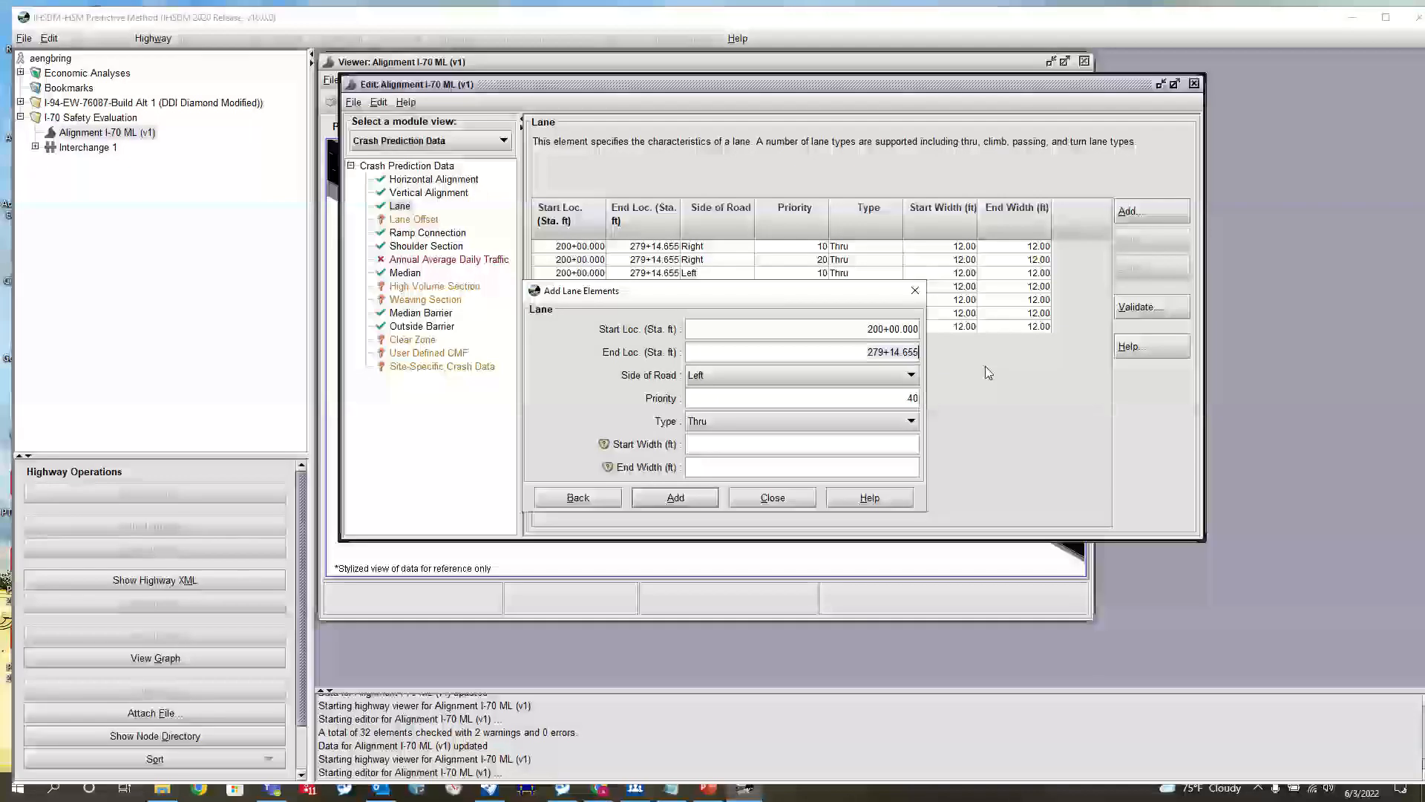
key("shift+Tab")
type("24")
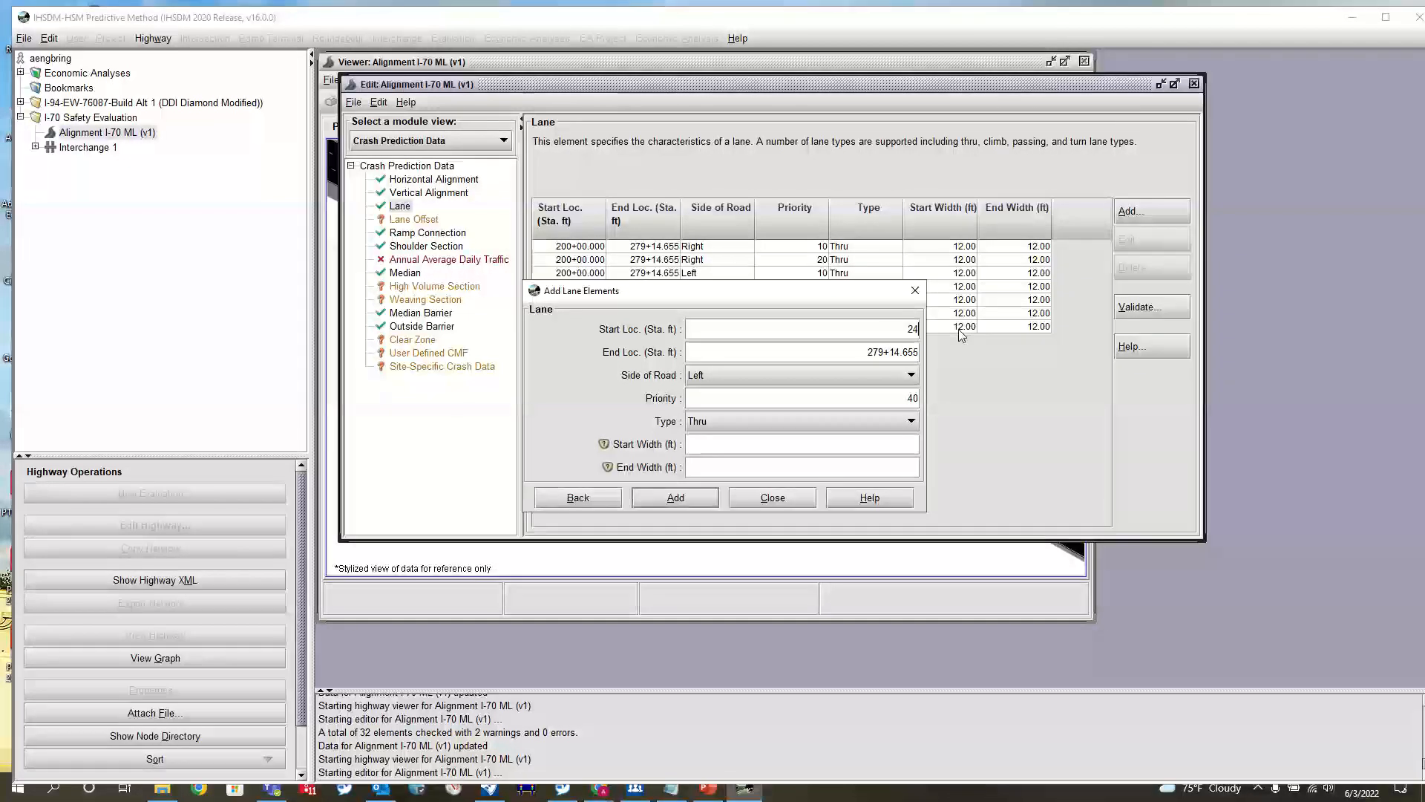
type("3+15.000")
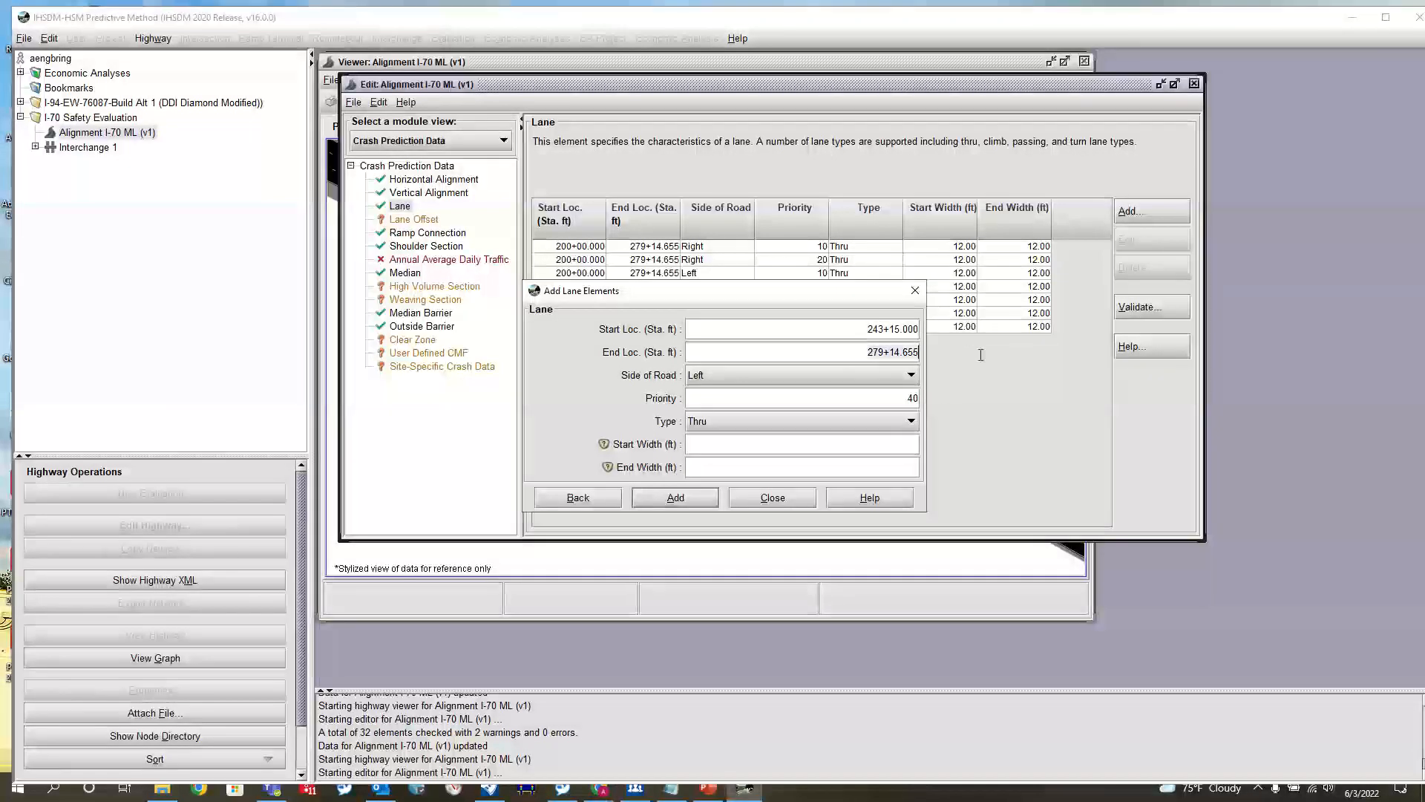
key("Tab")
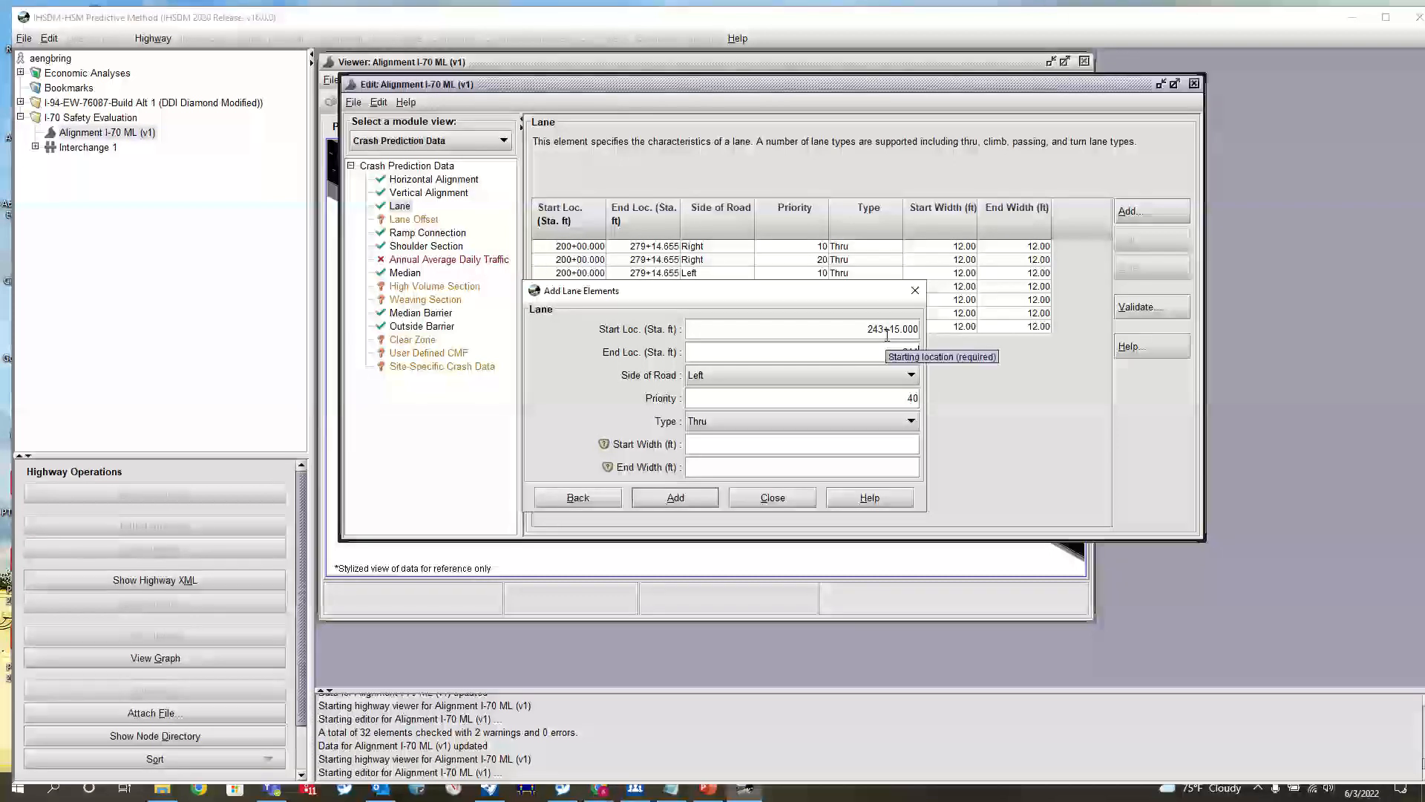
type("244+")
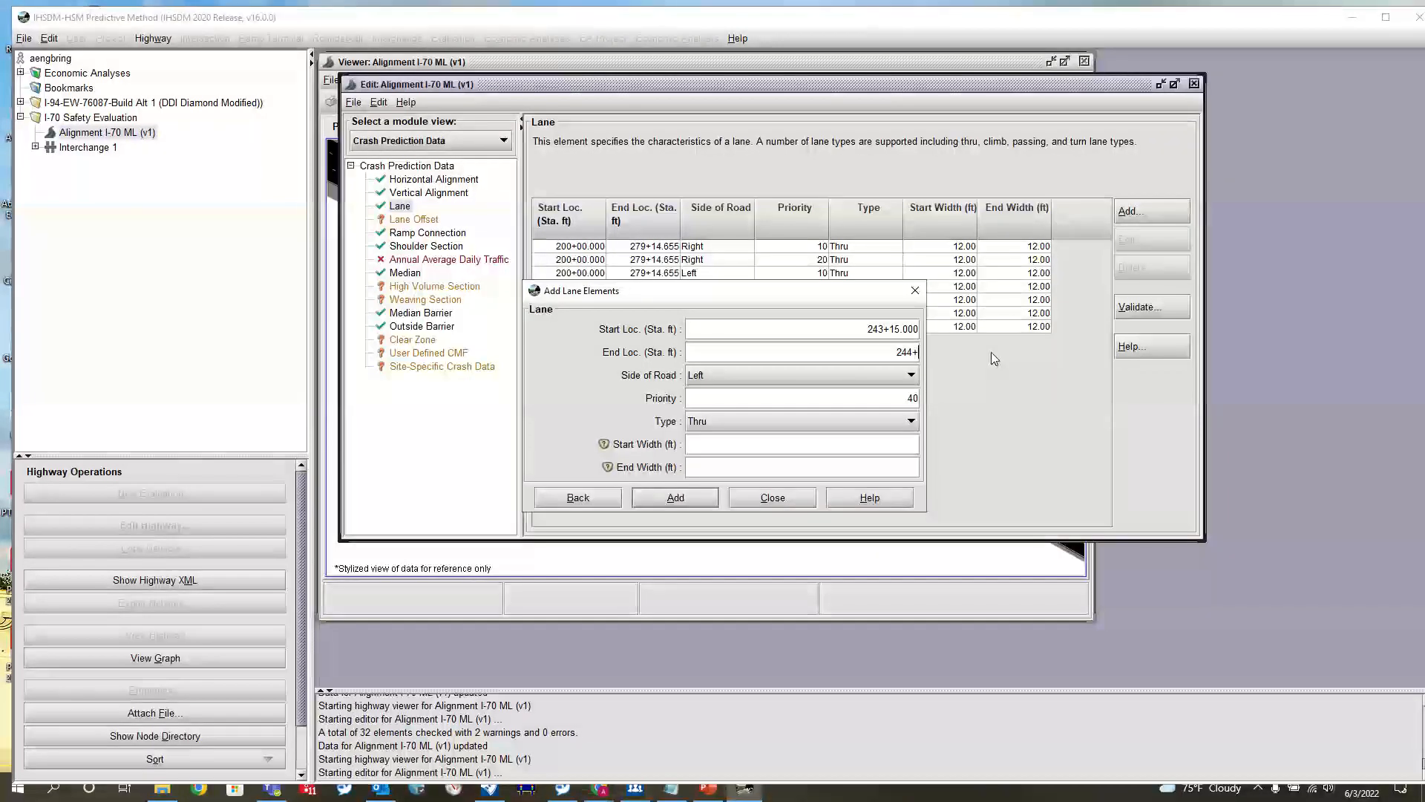
type("65")
Set the lane type to Deceleration with start and end widths of 12 ft, add the lane and close the dialog
left_click(760, 421)
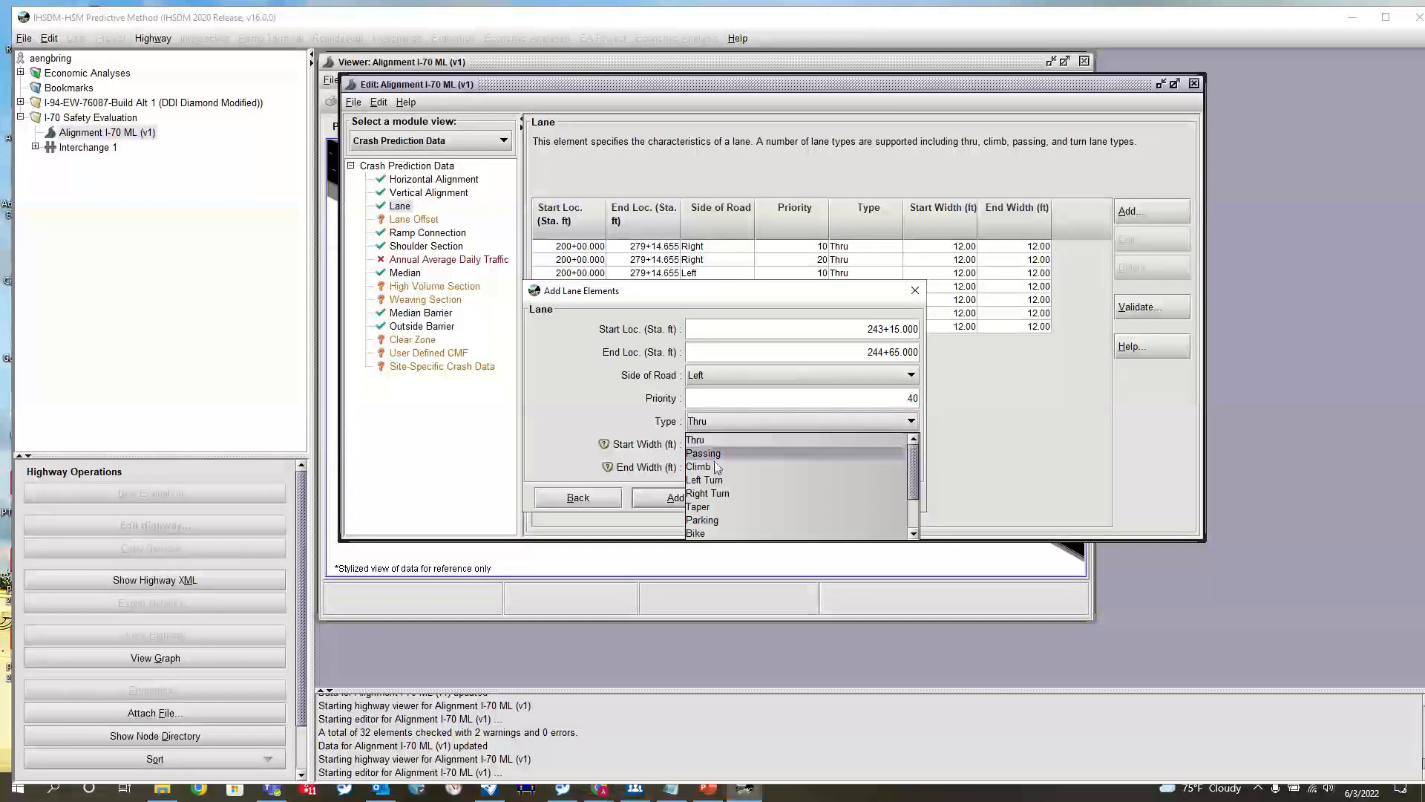
scroll(724, 504, "down", 1)
left_click(724, 504)
left_click(704, 443)
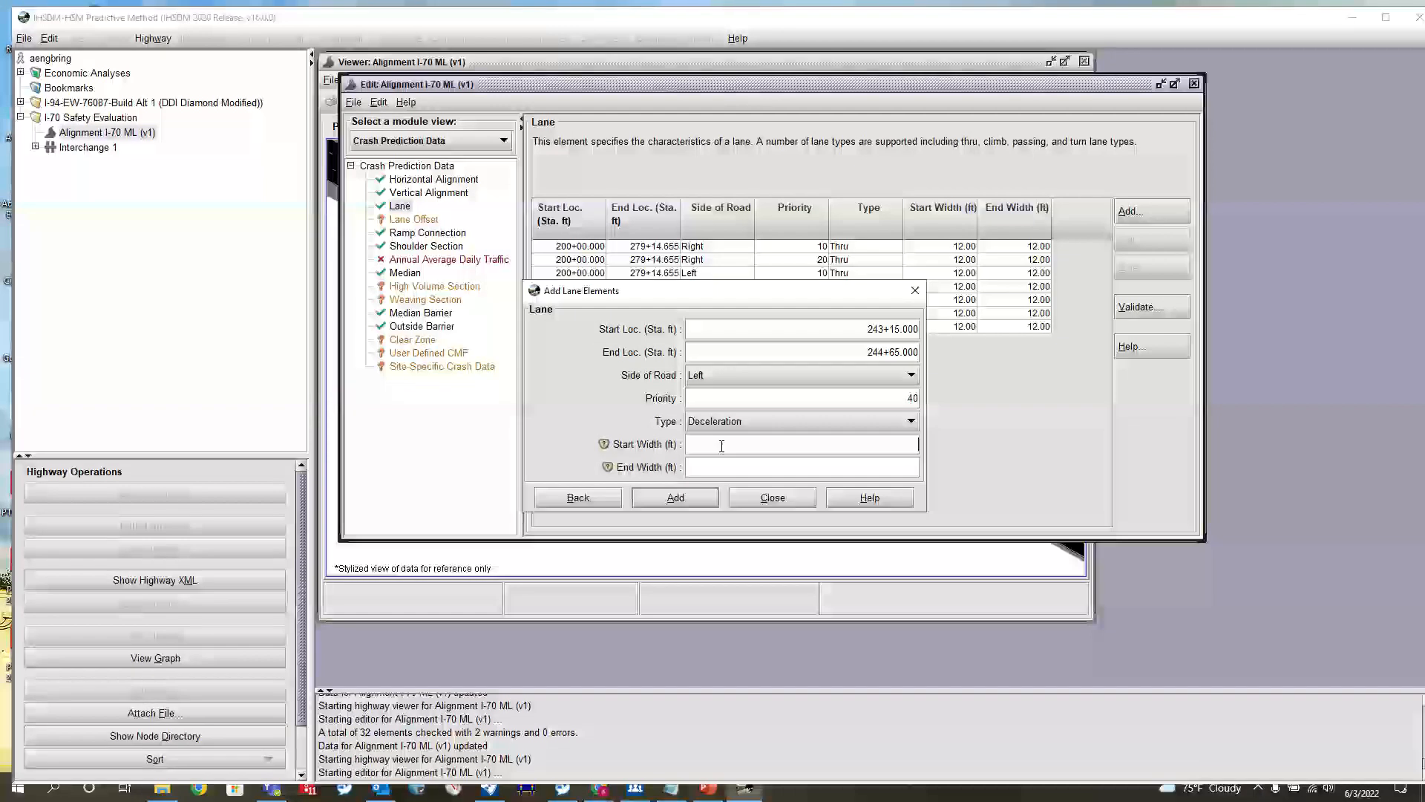
type("1212")
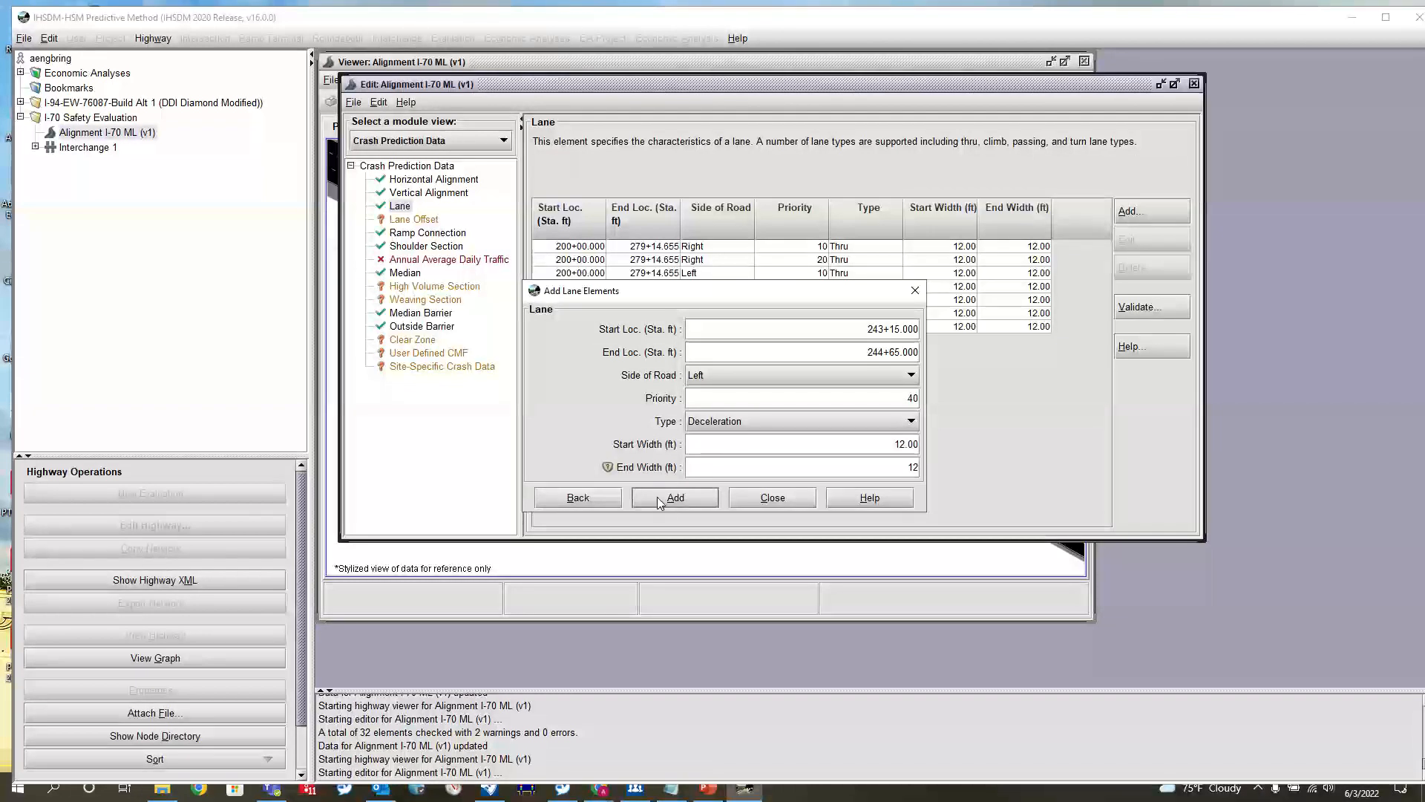
left_click(657, 497)
left_click(770, 498)
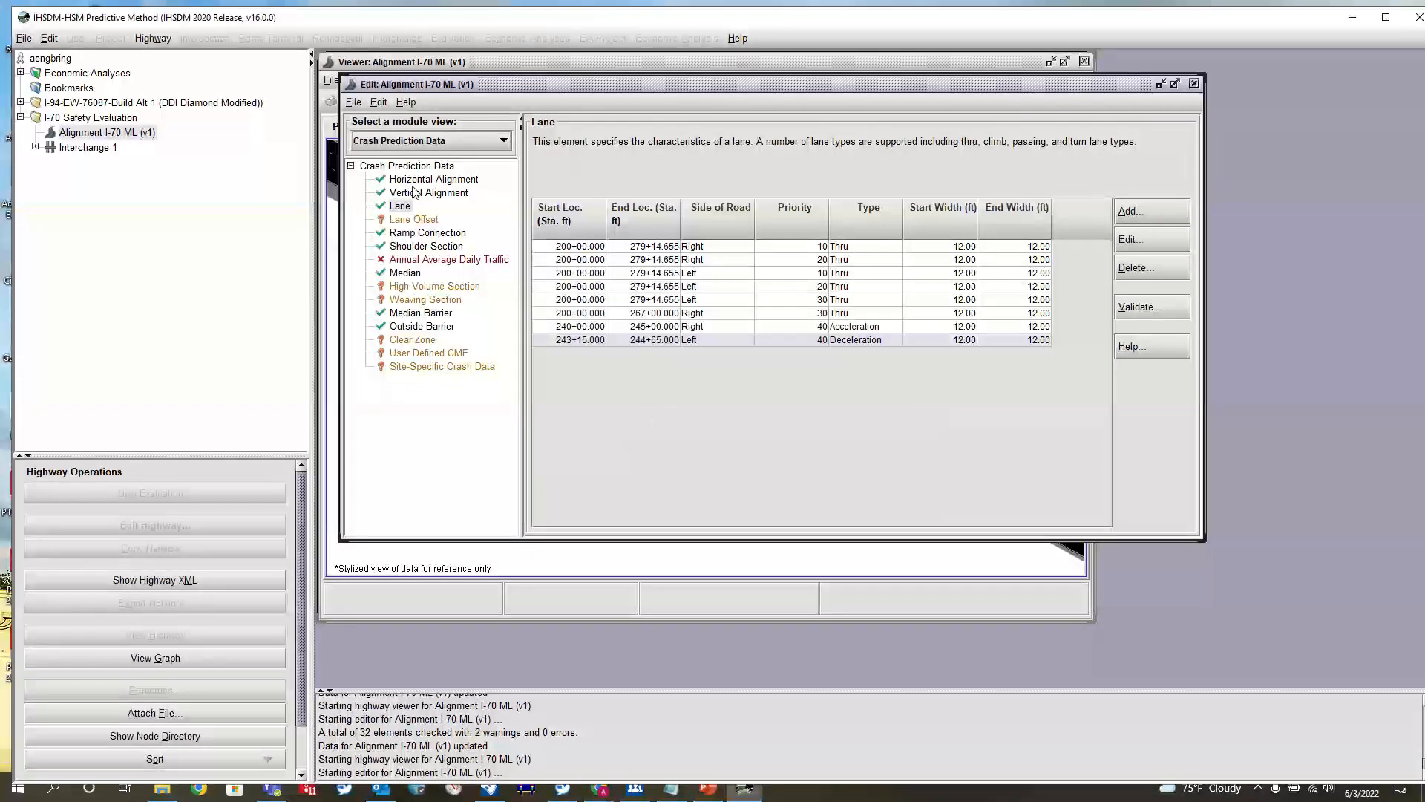
Check the deceleration lane's stations and set the end location of the left outside shoulder section to 243+15
left_click(425, 246)
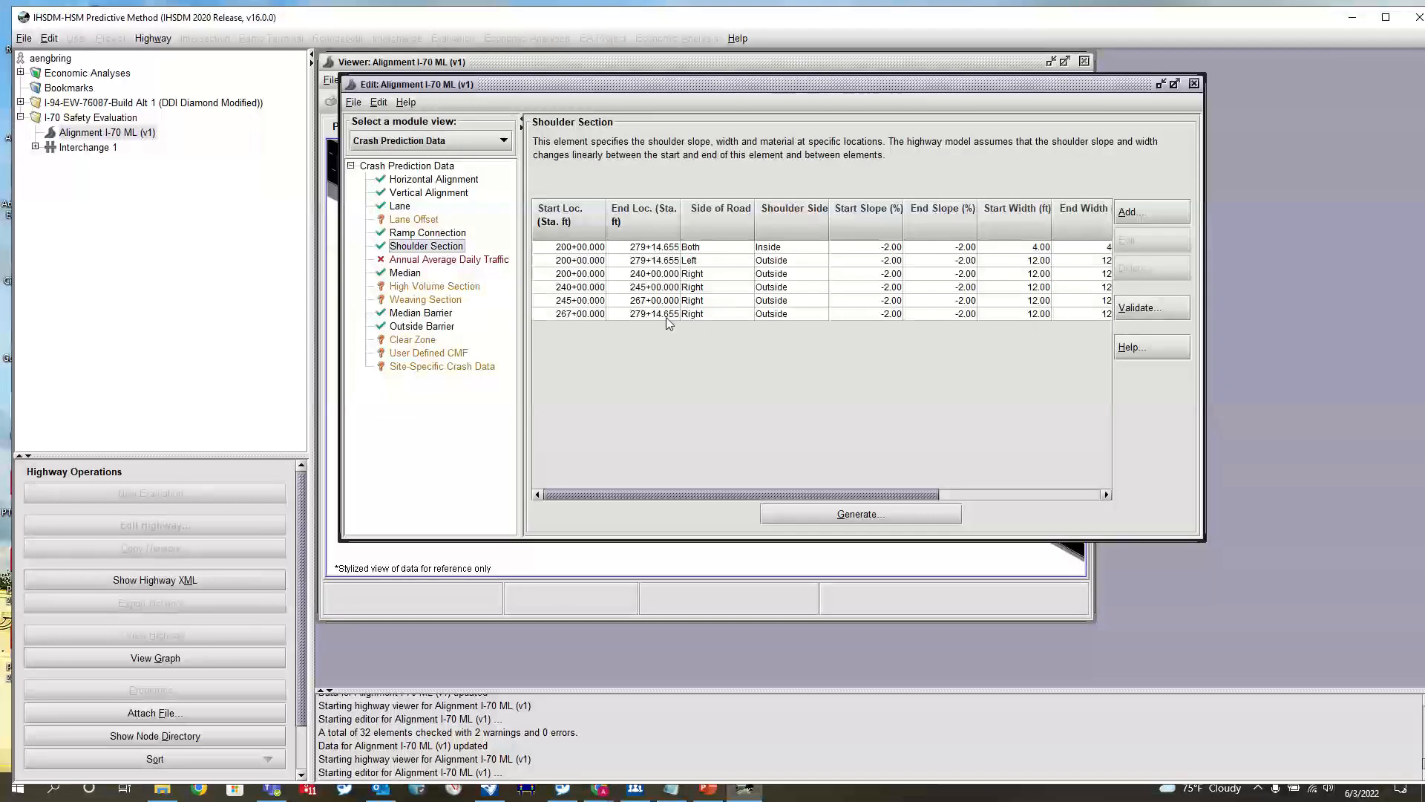
left_click(717, 264)
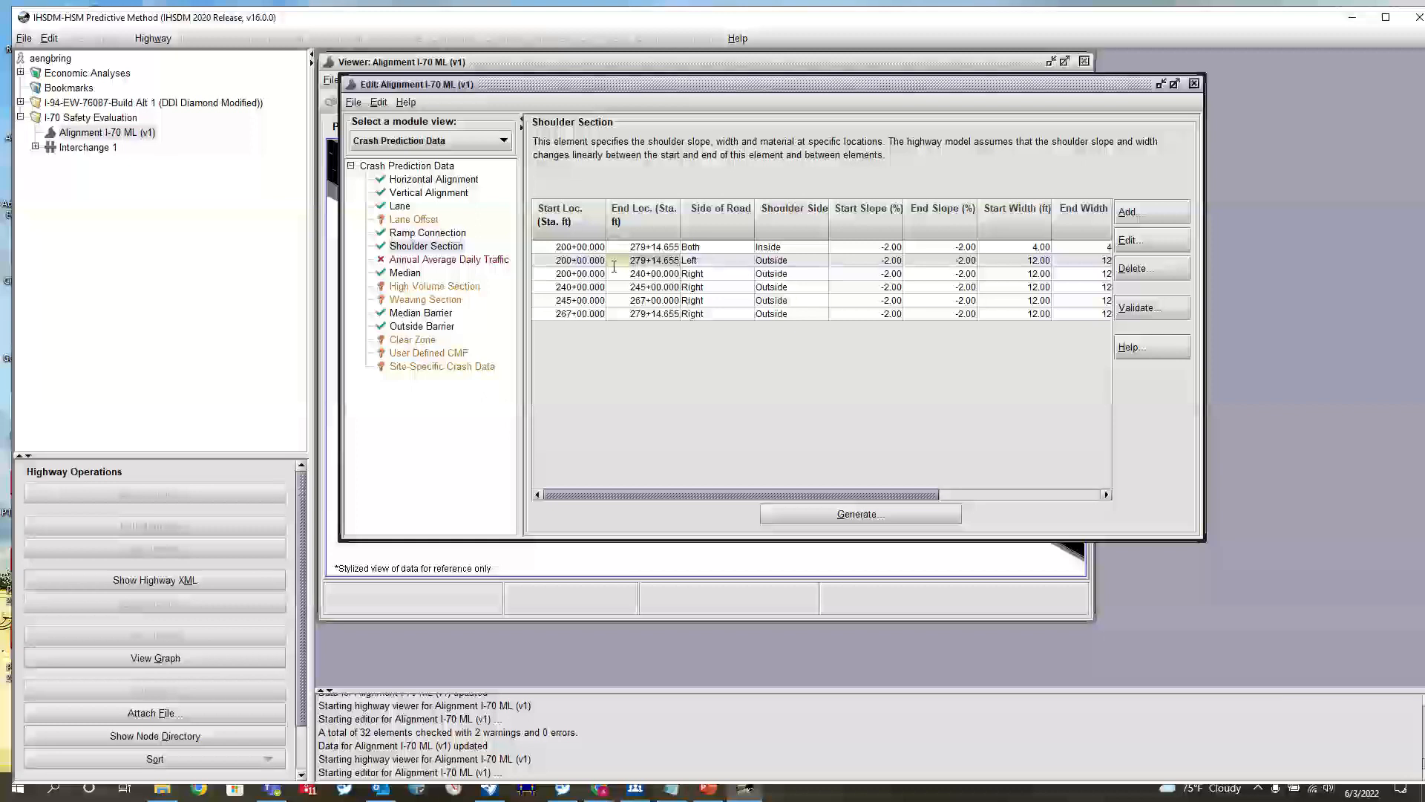
left_click(400, 207)
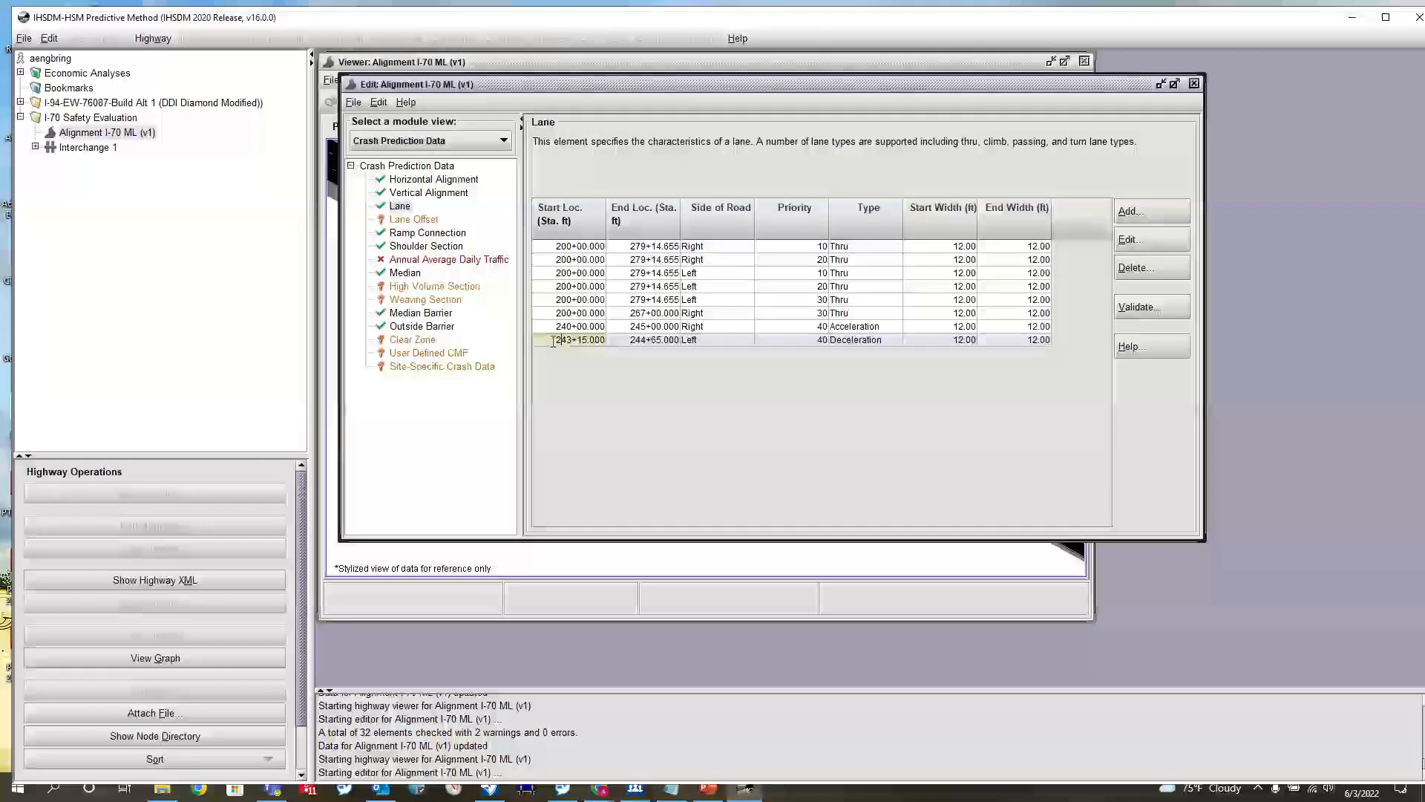
left_click(427, 246)
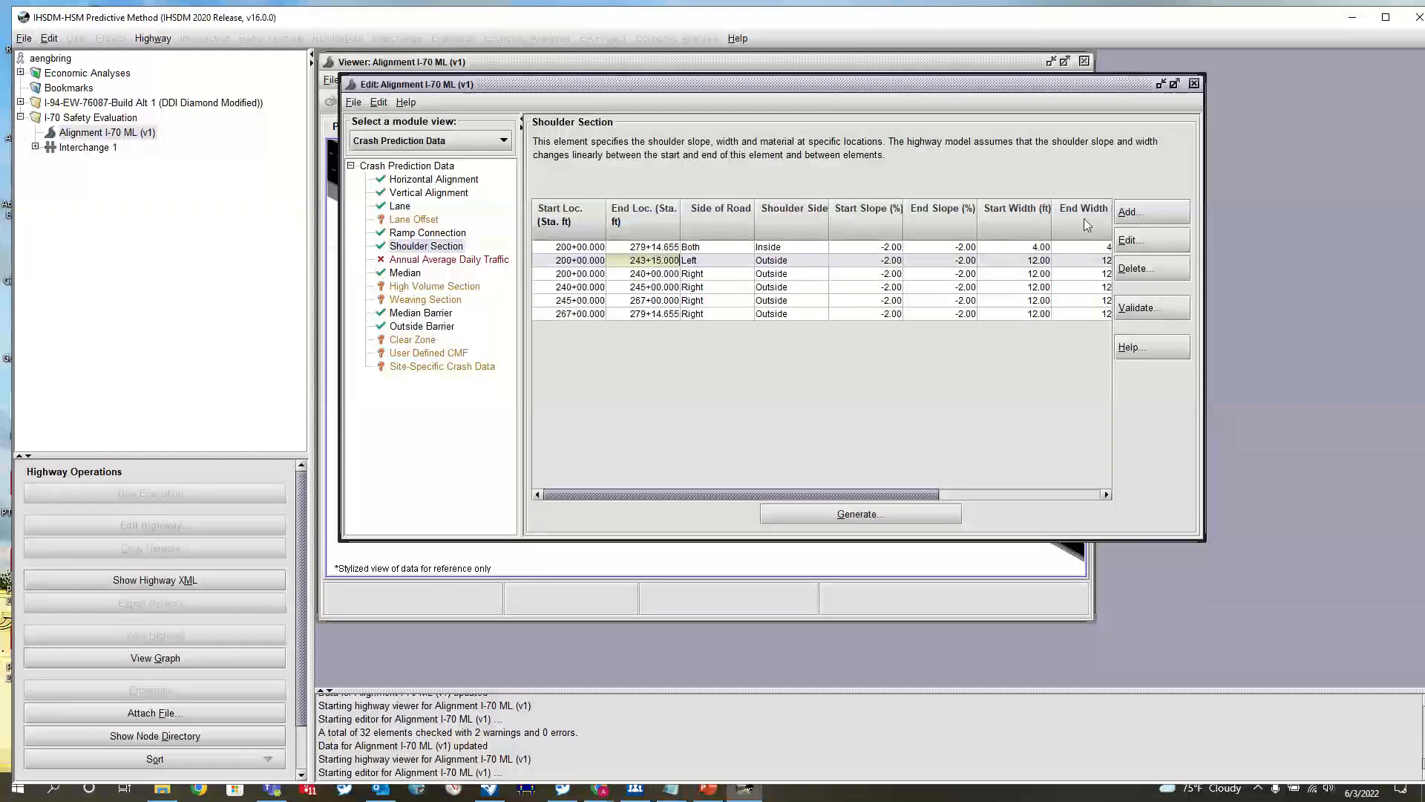
Start a new outside shoulder section from station 243+15 to 244+65 on the Left side of the road
left_click(1135, 213)
type("24315")
key("Tab")
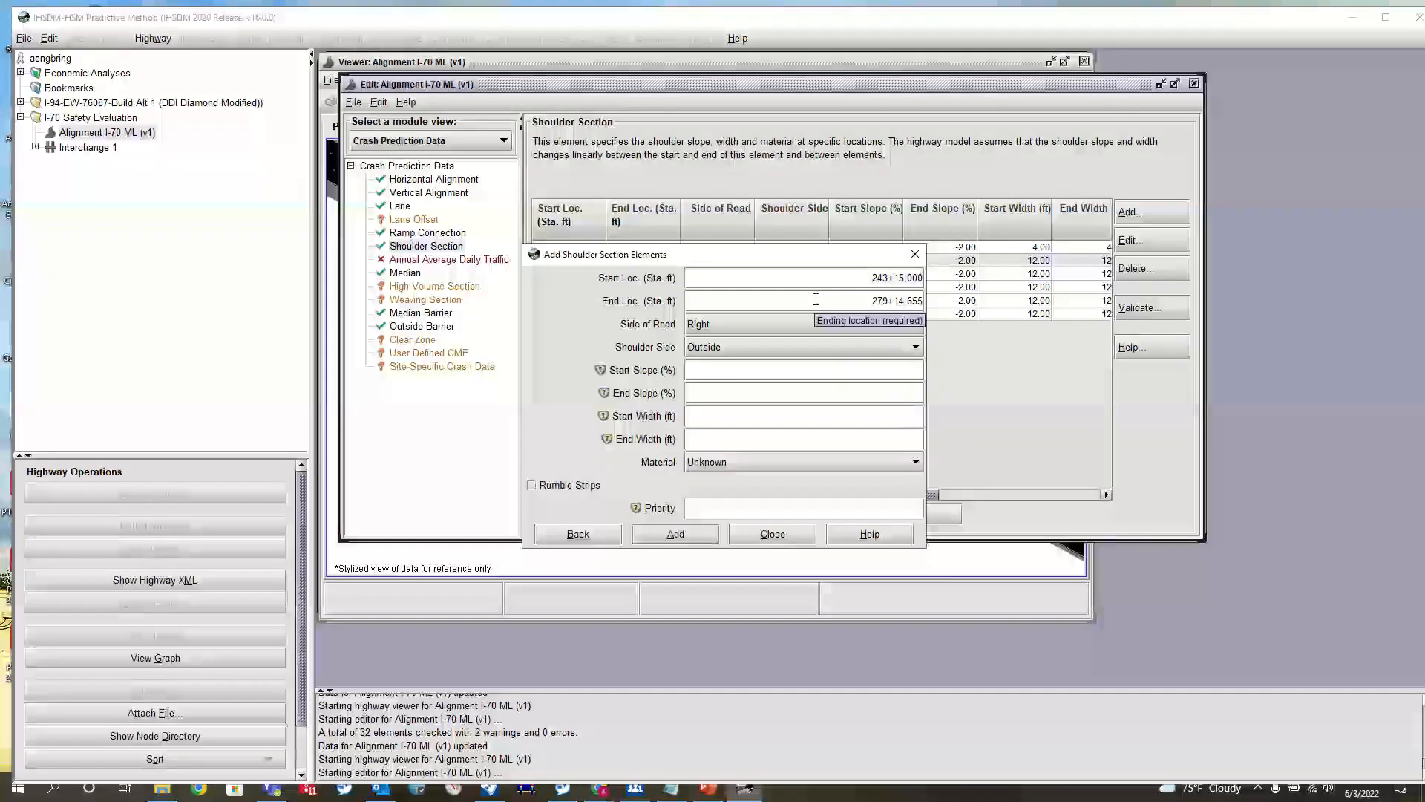
type("244+65")
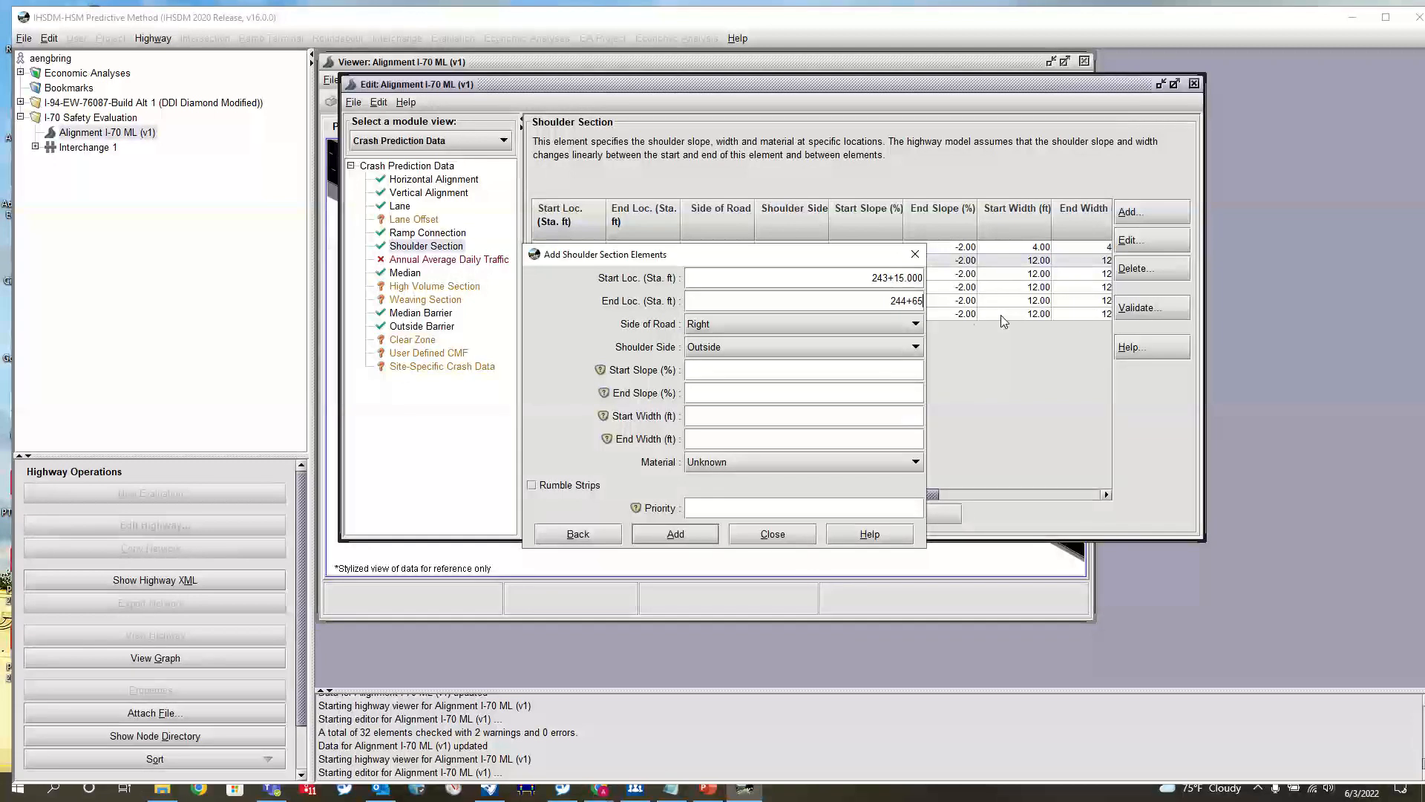
left_click(761, 320)
left_click(742, 354)
left_click(773, 368)
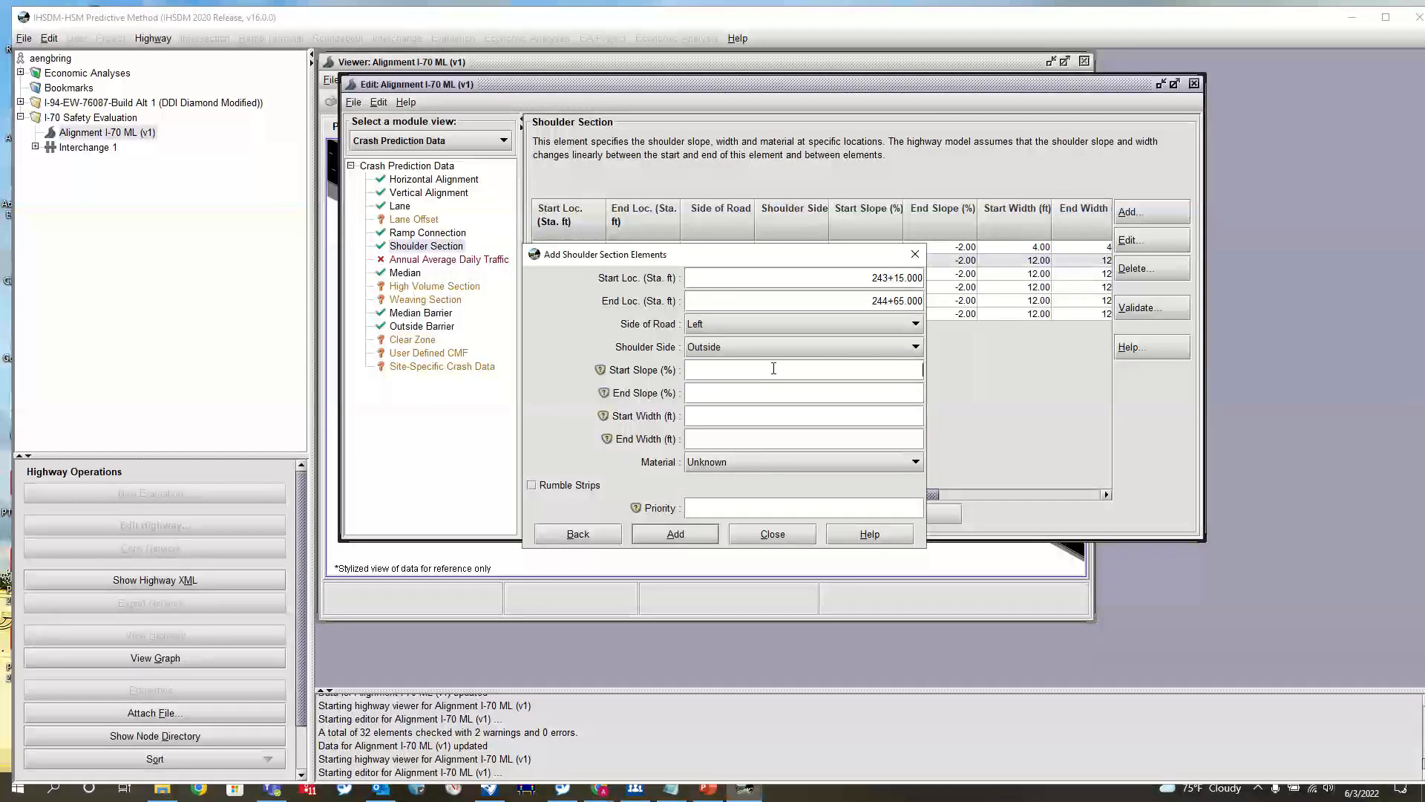
Give the shoulder section -2% slopes, 12 ft start and end widths, Paved material and priority 50, and add it
type("-2")
key("Tab")
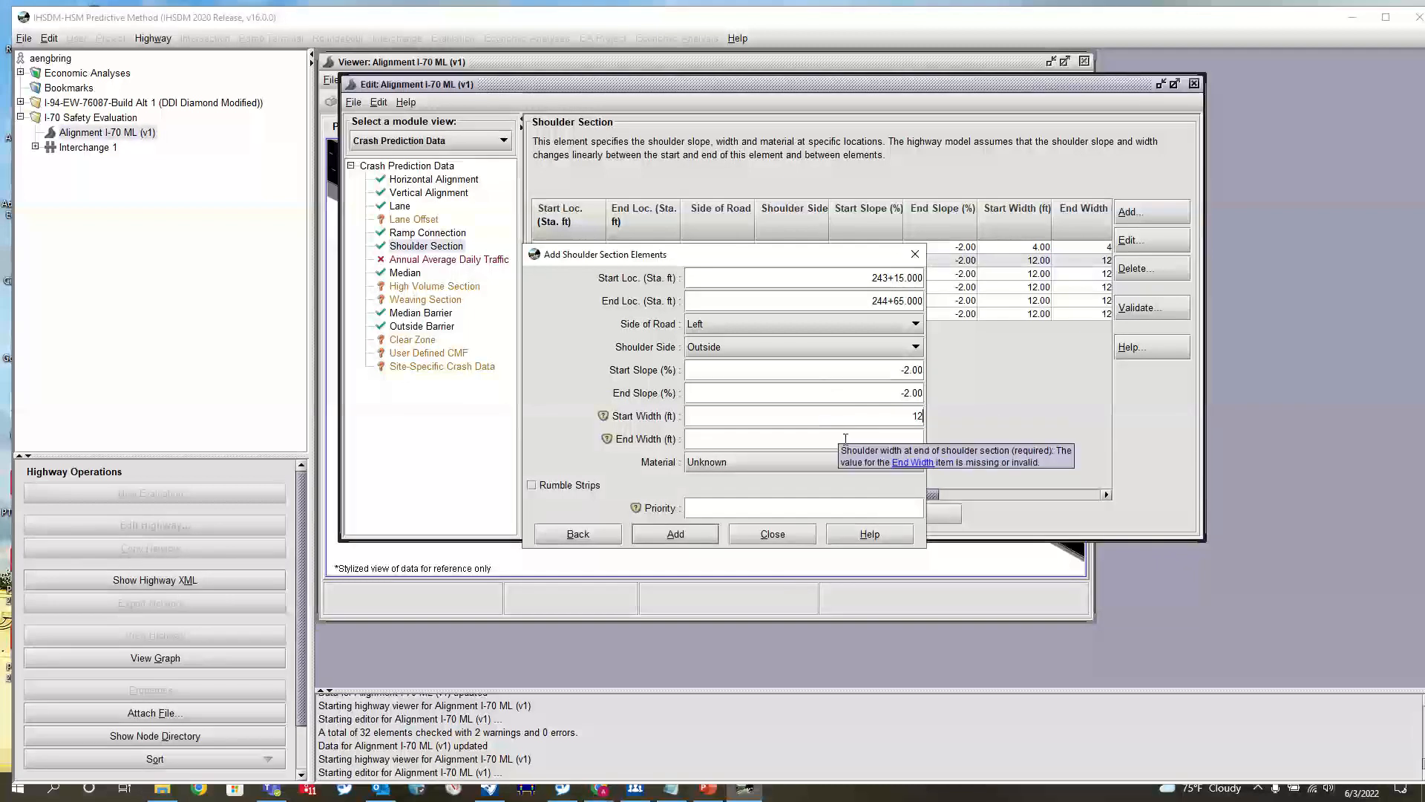
type("12")
key("Tab")
type("12")
left_click(759, 465)
left_click(746, 475)
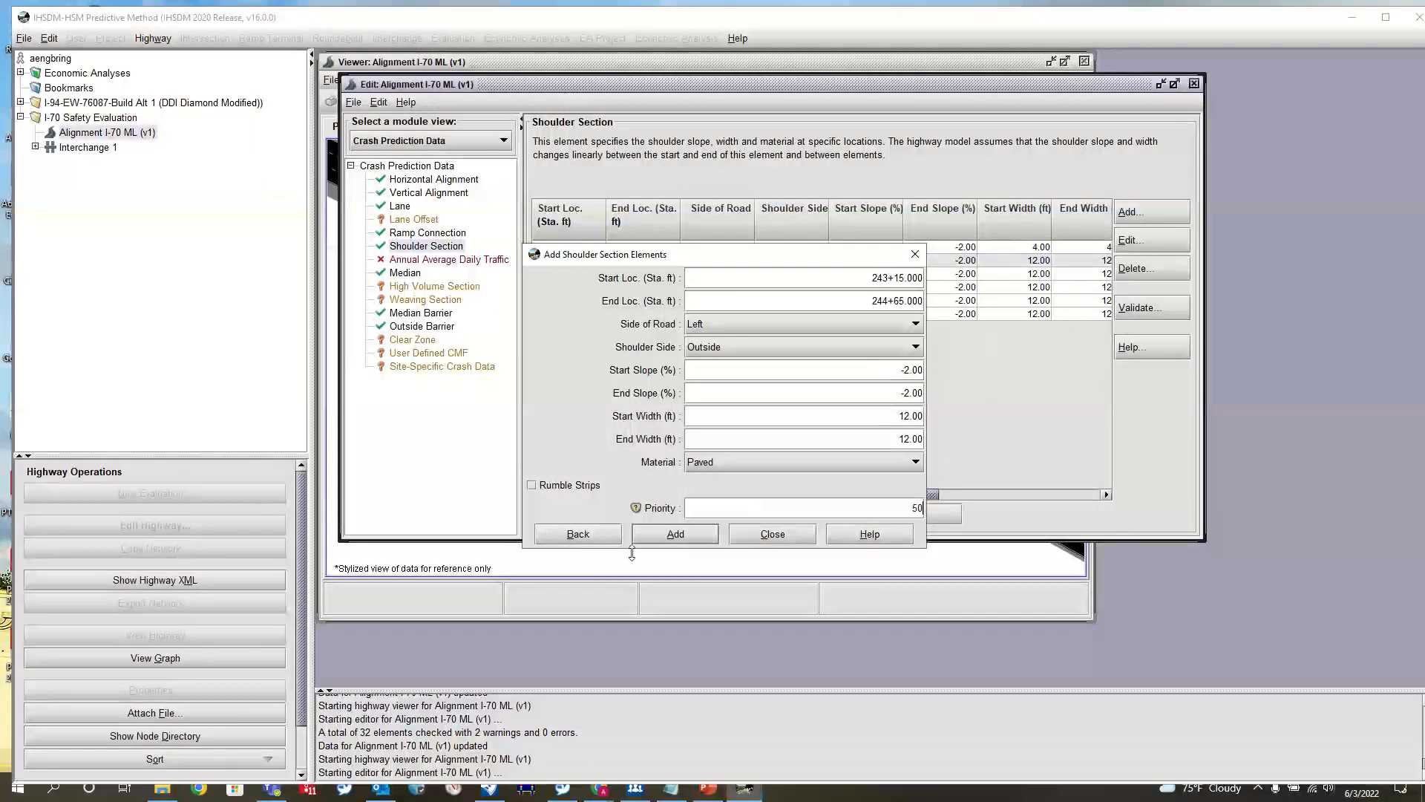
type("50")
left_click(689, 533)
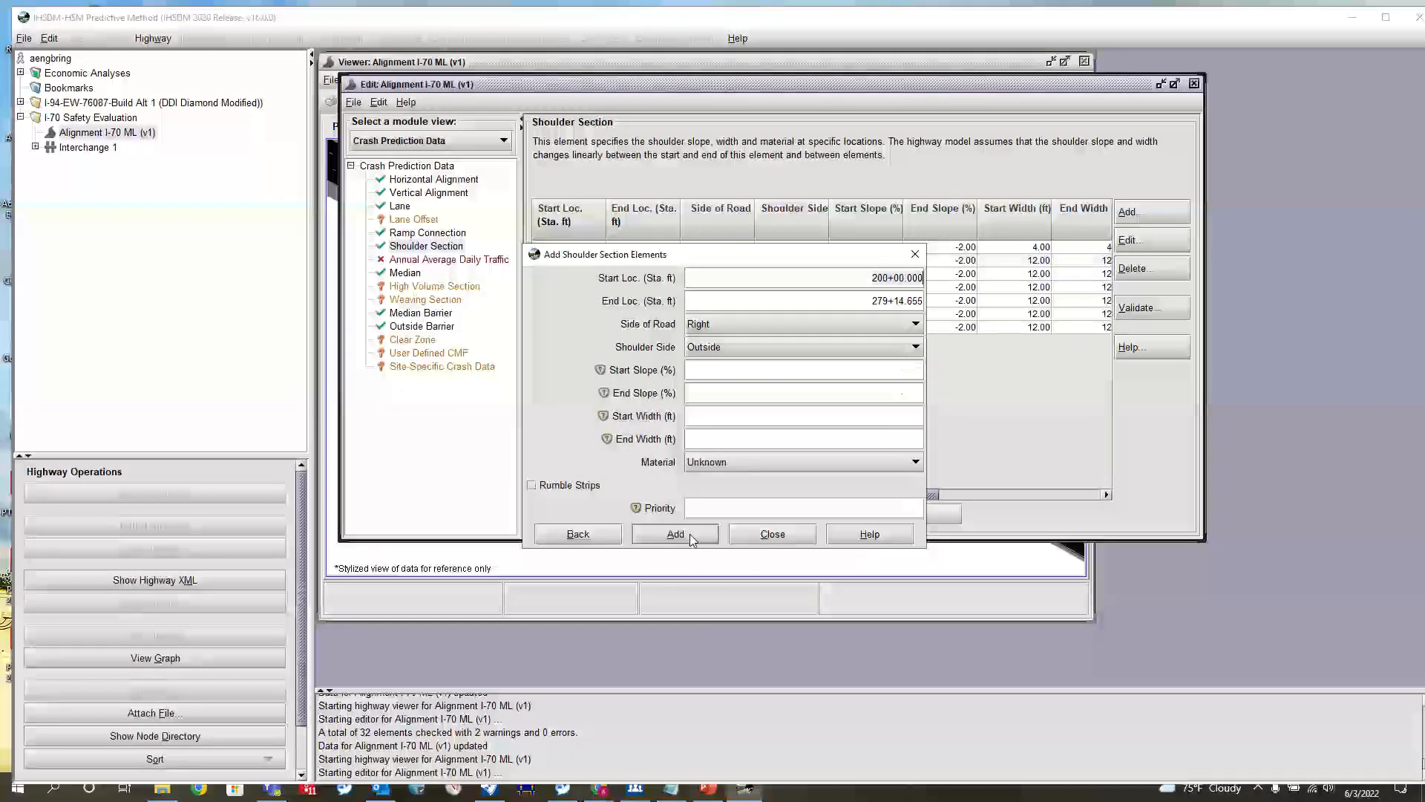
Define a new left-side outside shoulder section starting at station 244+65 with -2% start and end slopes
key("ctrl+a")
type("244+655")
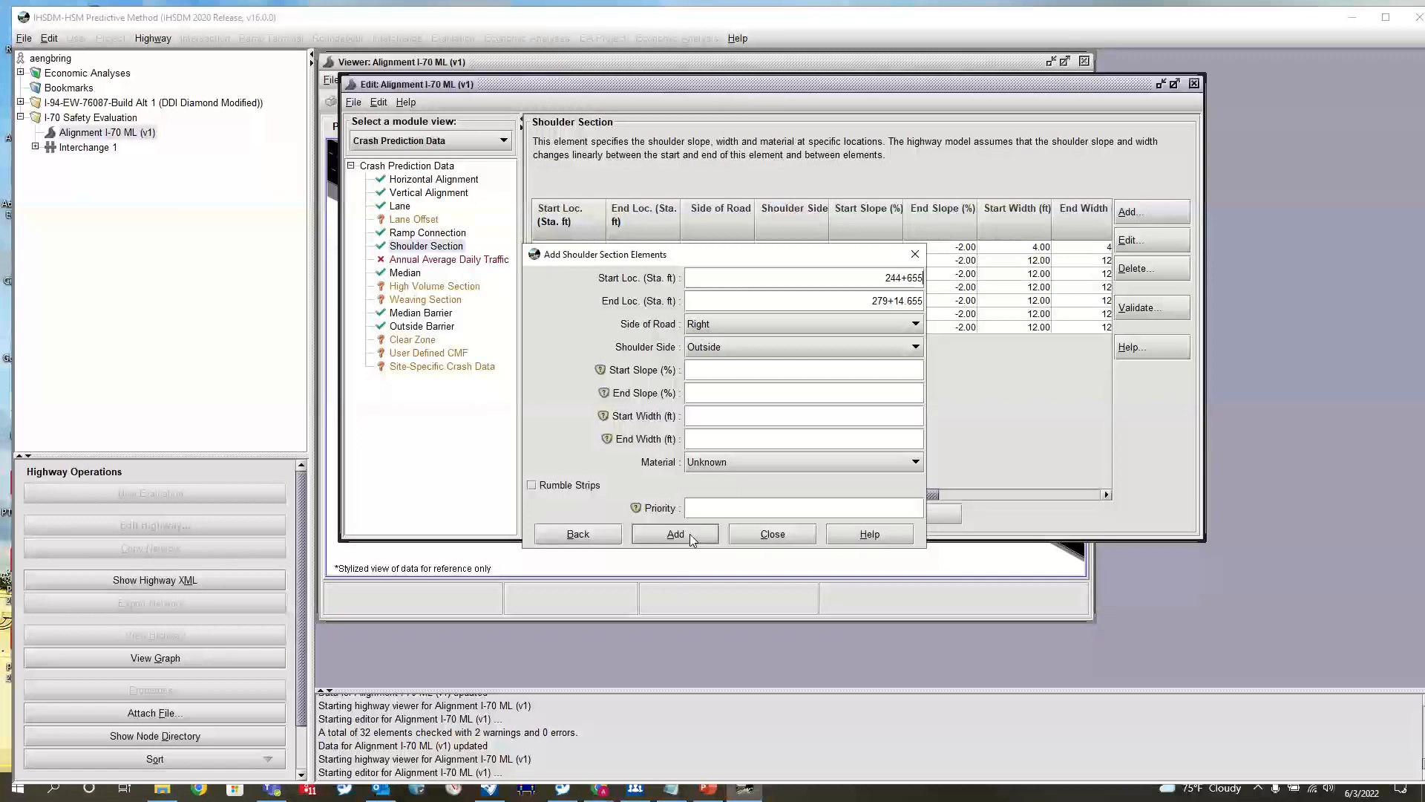
left_click(776, 324)
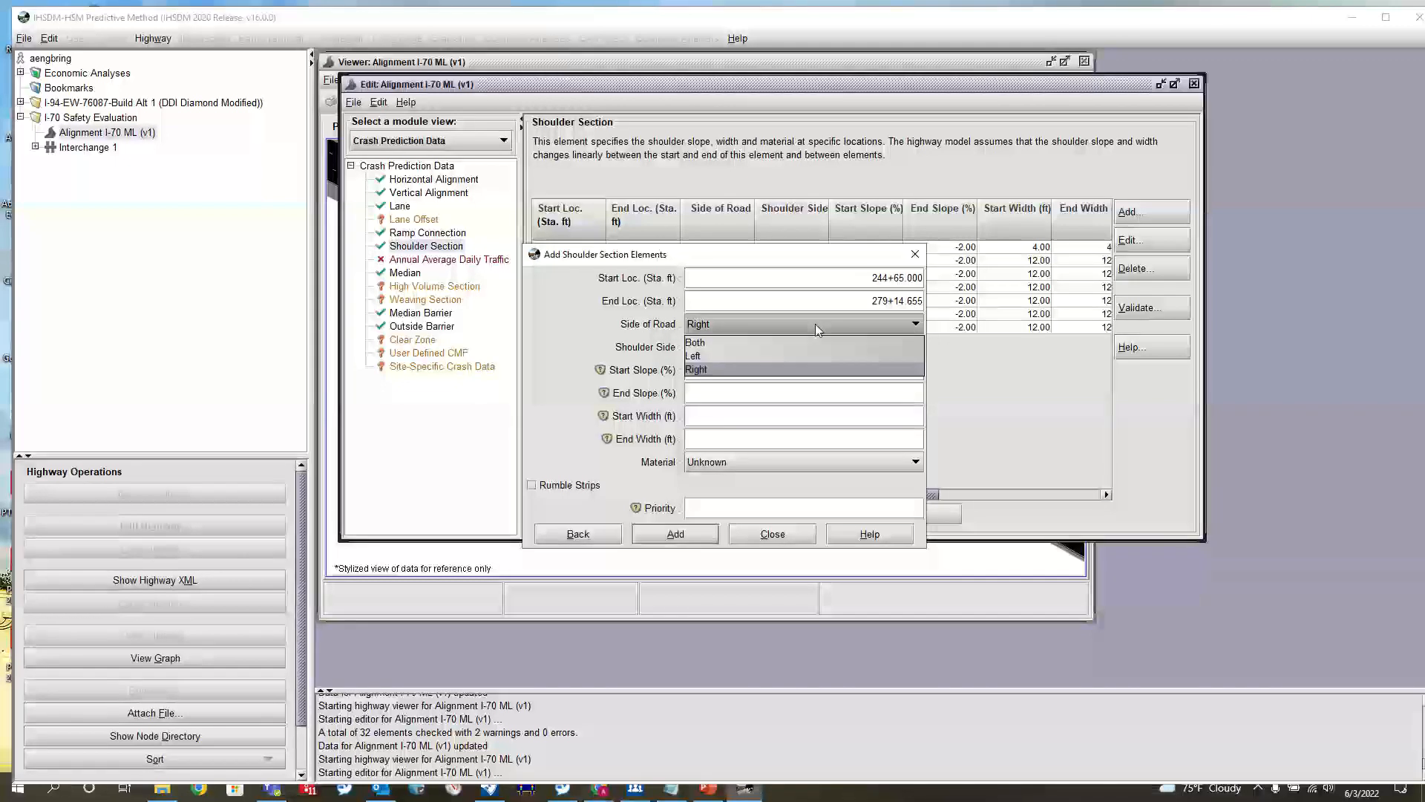
left_click(768, 356)
left_click(814, 370)
type("-2")
left_click(857, 401)
type("-2")
Give the shoulder section 12 ft start and end widths, Paved material and priority 40, add it and close the dialog
left_click(856, 416)
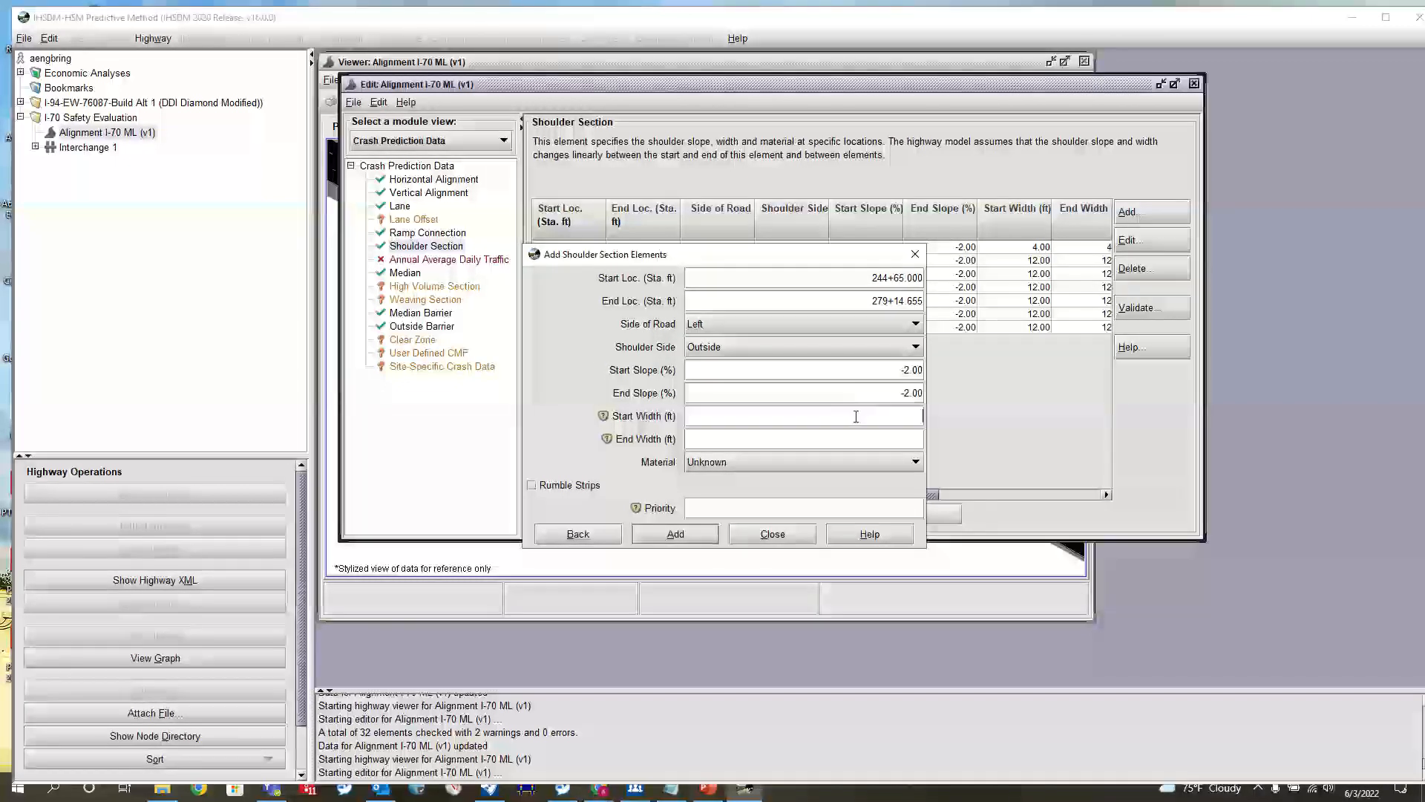
type("12")
left_click(852, 438)
type("152")
left_click(854, 459)
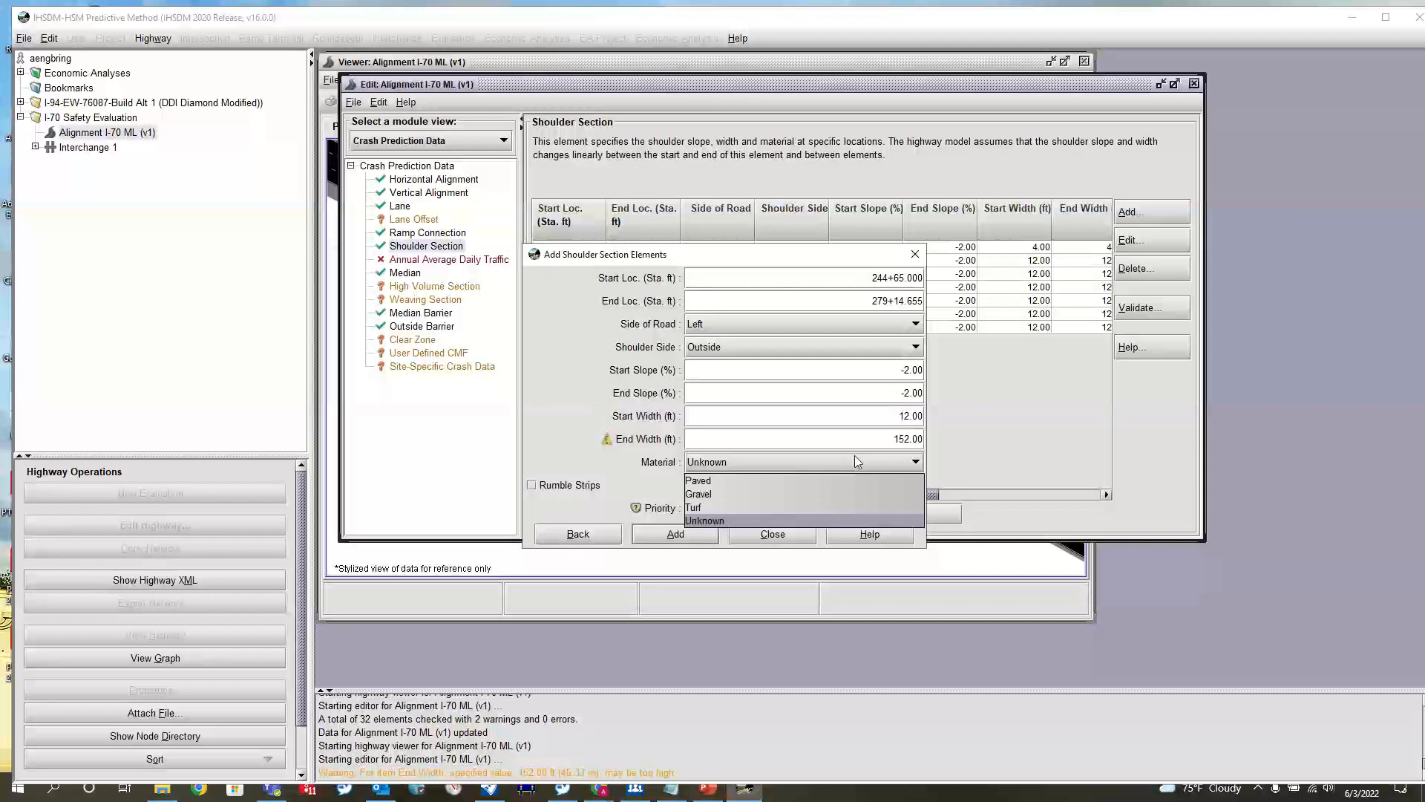
left_click_drag(887, 440, 954, 443)
type("12")
left_click(780, 462)
left_click(714, 481)
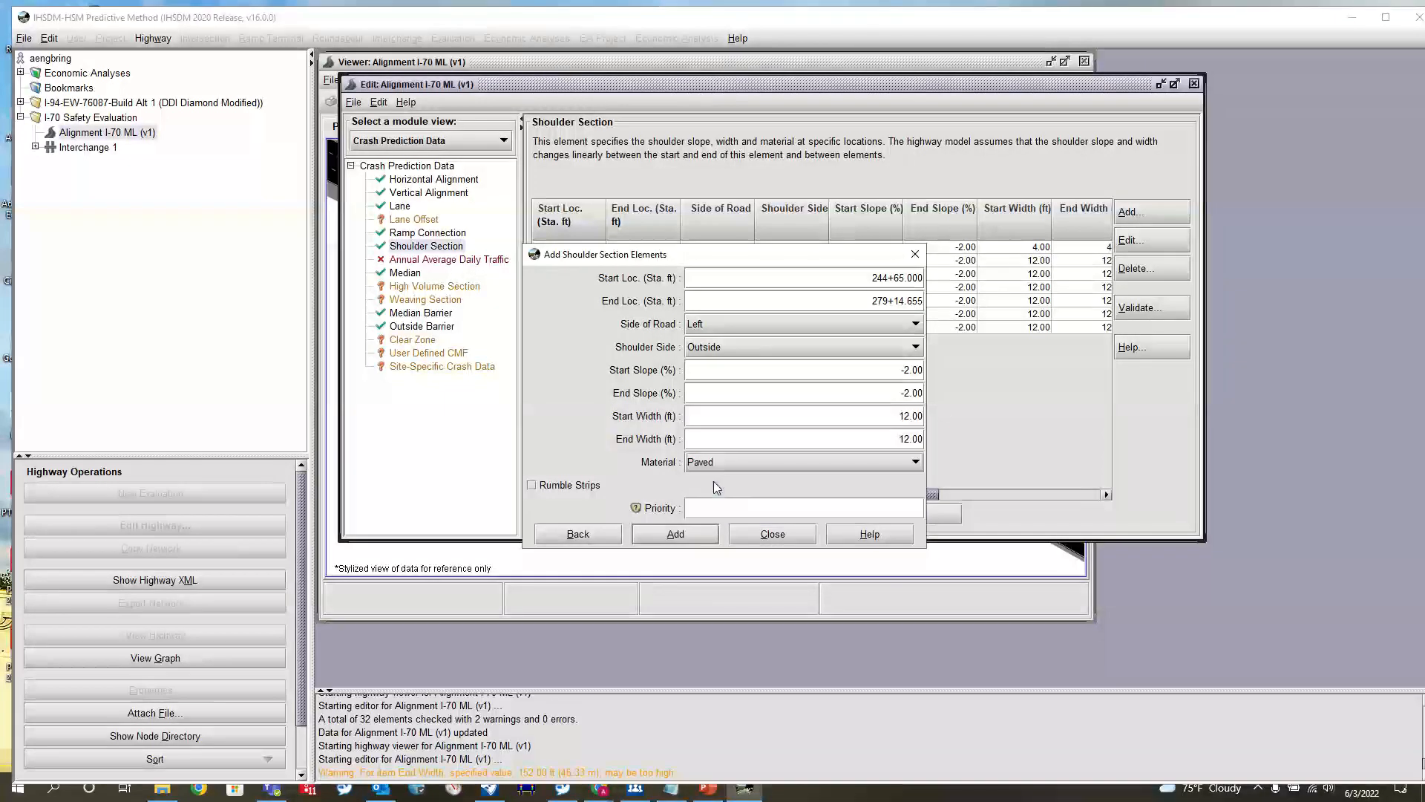
left_click(675, 534)
left_click(773, 534)
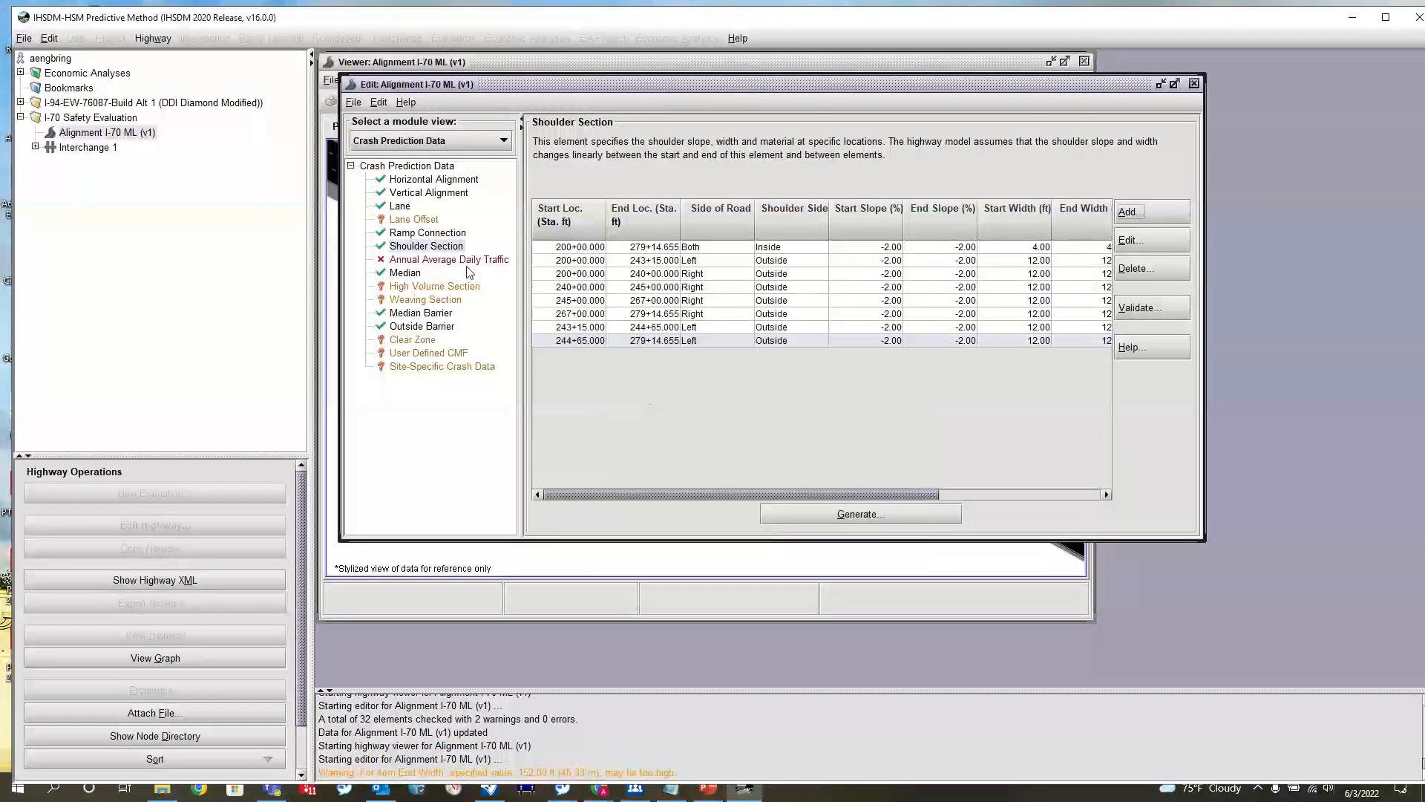
Set the gore-taper length of the EB Off Ramp's connection to 0 ft
left_click(427, 233)
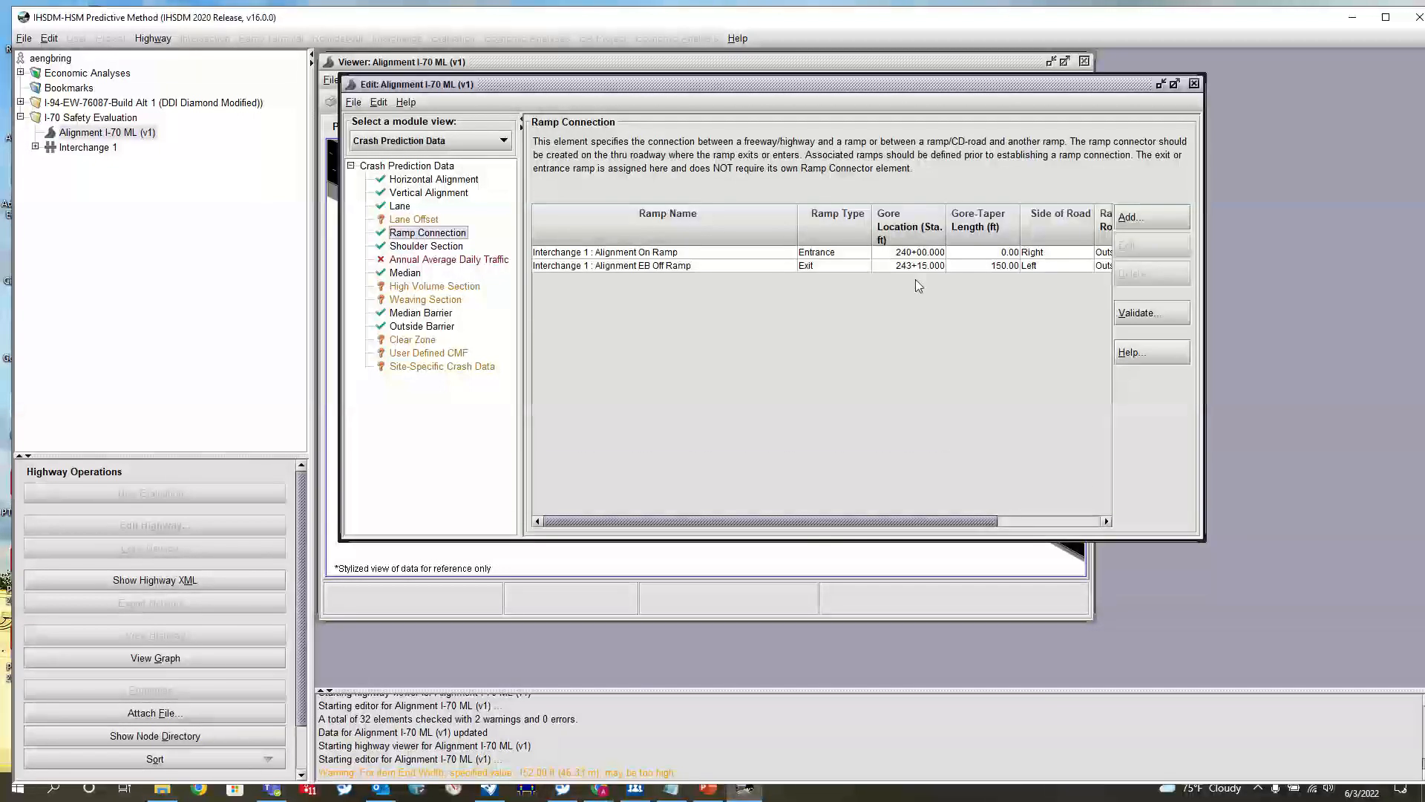
left_click(817, 269)
scroll(898, 273, "right", 2)
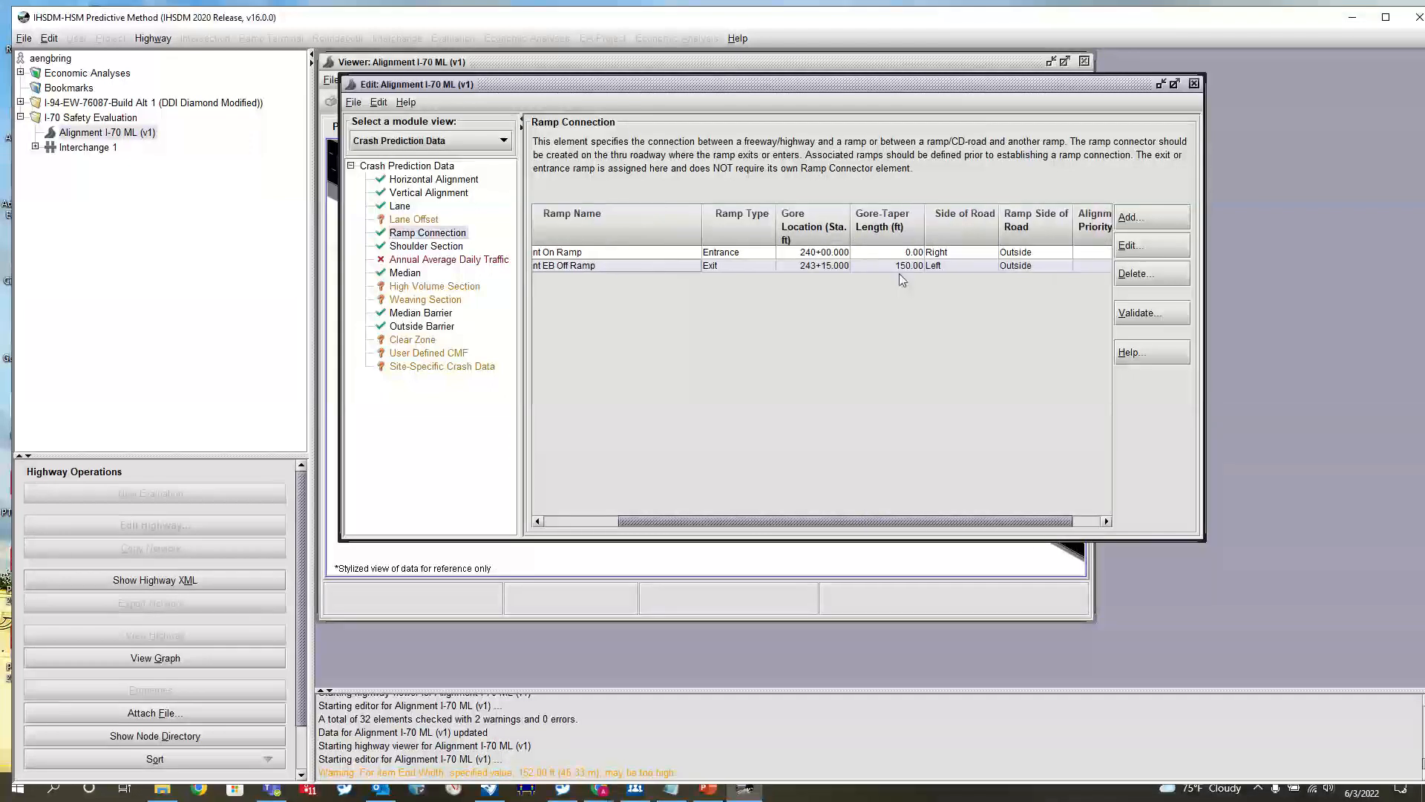
left_click(892, 269)
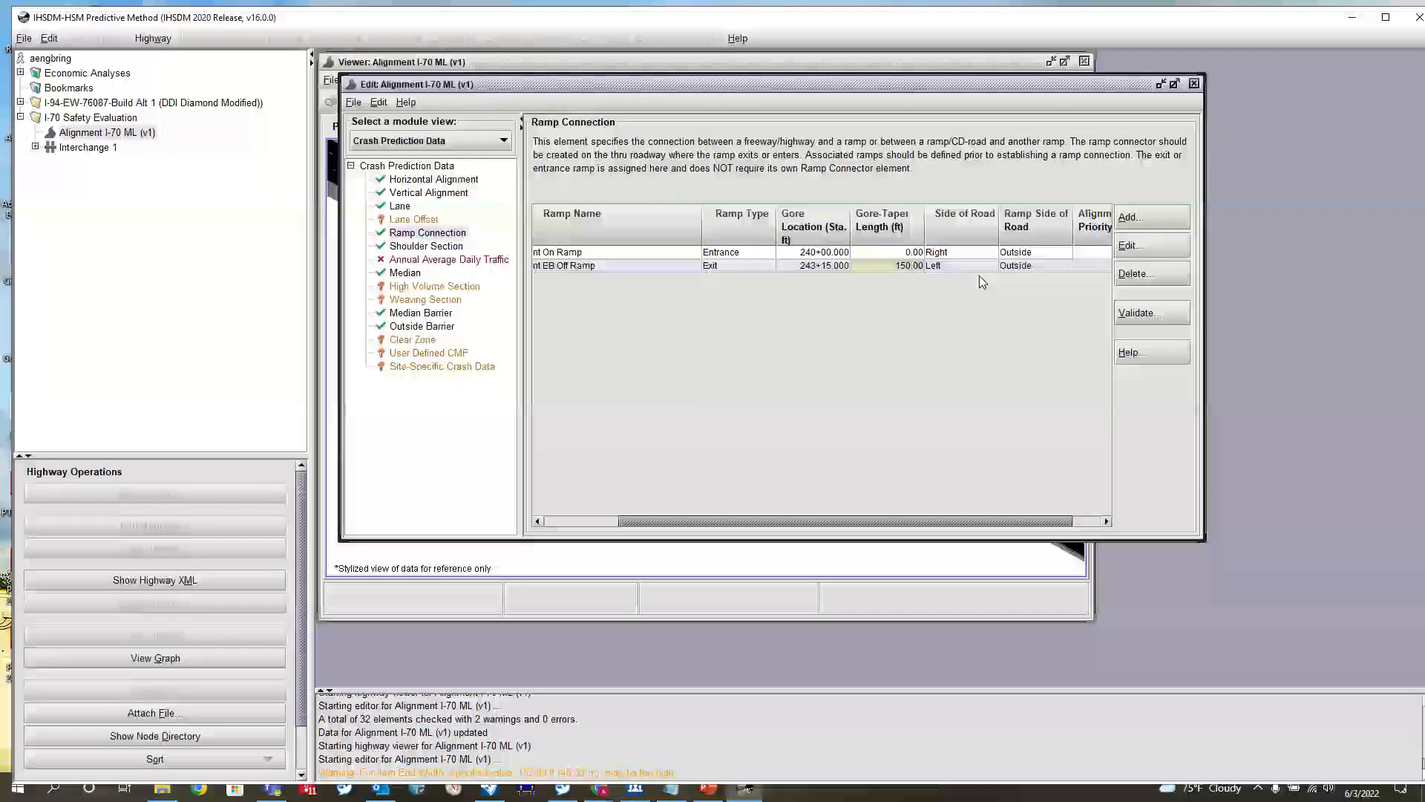
key("BackSpace")
key("BackSpace")
key("BackSpace")
key("BackSpace")
key("BackSpace")
key("BackSpace")
type("0")
key("Return")
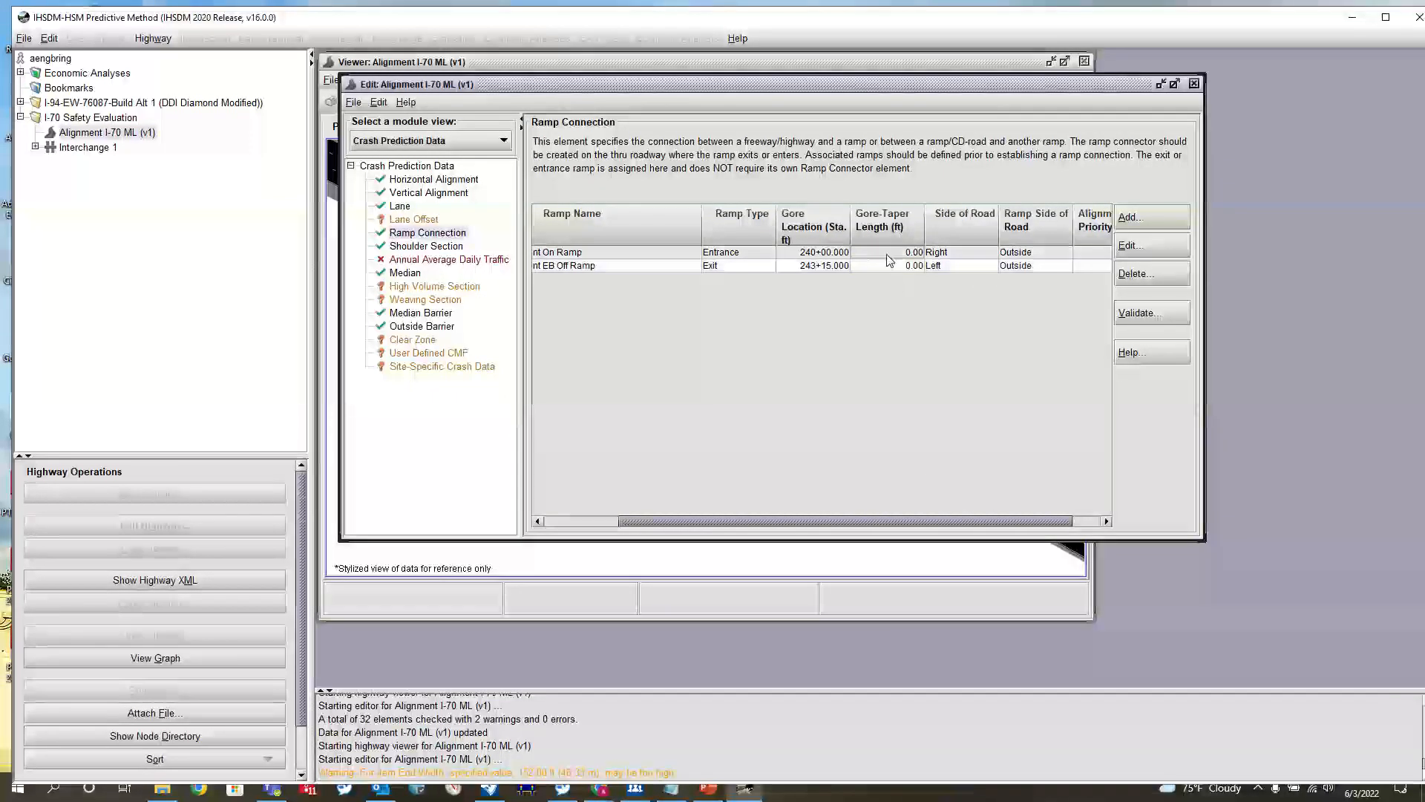
Set the EB Off Ramp connection's alignment priority to 40
left_click_drag(981, 525, 1009, 525)
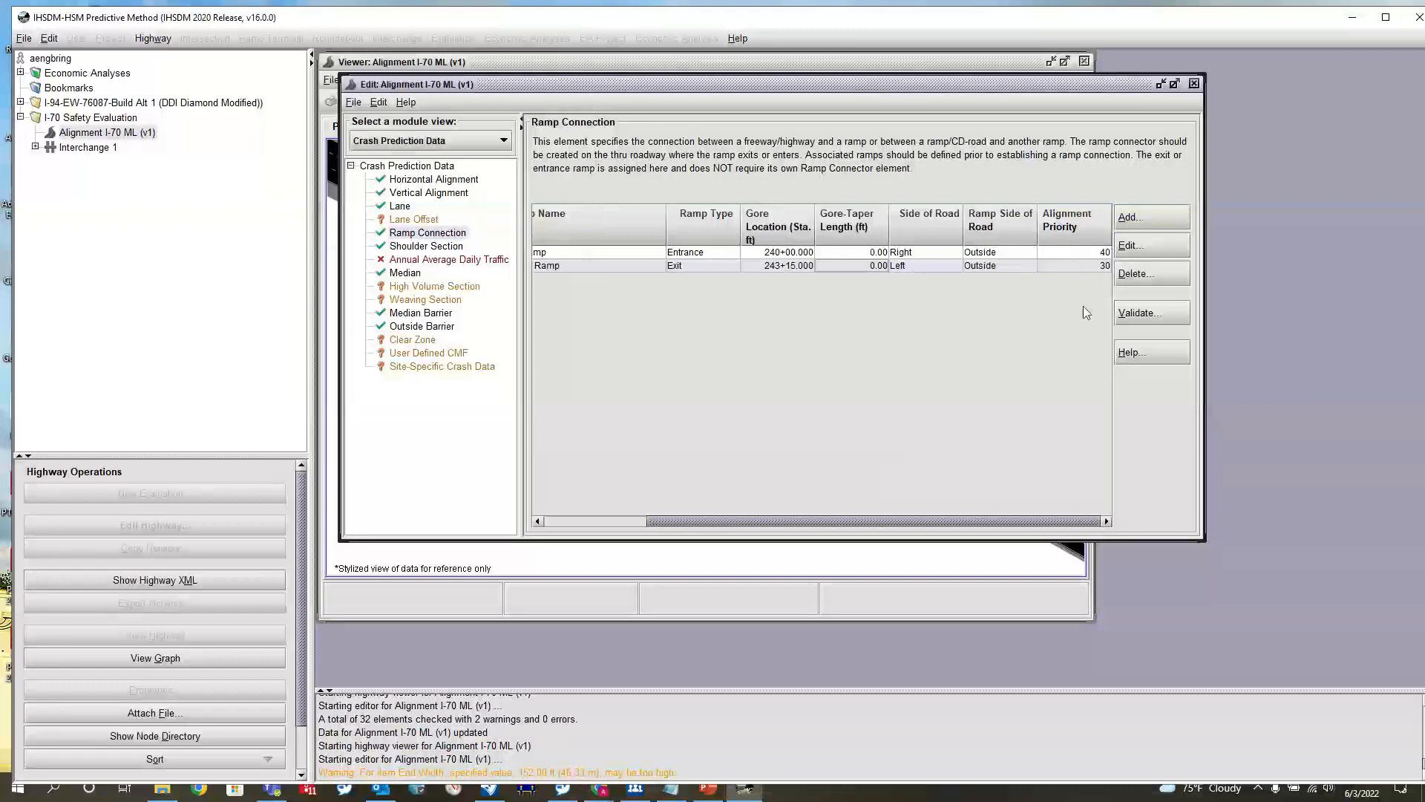
left_click_drag(1093, 268, 1119, 268)
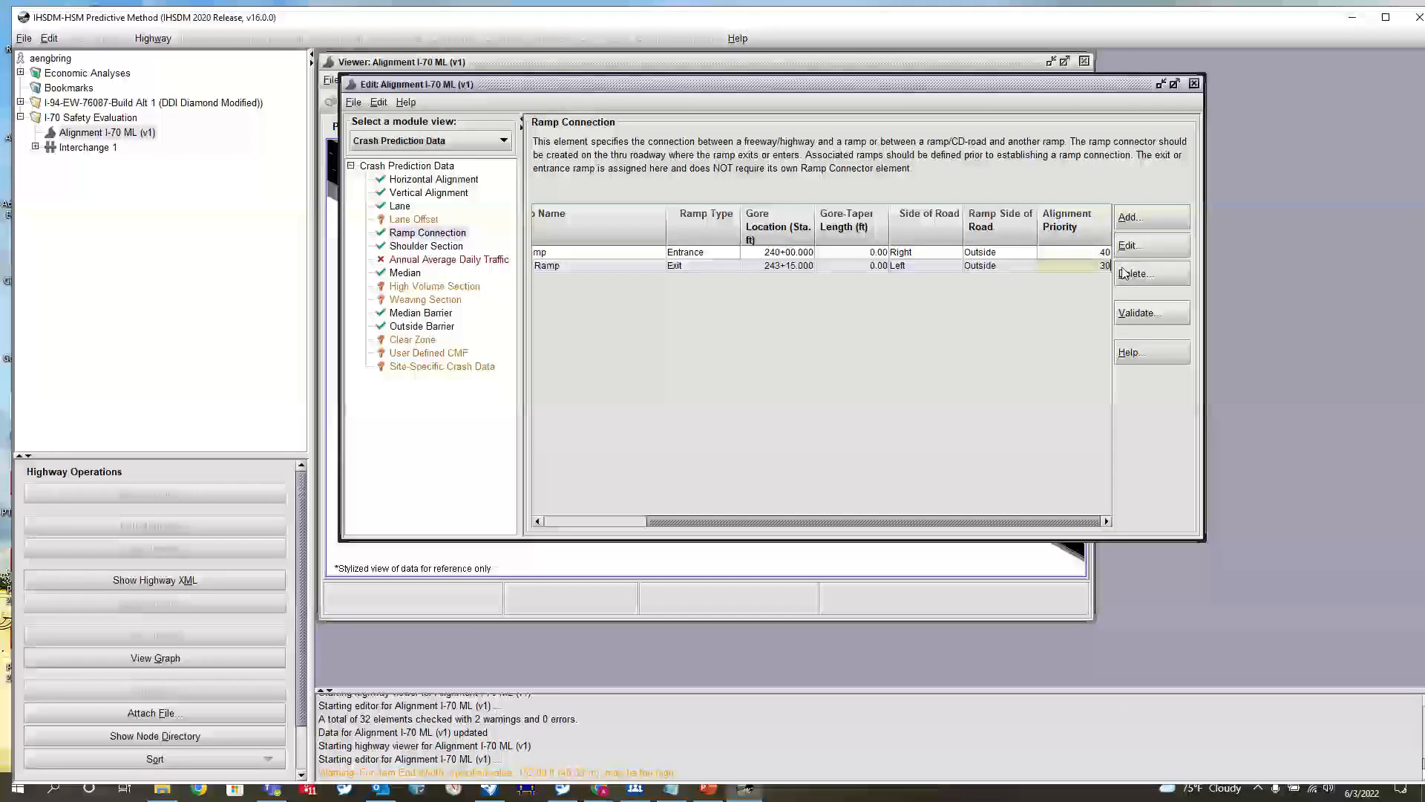
type("40")
left_click(1072, 252)
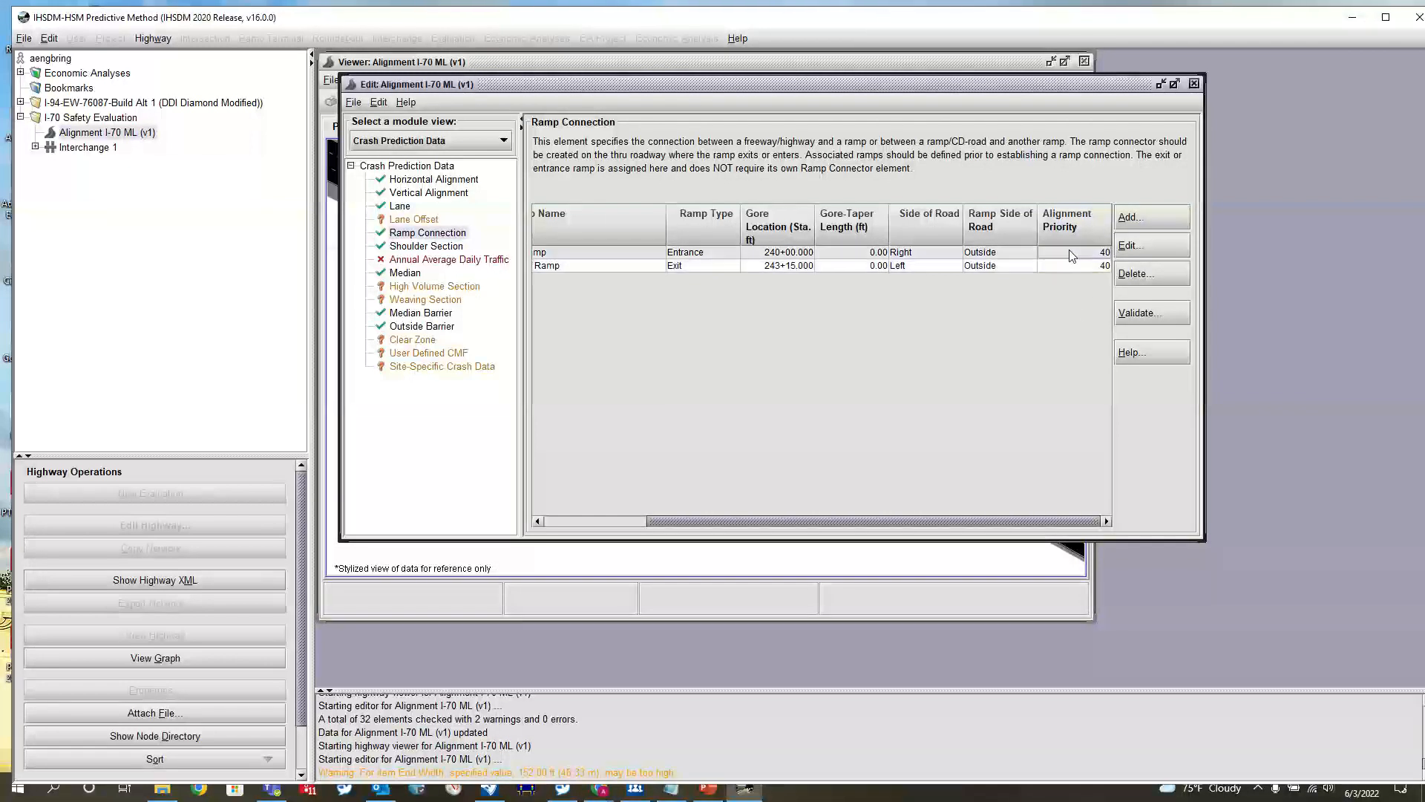
Save the I-70 ML alignment edits and close its editor and viewer windows
left_click(353, 102)
left_click(393, 135)
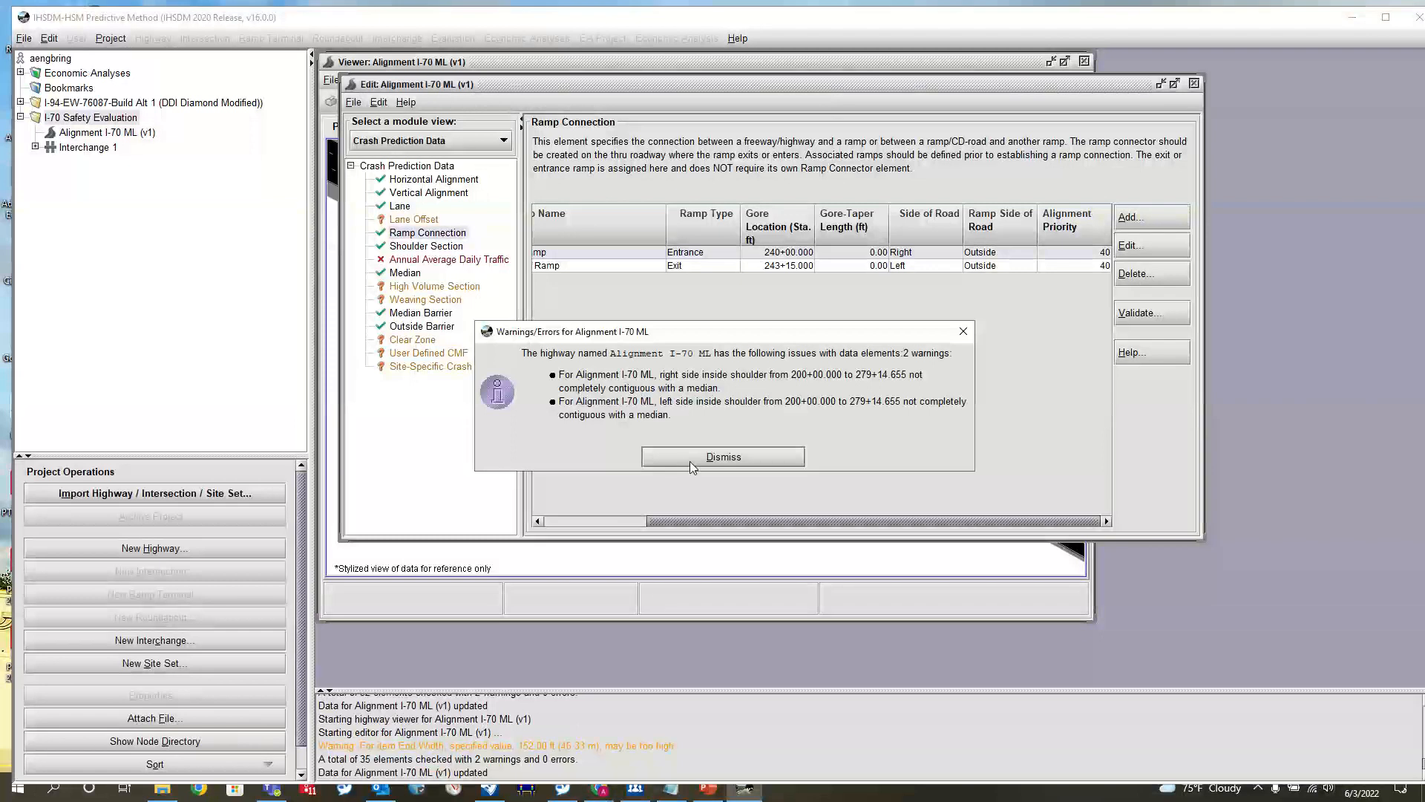
left_click(688, 456)
left_click(1194, 83)
left_click(1085, 61)
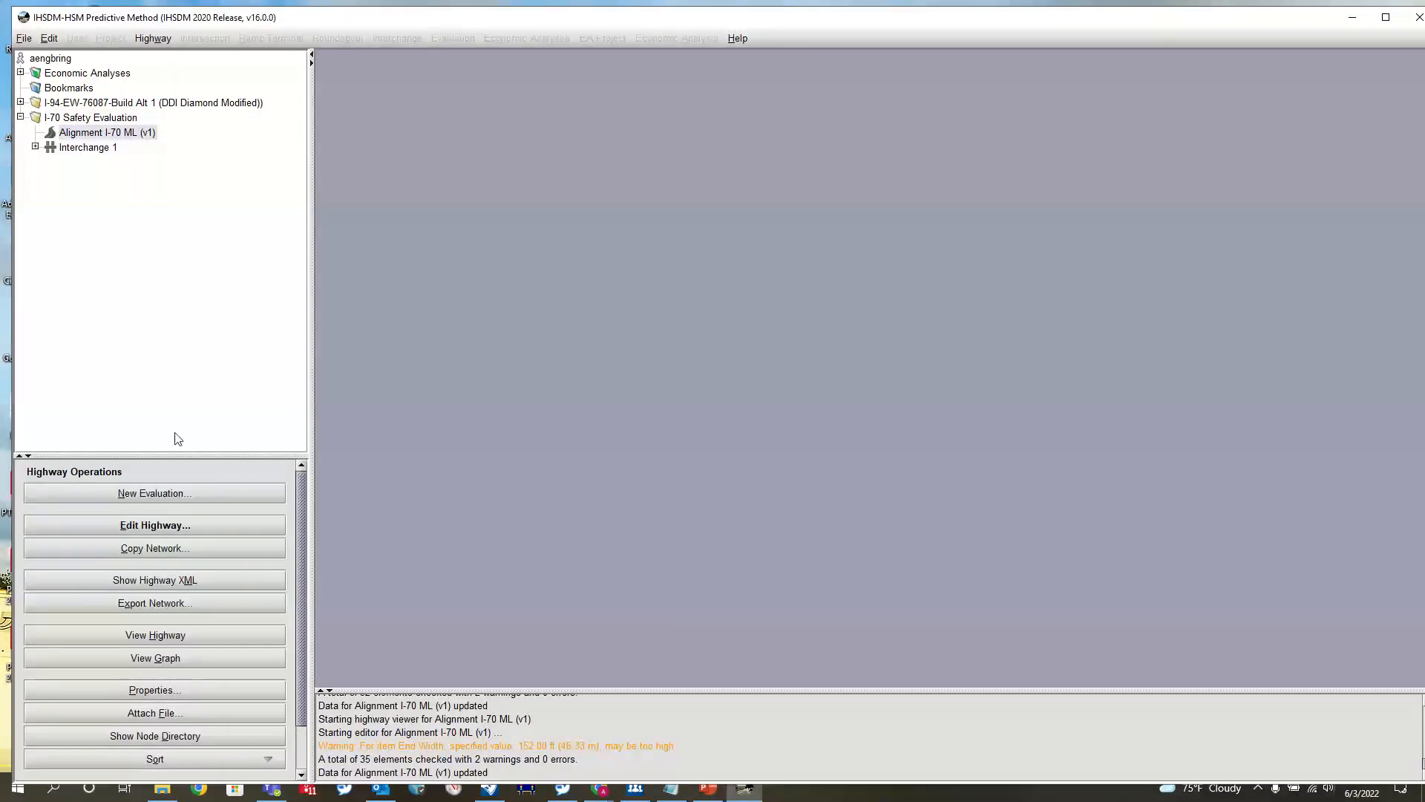
Open the I-70 ML plan view and examine the EB exit's deceleration lane, shoulder widening and ramp connection
left_click(144, 638)
scroll(703, 321, "up", 5)
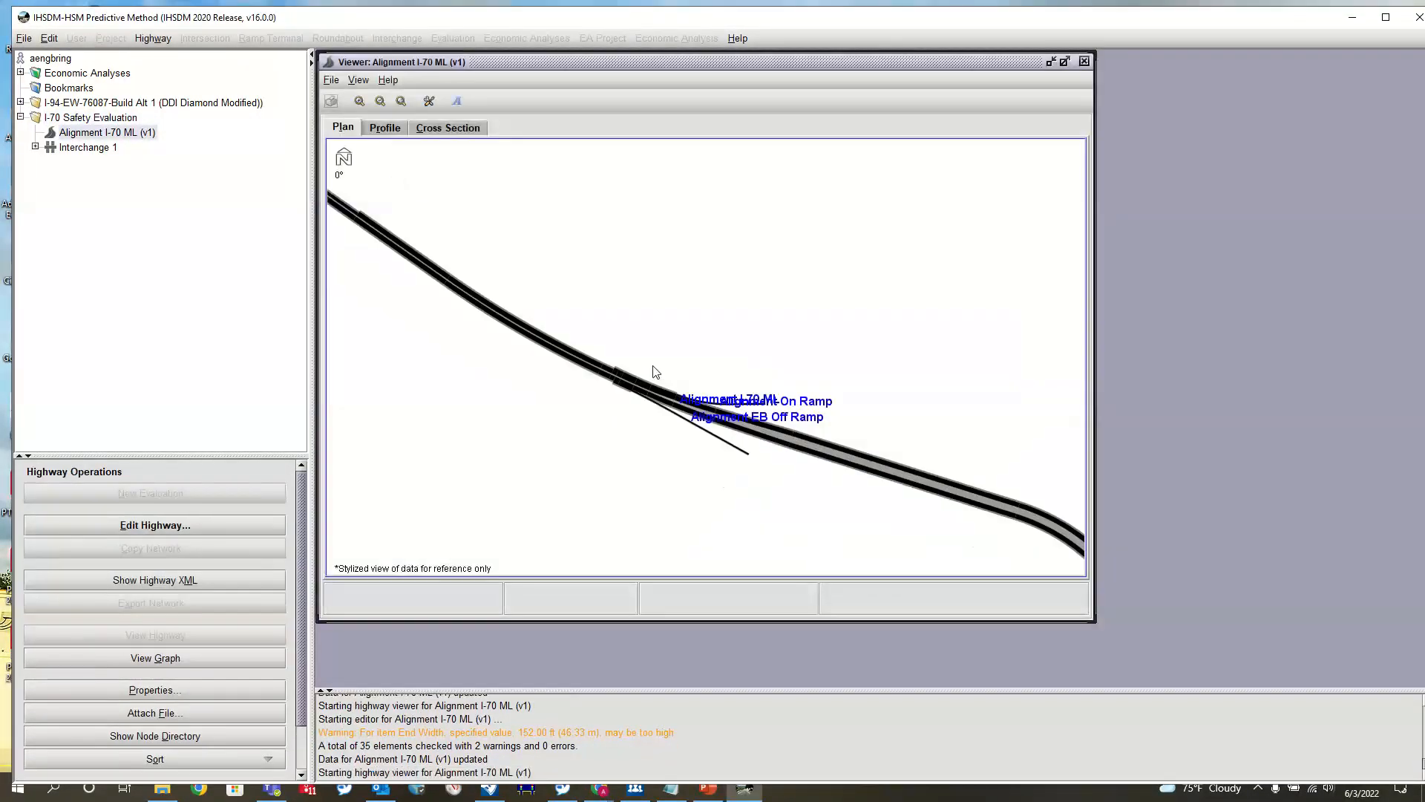
scroll(769, 357, "up", 3)
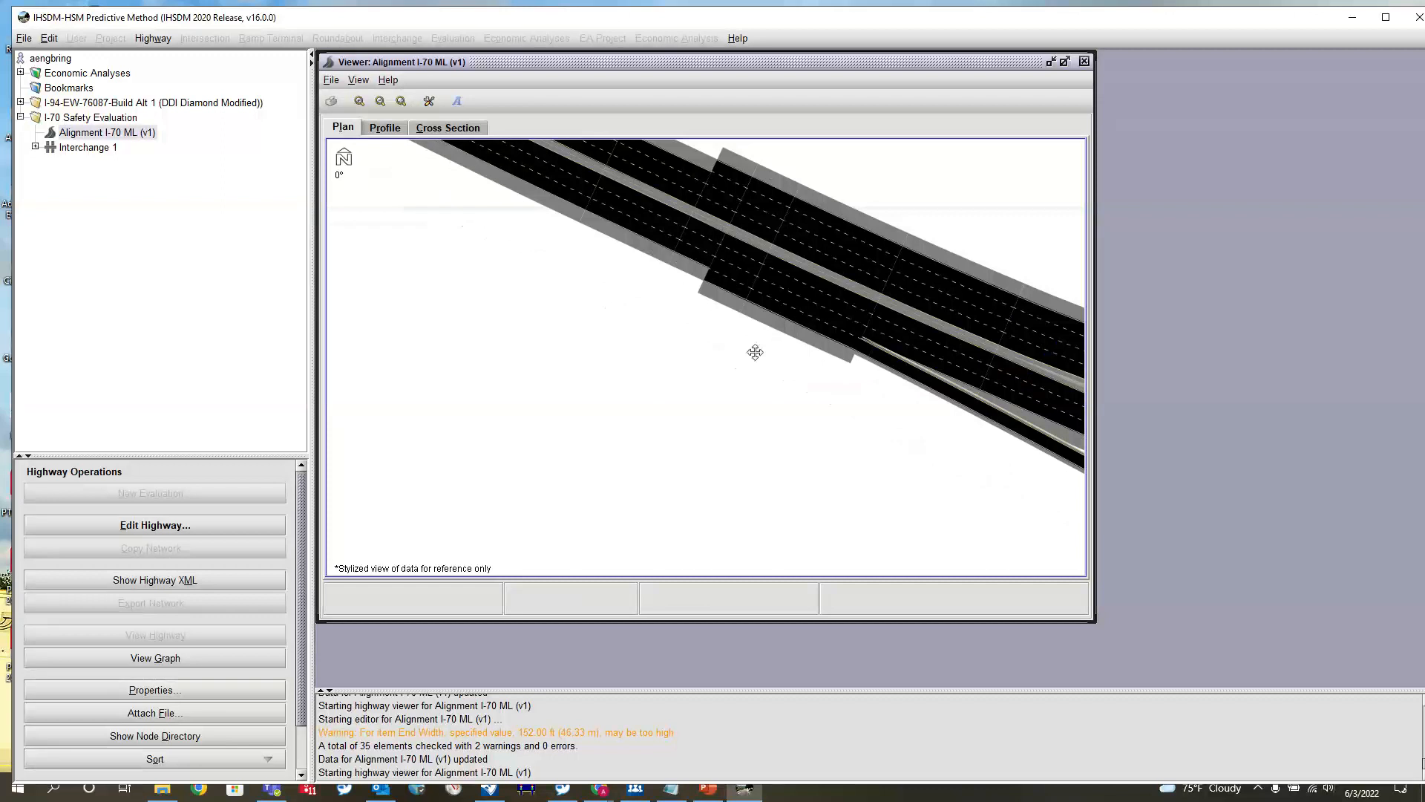
scroll(653, 341, "down", 6)
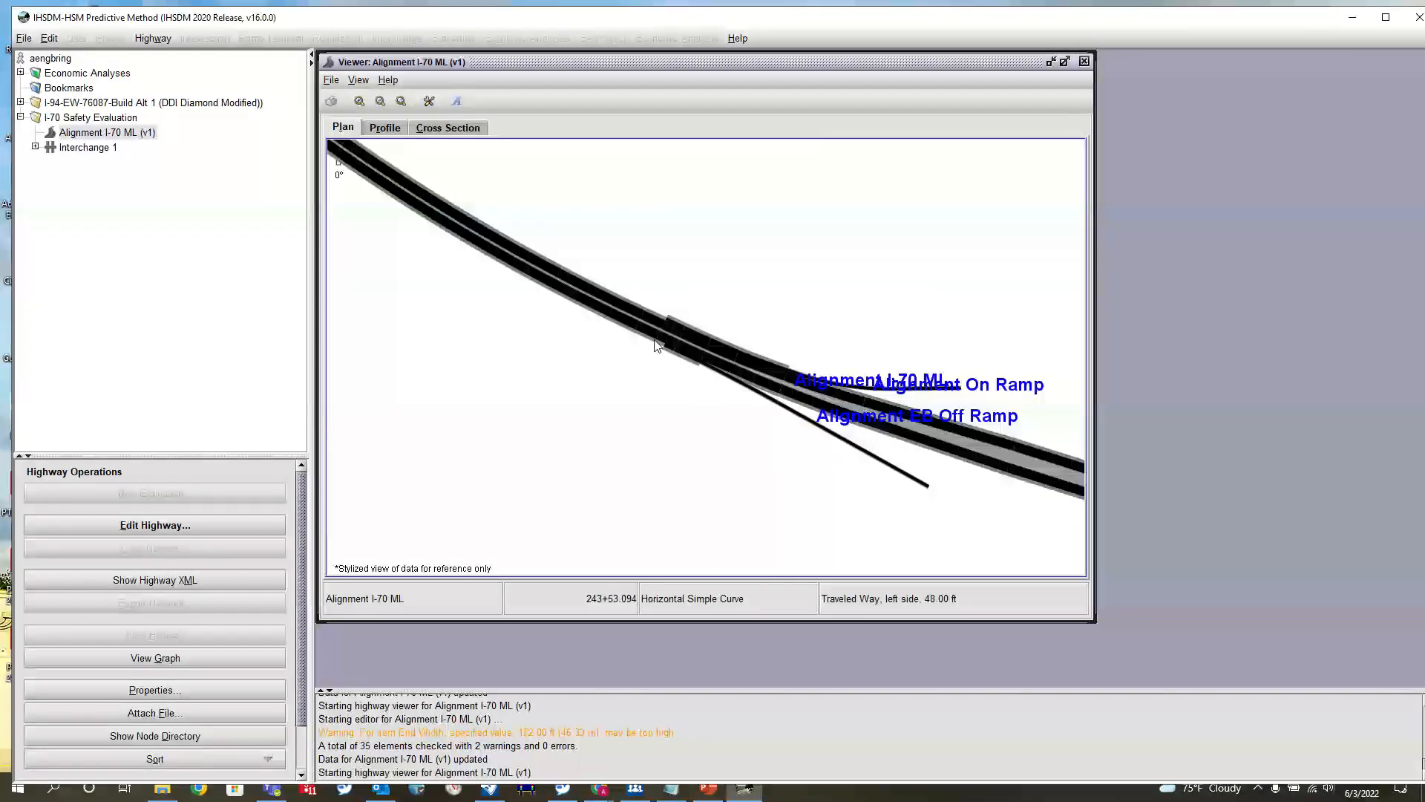
scroll(653, 340, "up", 4)
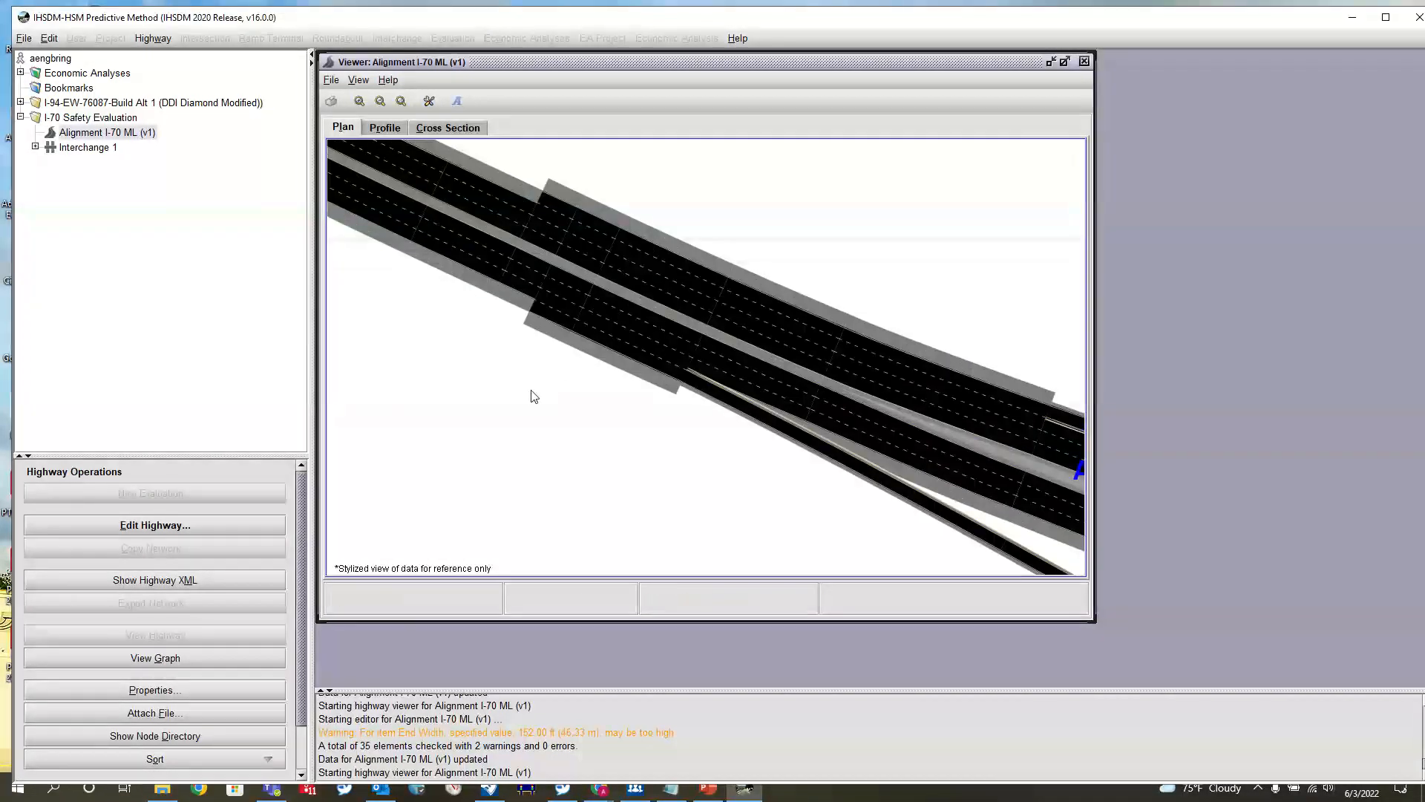
scroll(694, 402, "up", 2)
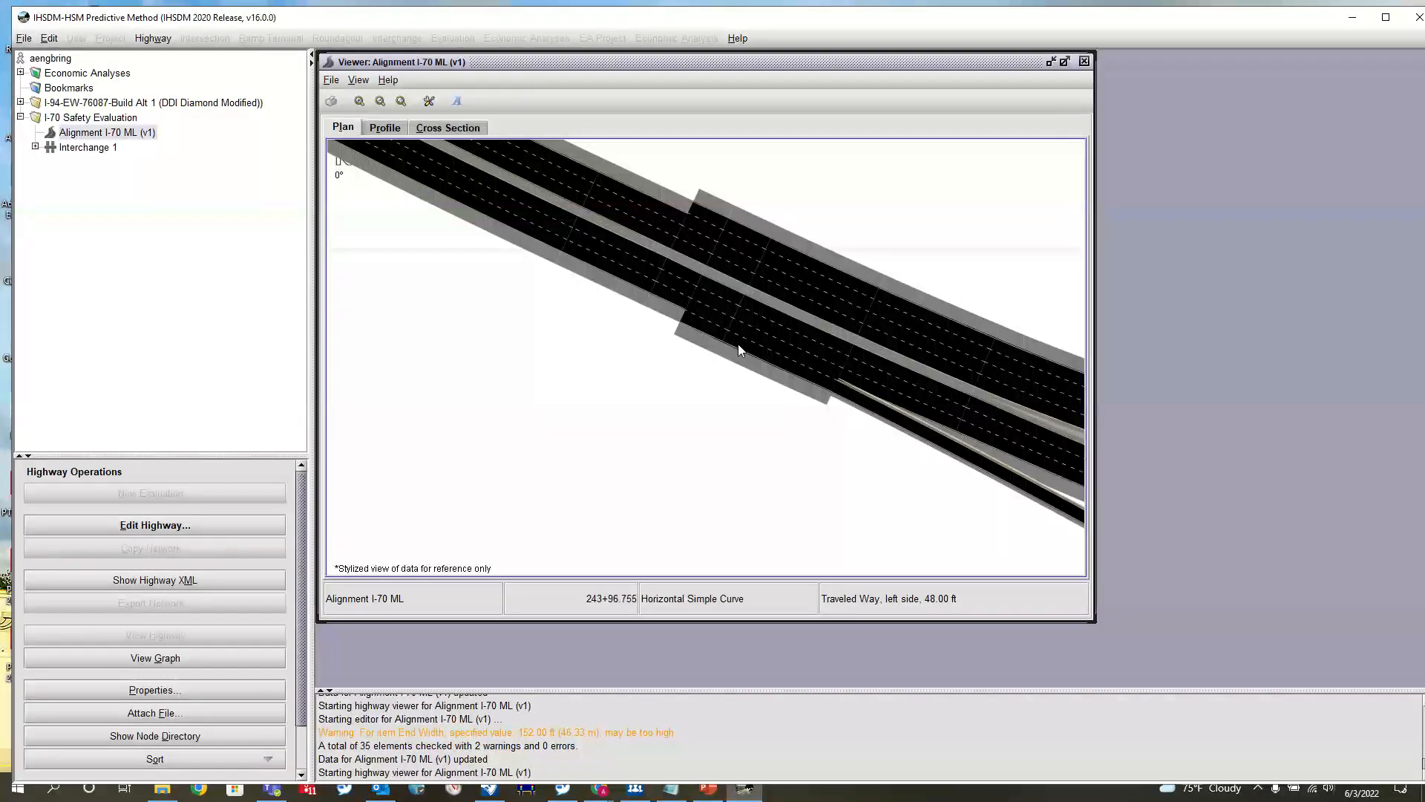
scroll(676, 317, "down", 2)
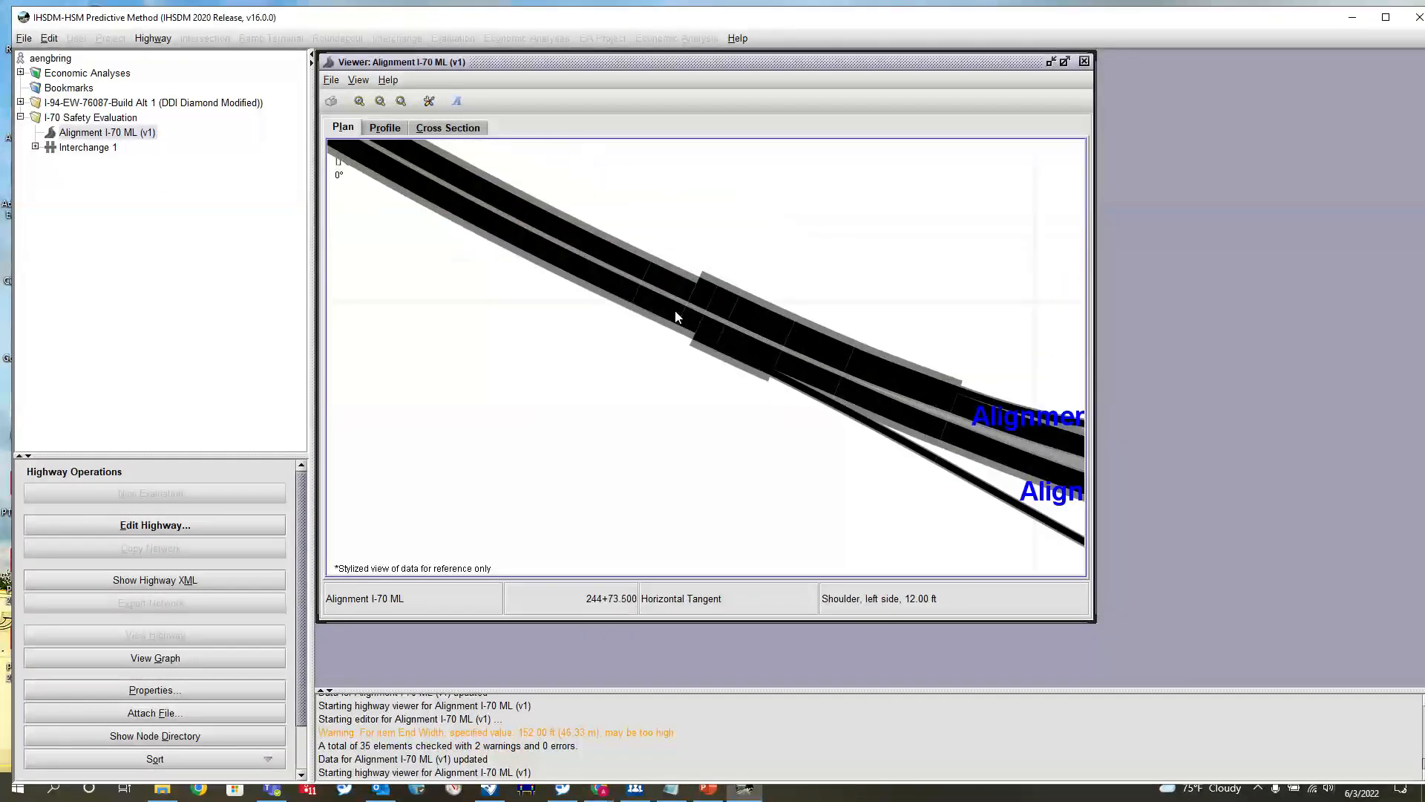
scroll(723, 356, "up", 3)
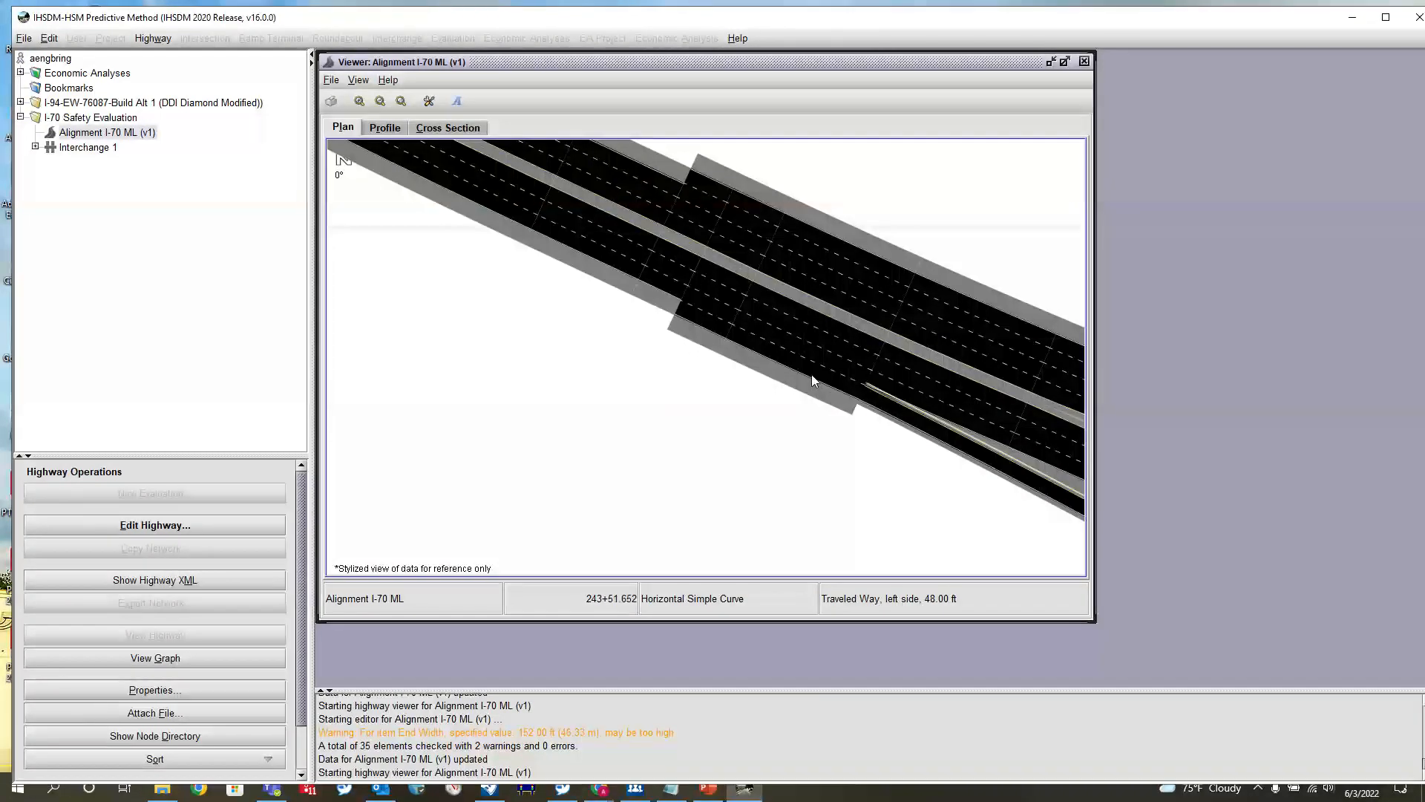
scroll(654, 345, "down", 2)
scroll(653, 346, "down", 1)
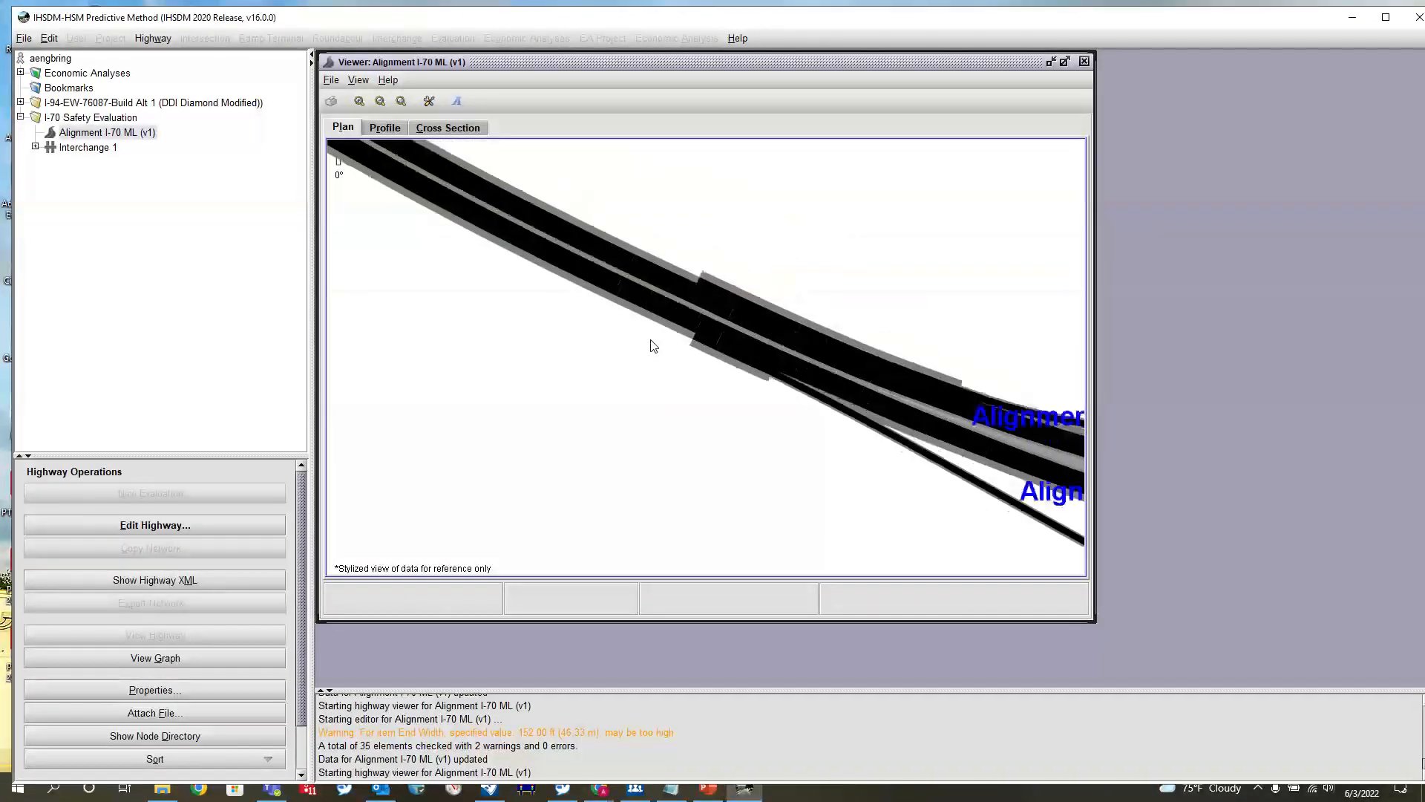
left_click_drag(817, 445, 542, 338)
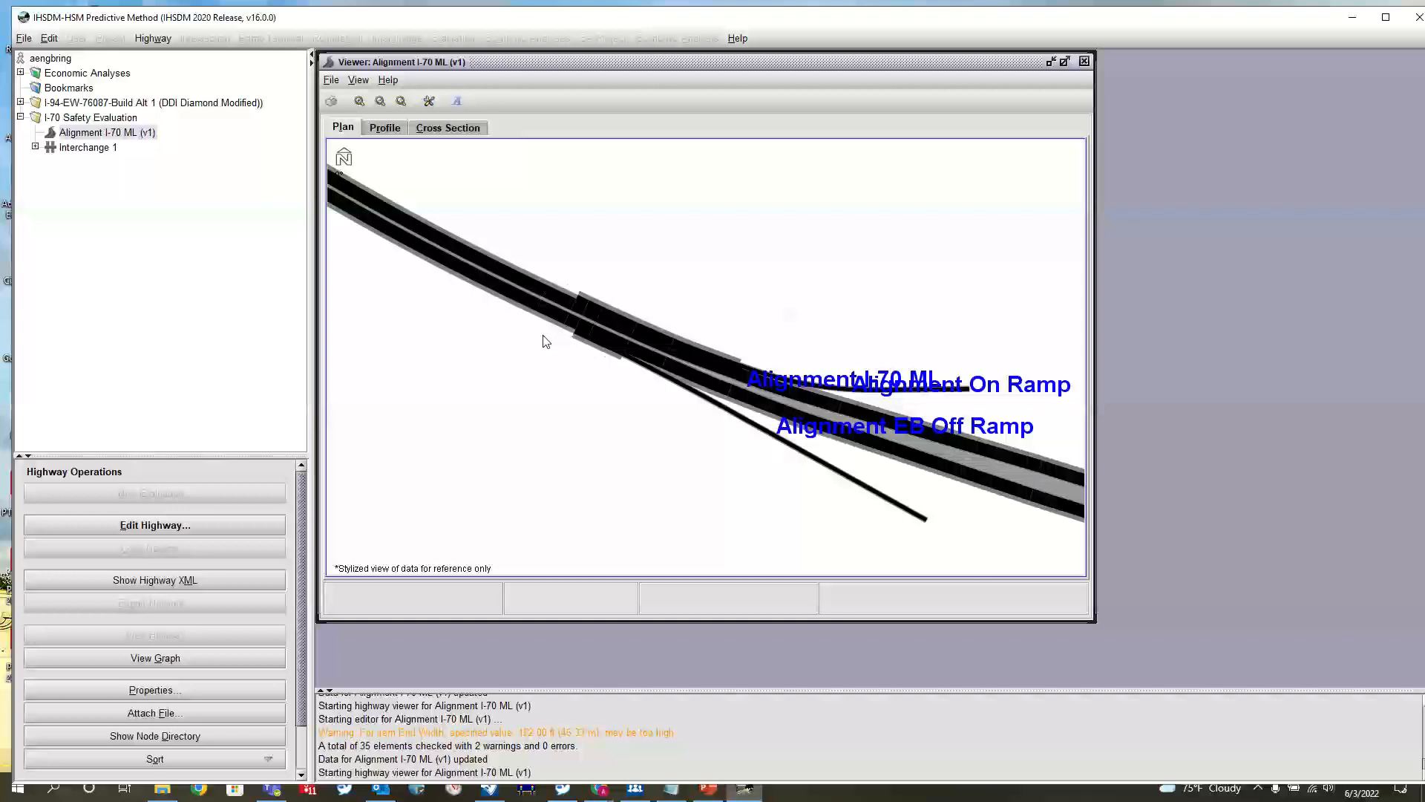
scroll(542, 335, "up", 3)
scroll(748, 375, "up", 3)
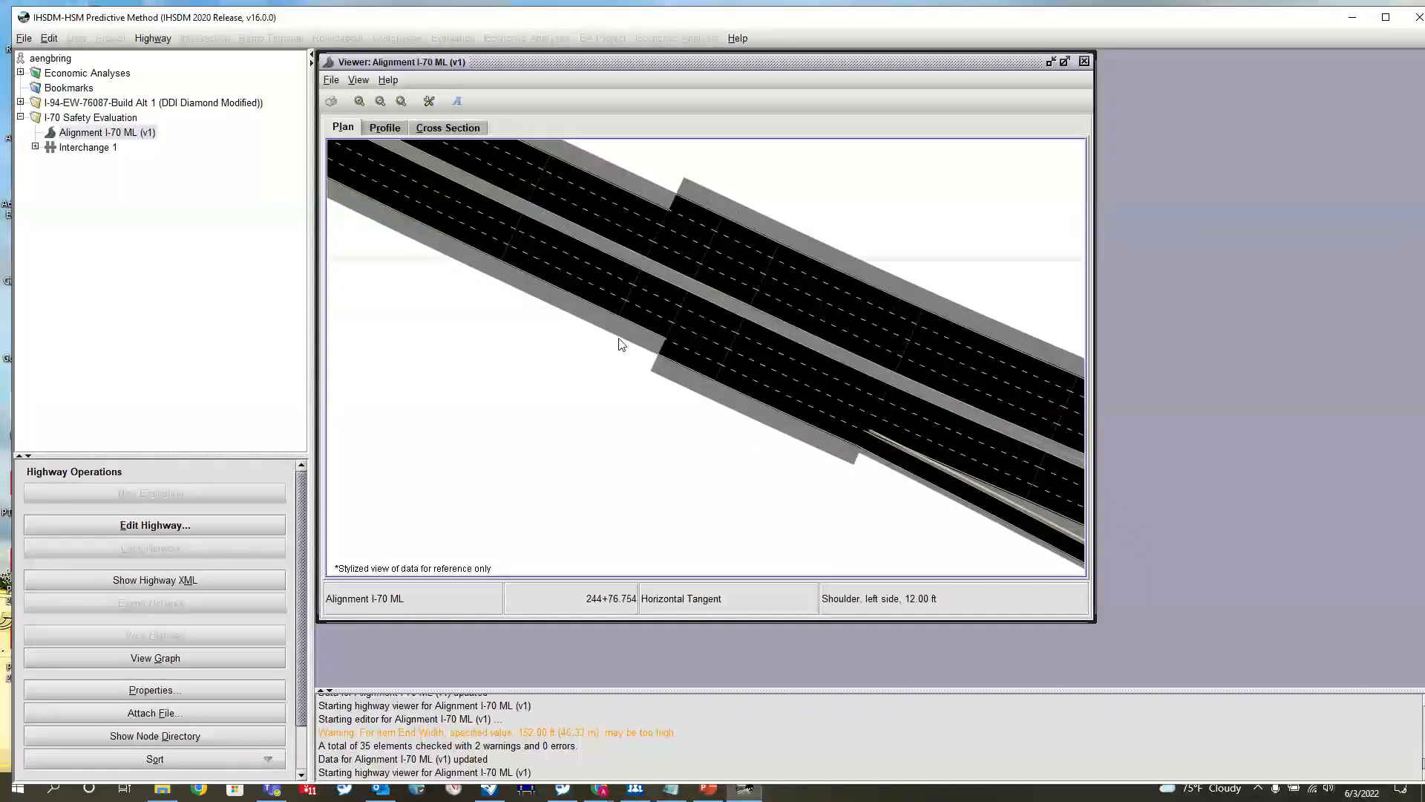
scroll(616, 343, "down", 3)
scroll(691, 412, "down", 1)
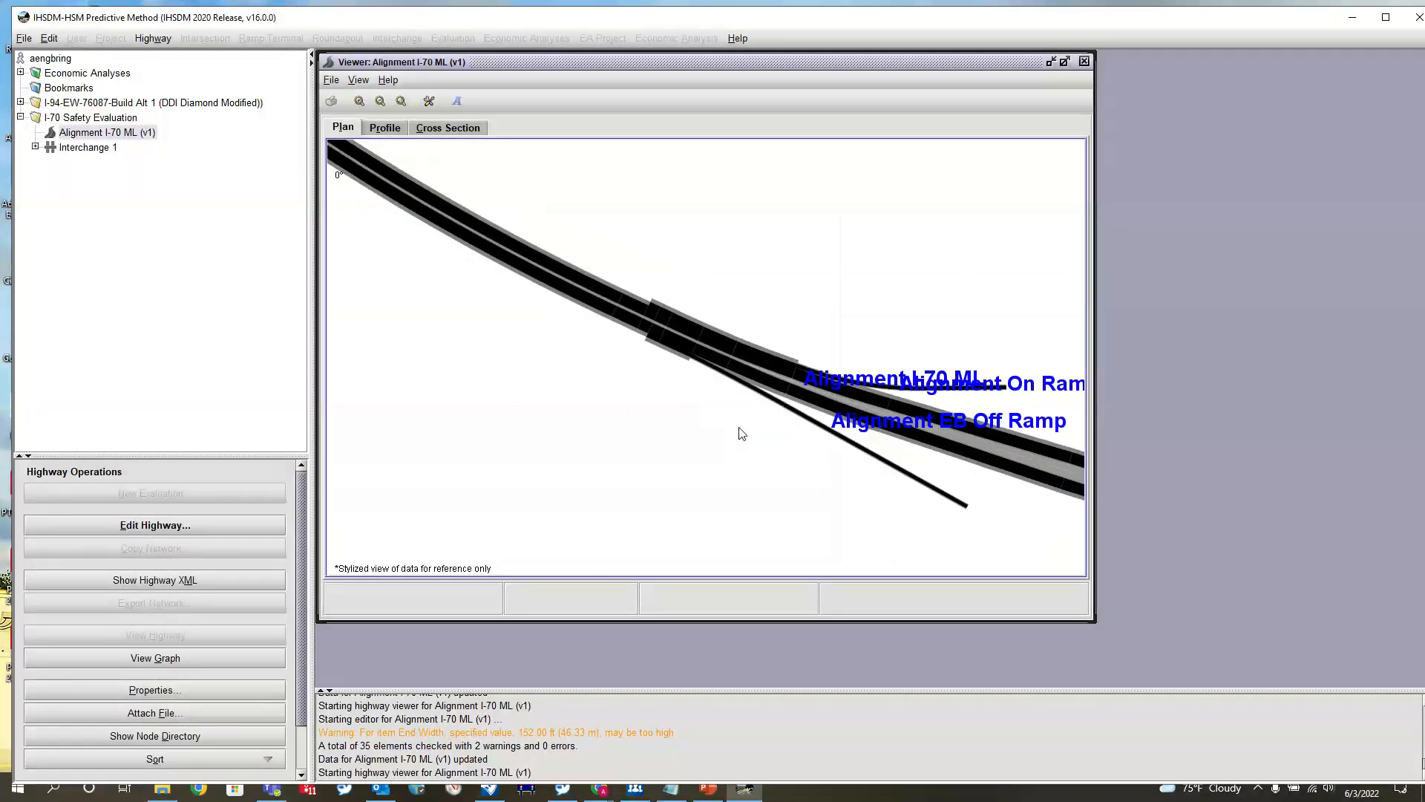
scroll(739, 433, "down", 1)
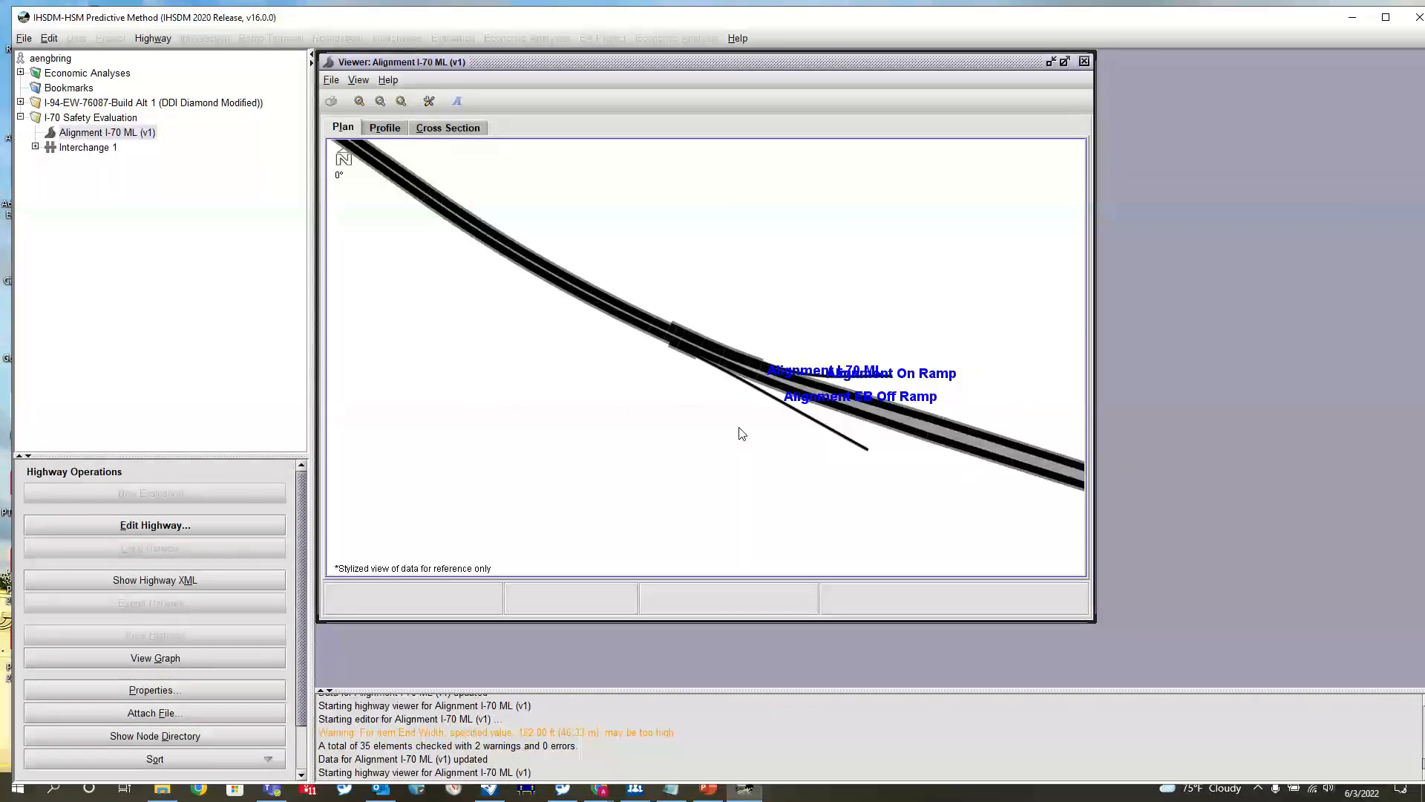
Move the On Ramp and I-70 ML alignment labels clear of the roadway in the plan view
scroll(909, 396, "up", 3)
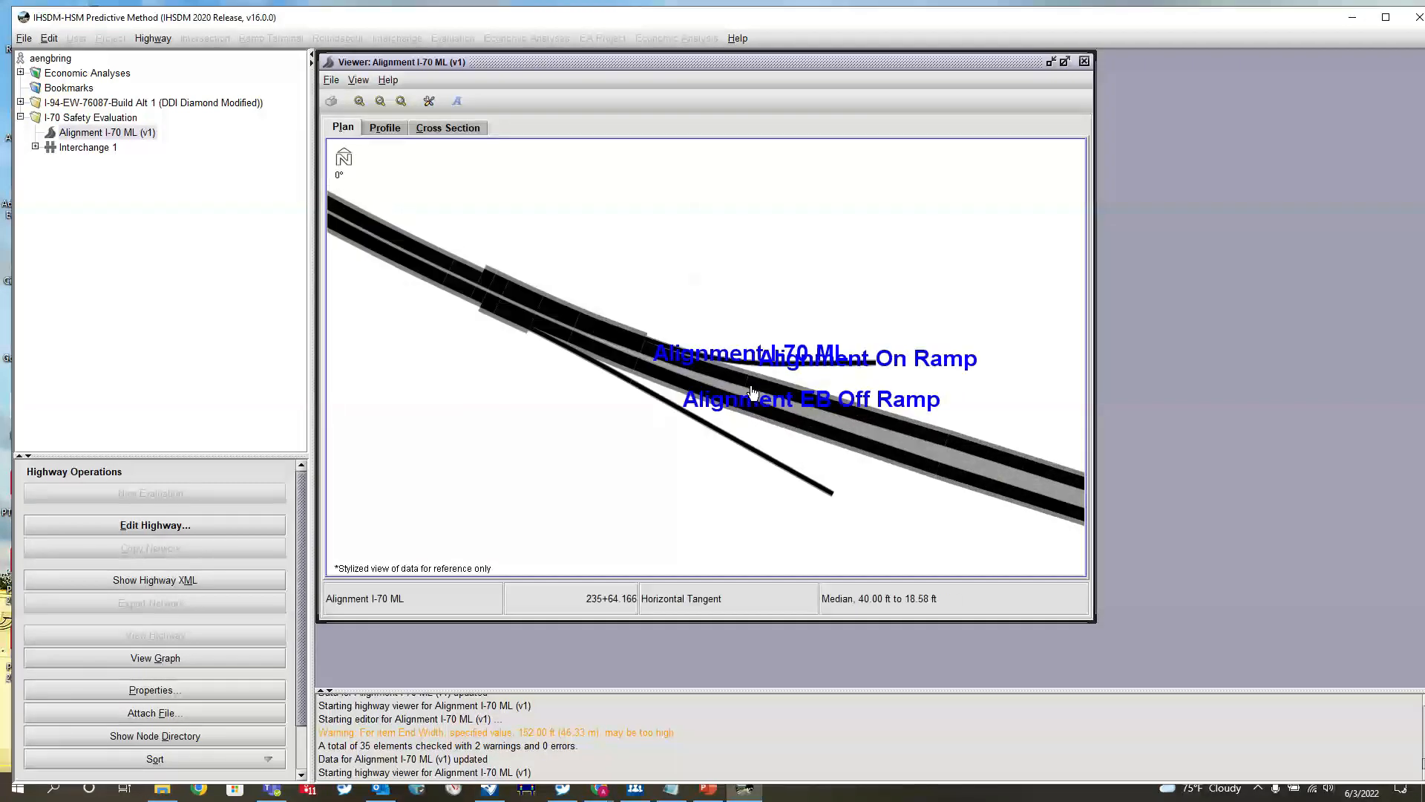
left_click_drag(927, 360, 1092, 360)
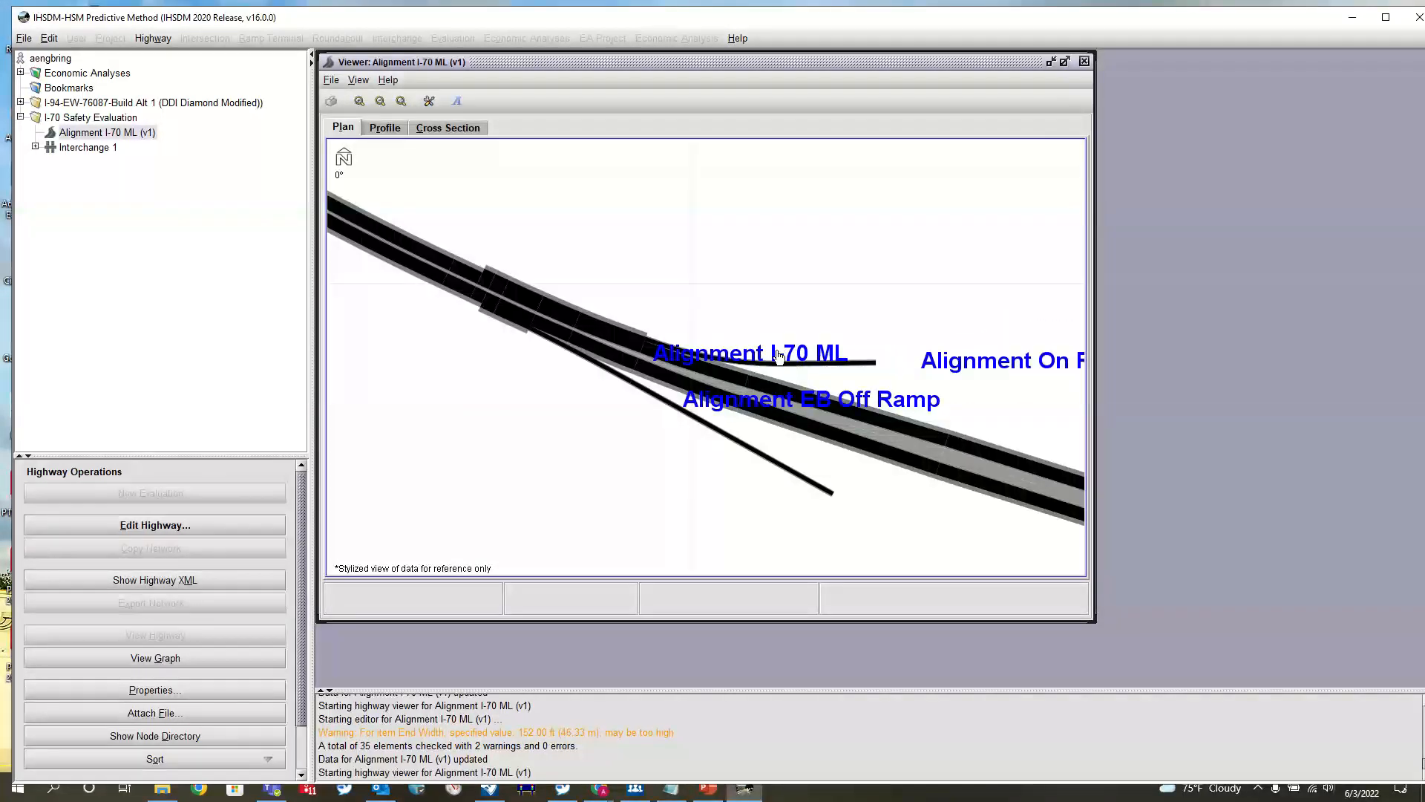
left_click_drag(655, 365, 726, 310)
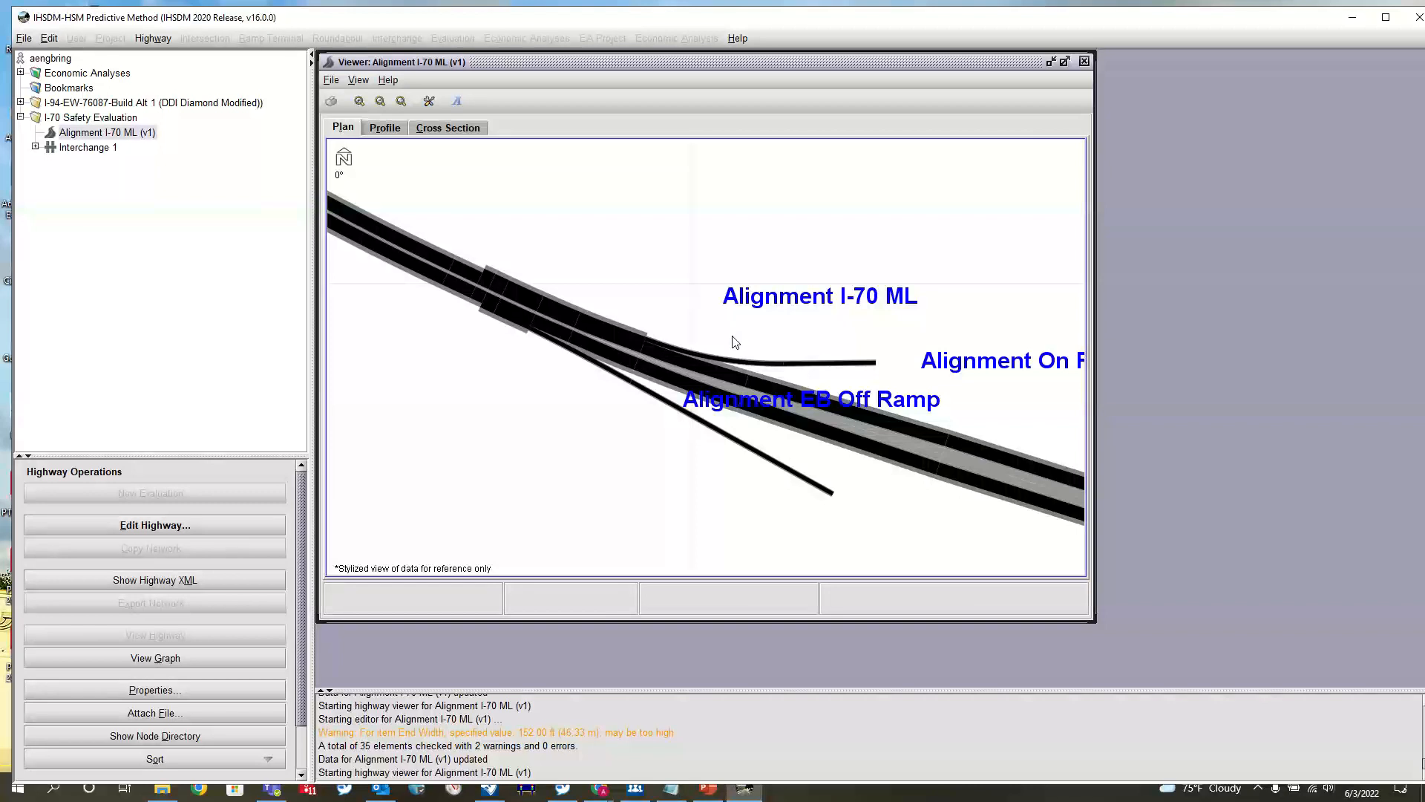
Examine the gore areas where the EB off ramp and the on ramp meet the I-70 mainline
scroll(735, 341, "up", 3)
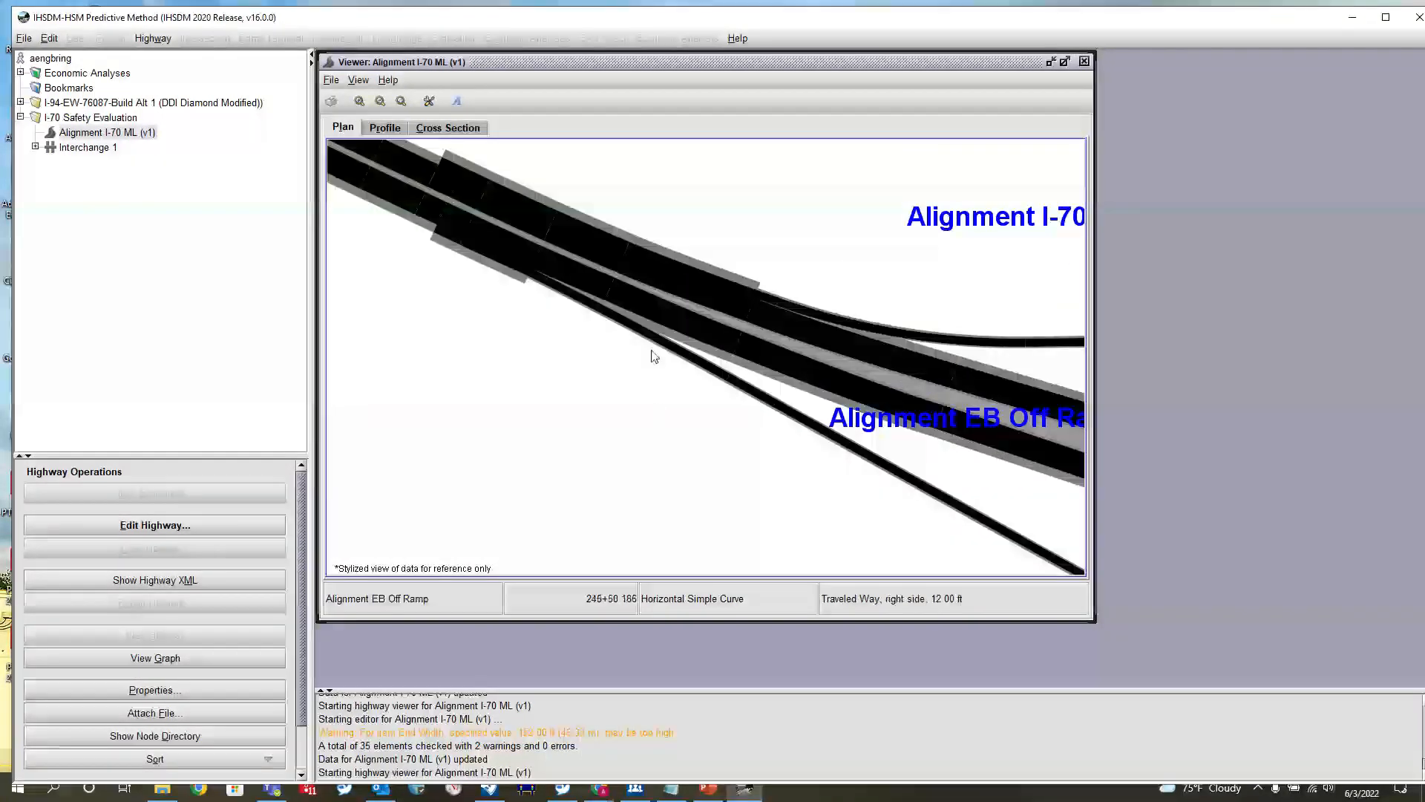
scroll(643, 356, "down", 2)
scroll(643, 356, "up", 4)
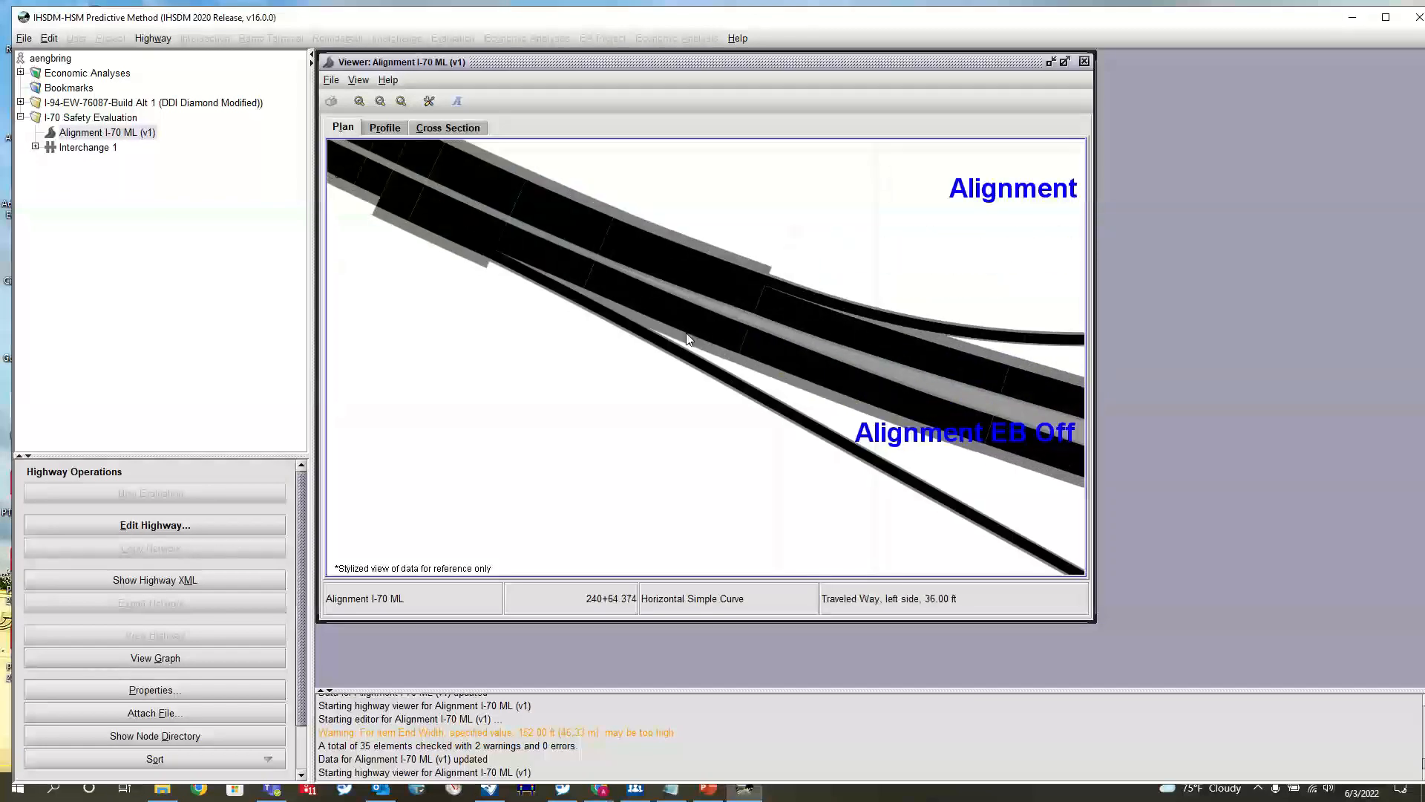
scroll(726, 300, "up", 2)
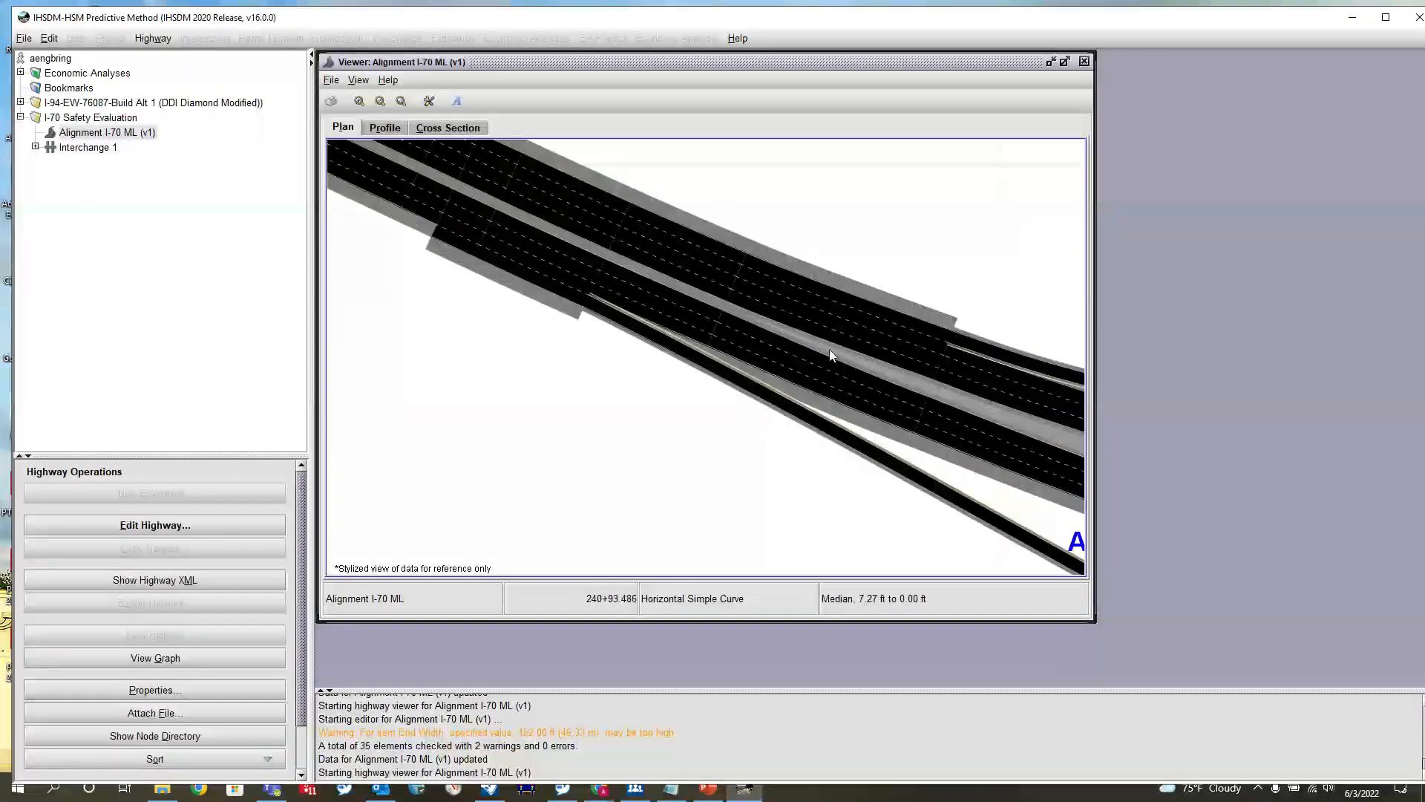
scroll(614, 350, "down", 2)
scroll(637, 351, "up", 1)
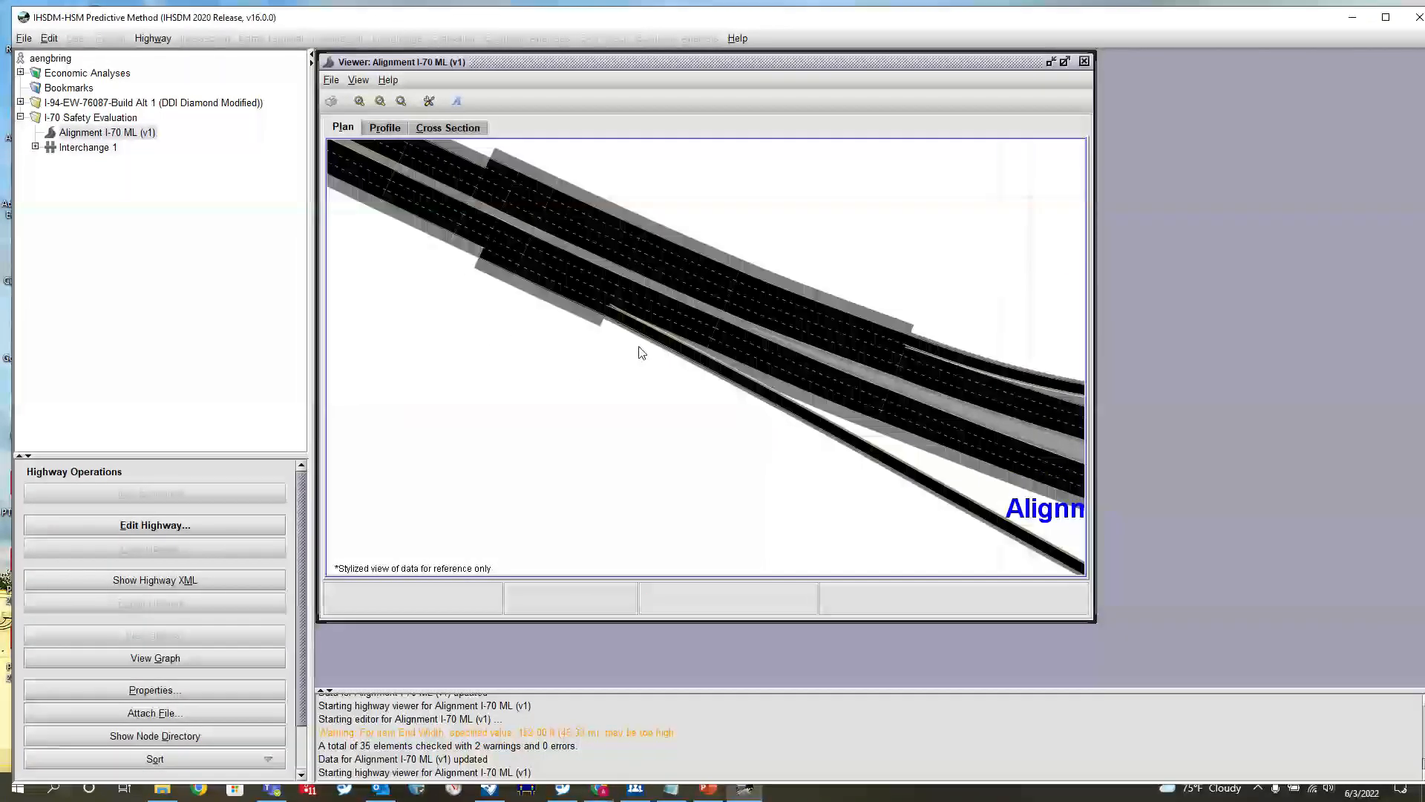
scroll(642, 352, "down", 4)
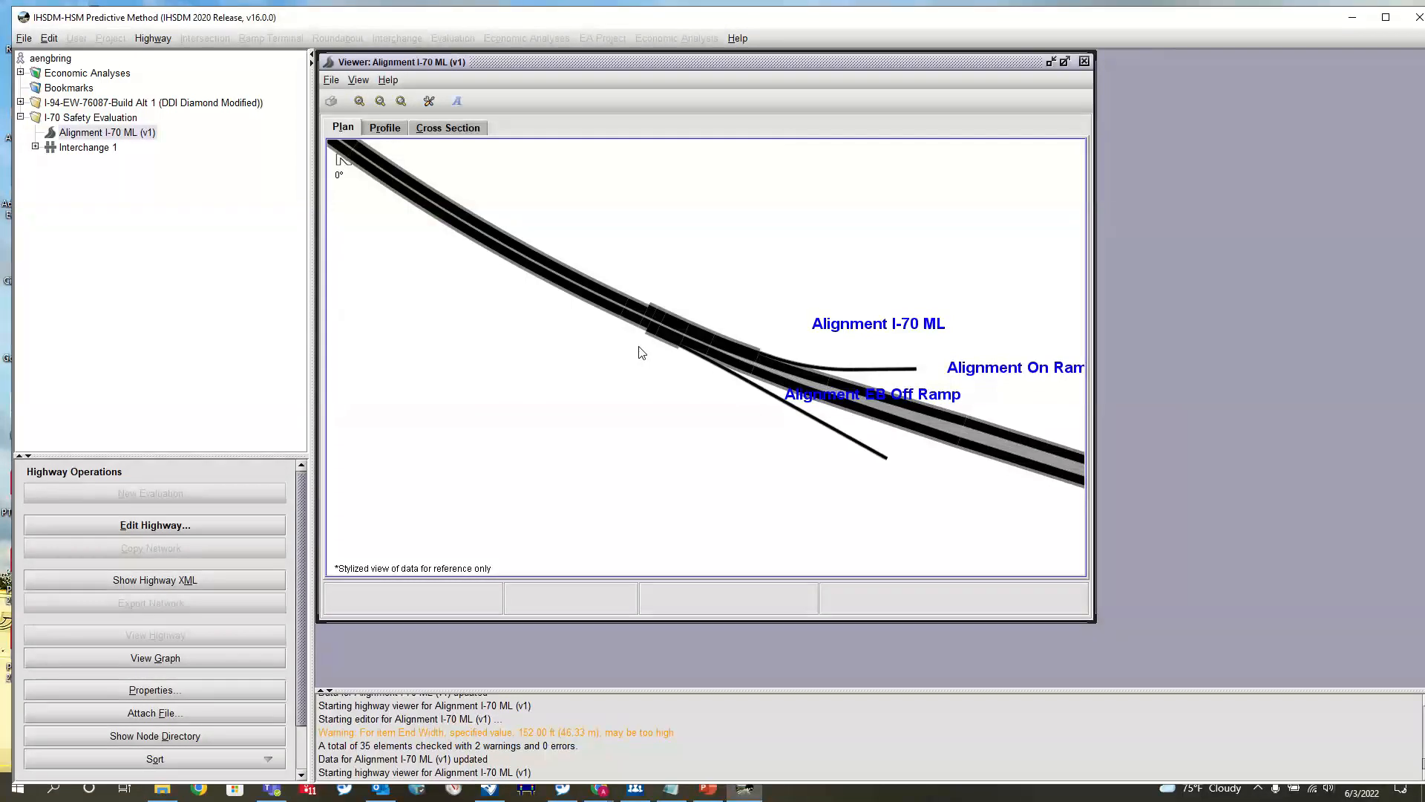
Expand the I-94-EW-76087-Build Alt 1 project and view its 94 EW ML BUILD alignment in plan
left_click_drag(776, 303, 645, 320)
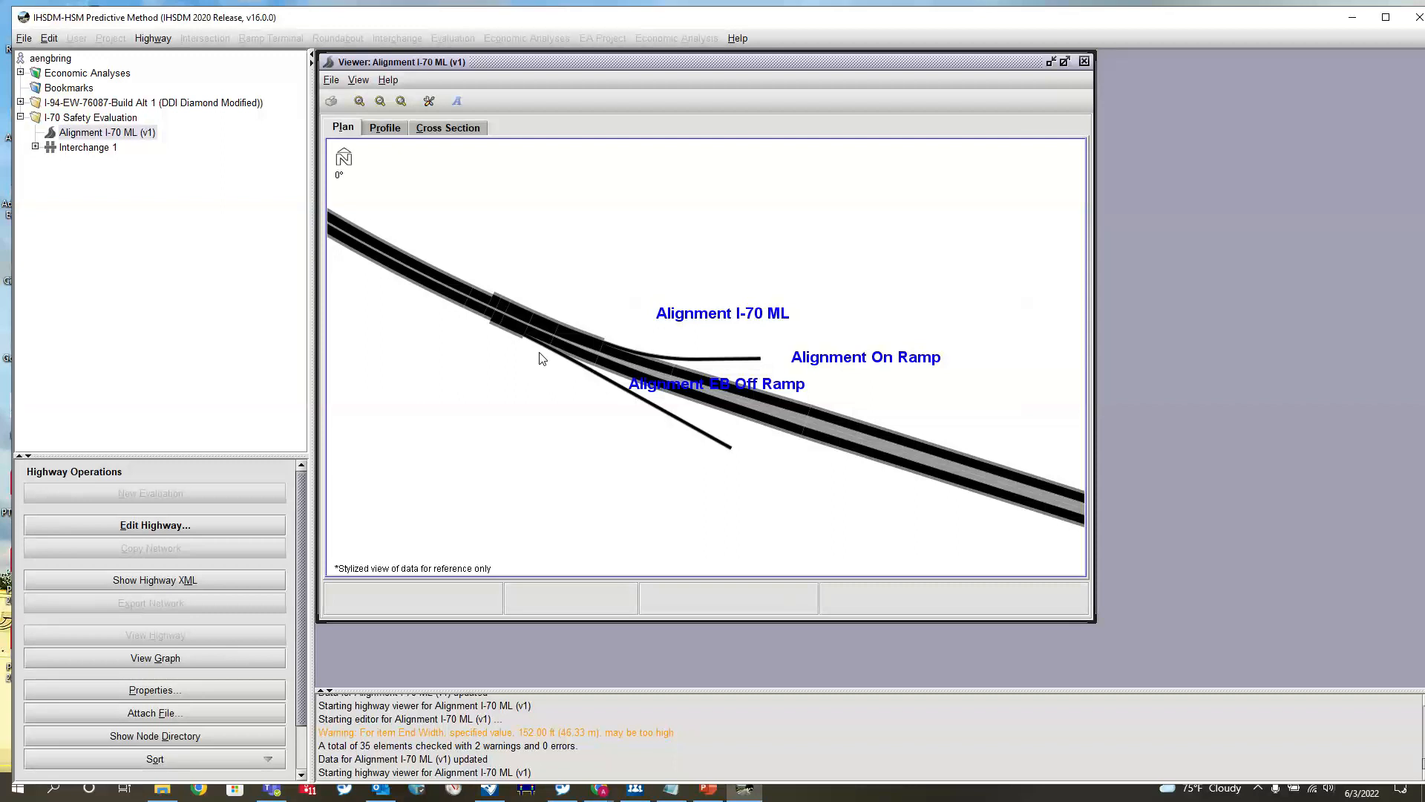
left_click(21, 103)
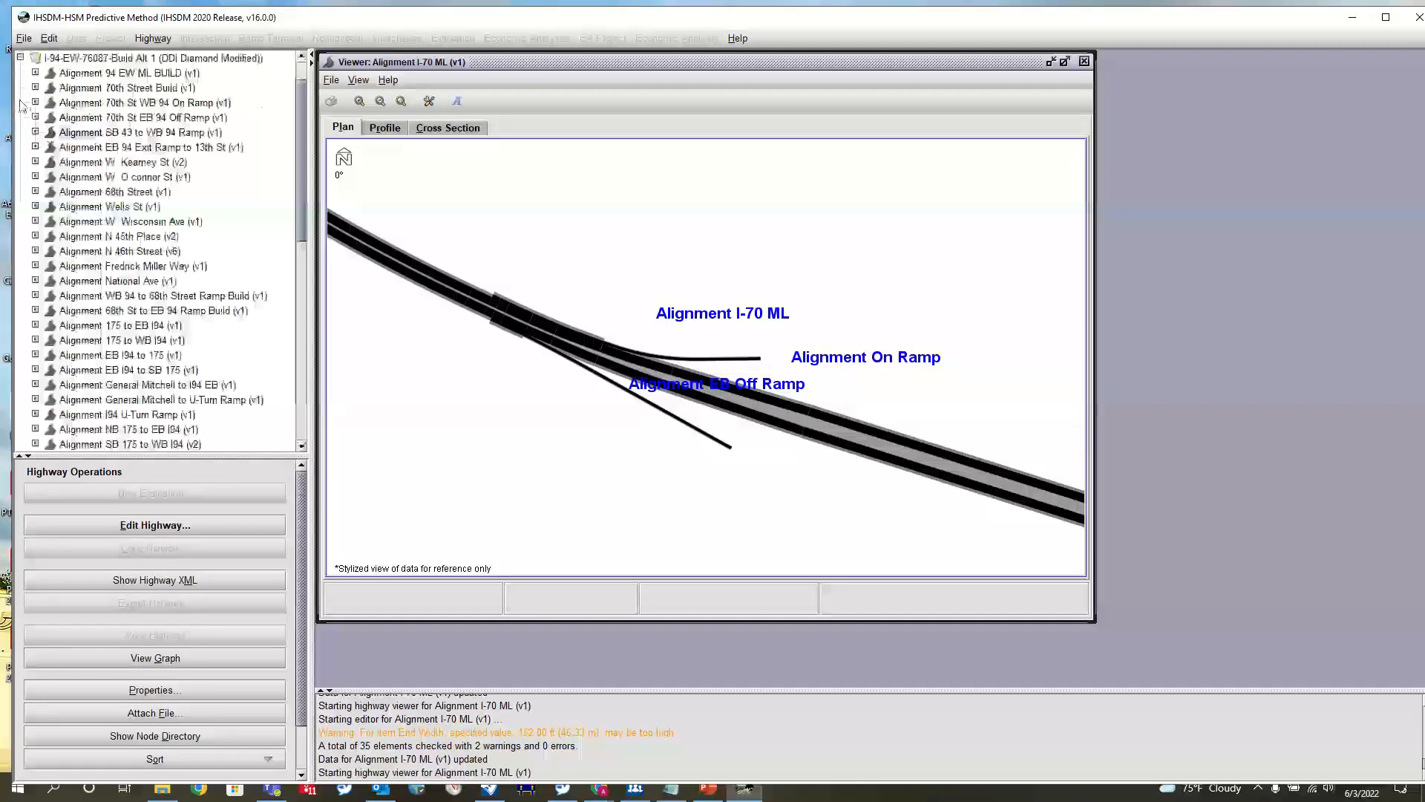
left_click(134, 73)
left_click(156, 635)
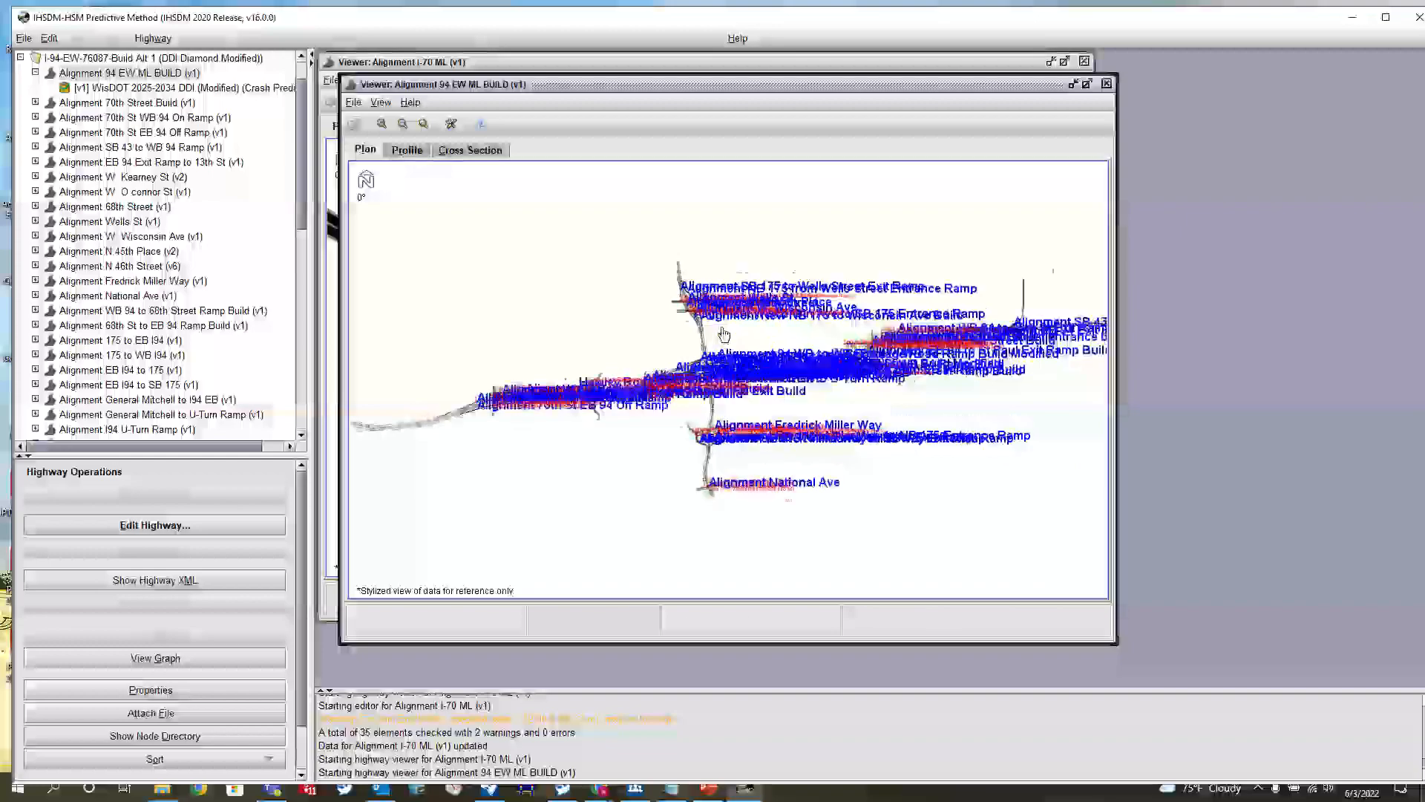
Examine the ramp gores and shoulder transitions along the 94 EW mainline between 35th Street and St Paul
scroll(723, 334, "up", 6)
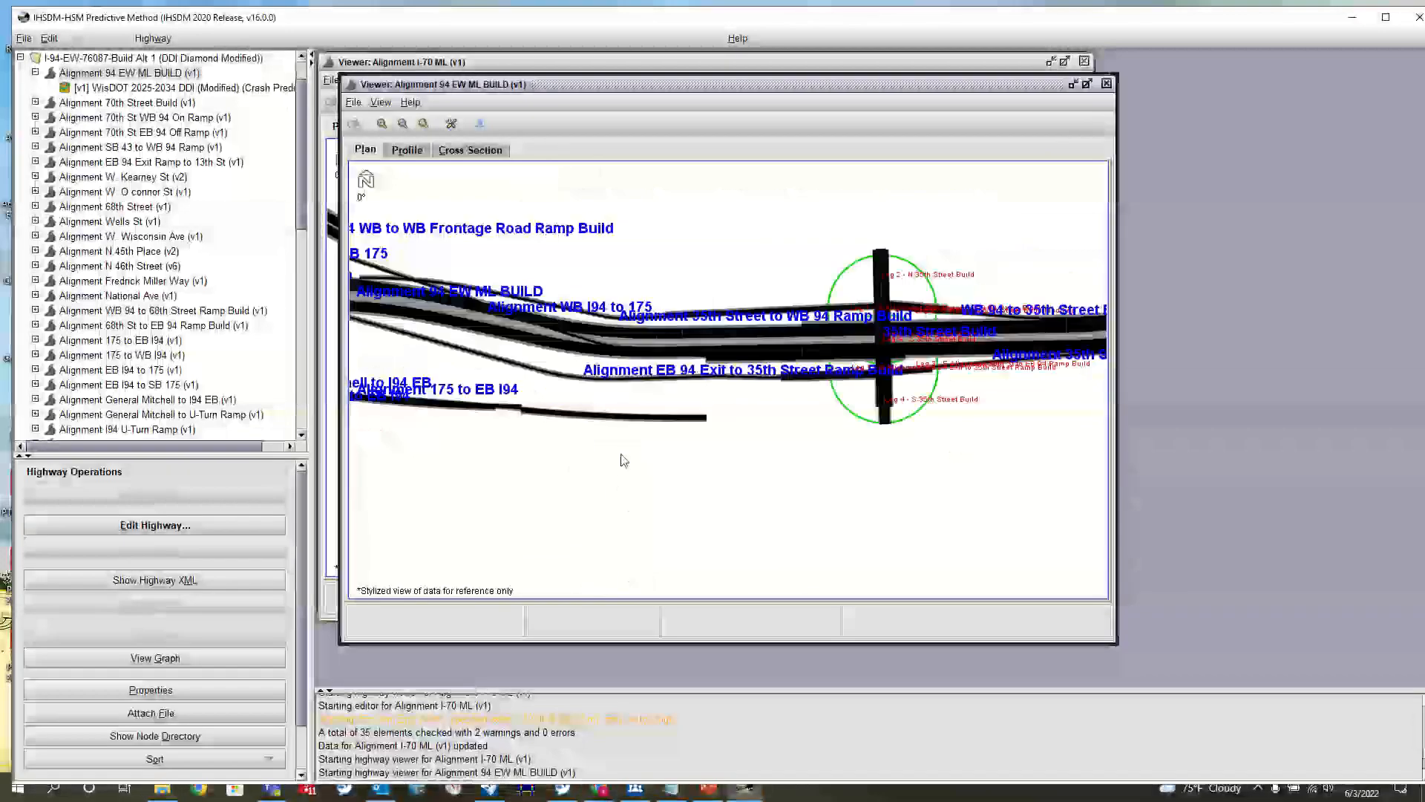
scroll(965, 353, "up", 5)
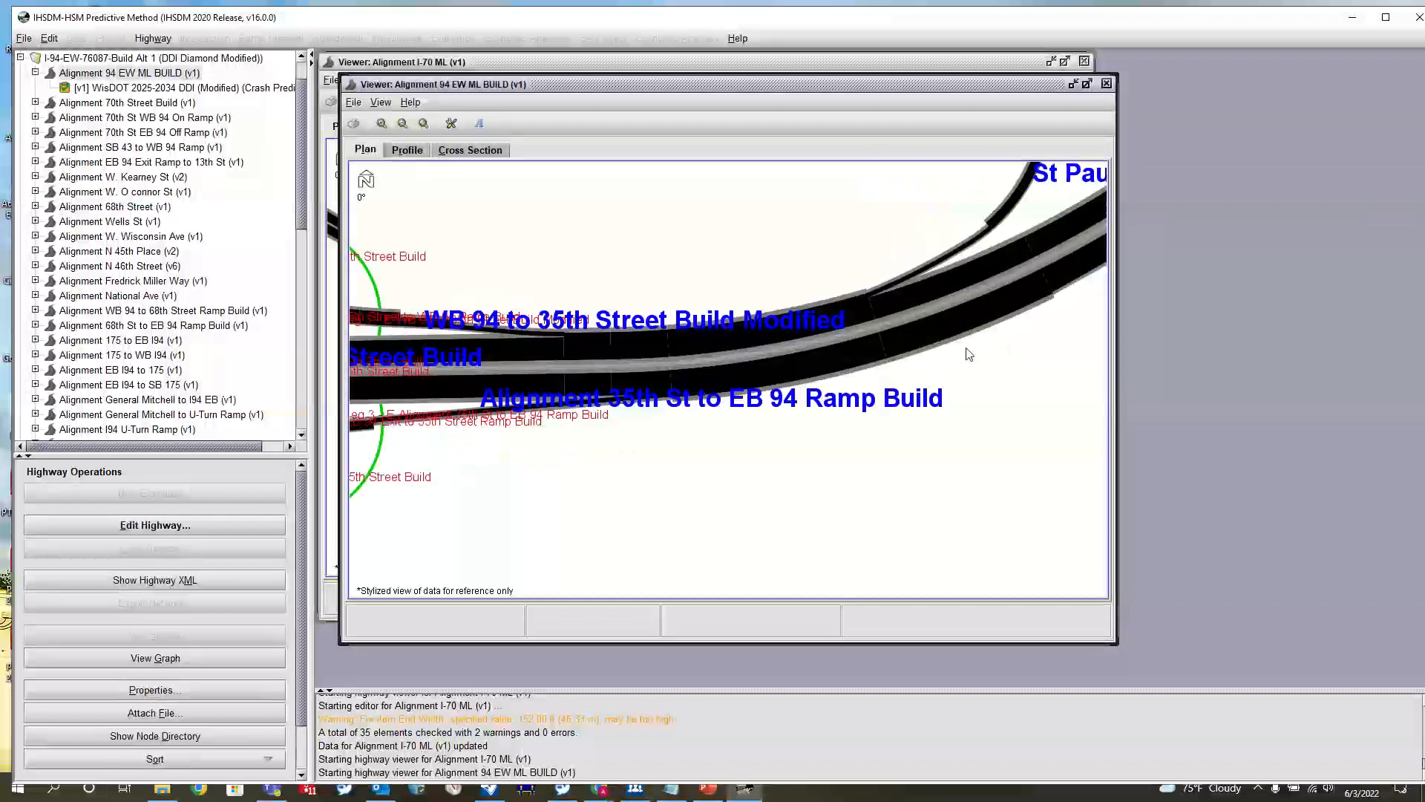
scroll(812, 364, "up", 8)
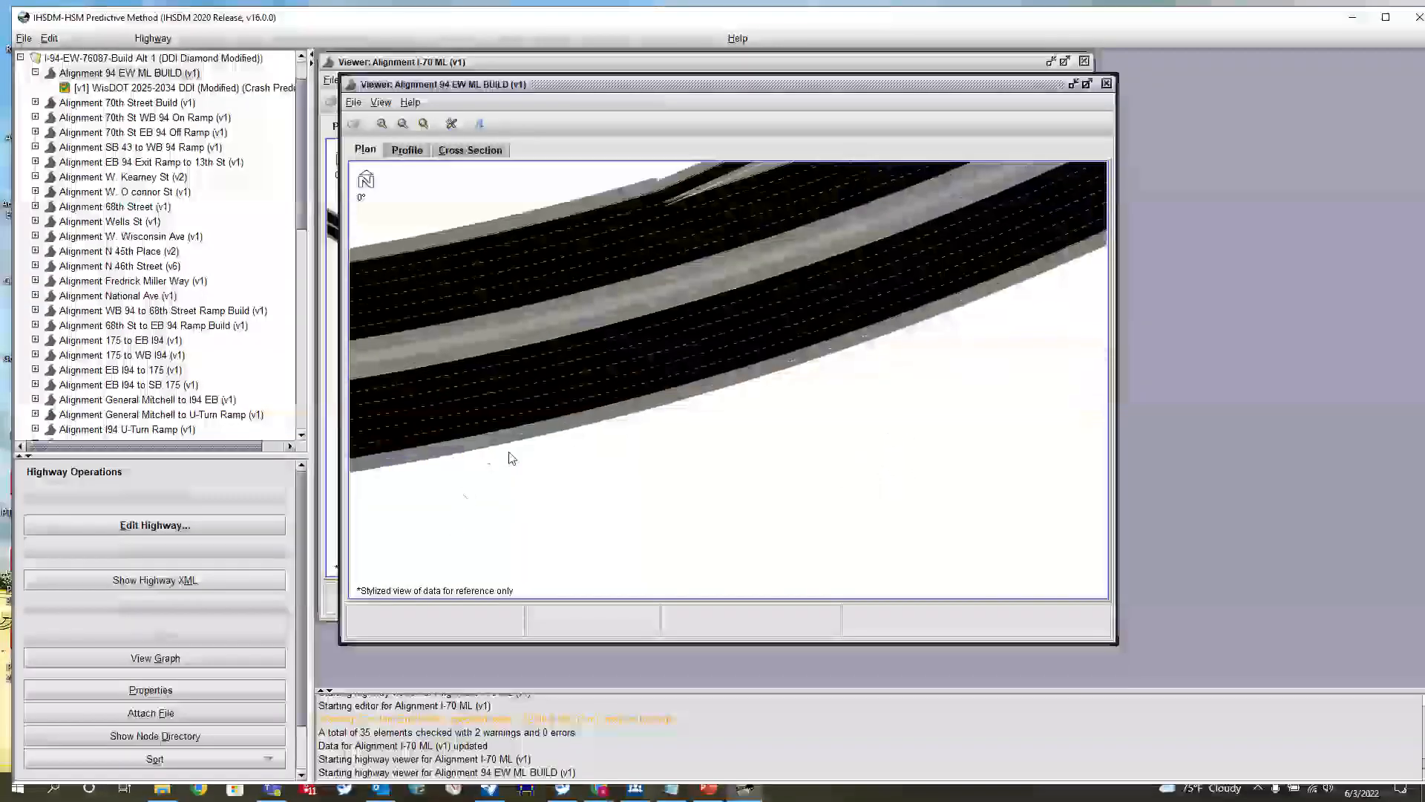
scroll(511, 458, "down", 3)
scroll(591, 408, "up", 5)
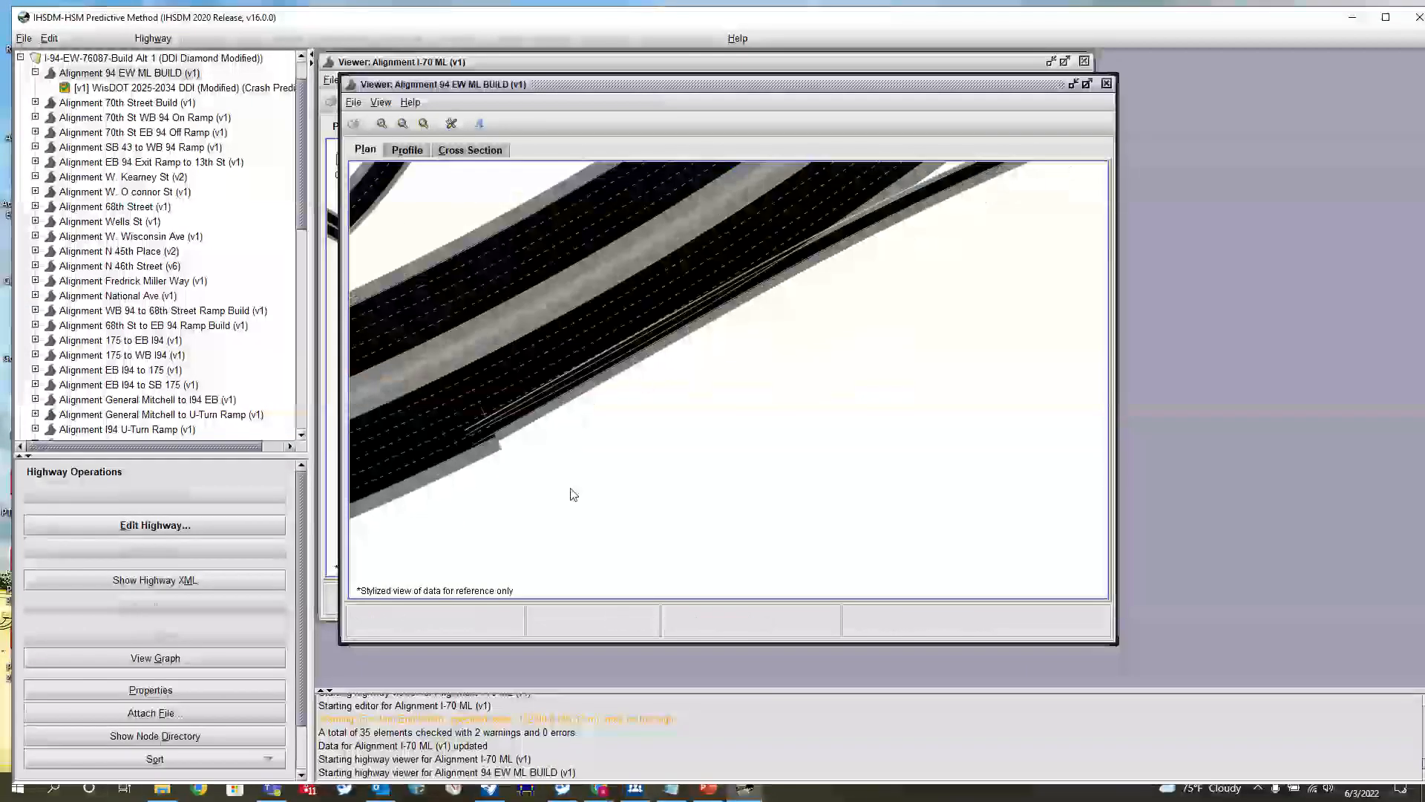
scroll(713, 435, "up", 2)
scroll(684, 414, "down", 2)
scroll(662, 412, "up", 2)
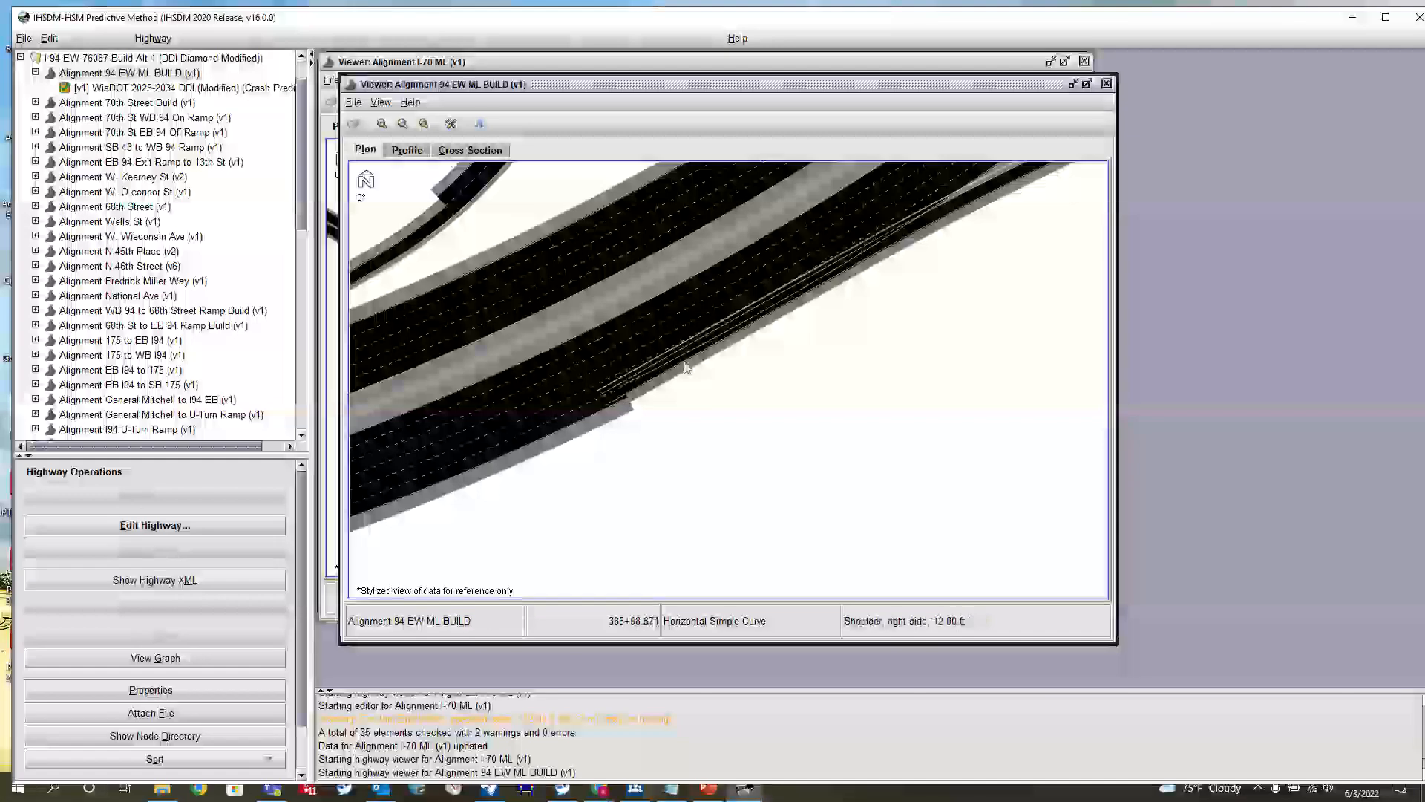
scroll(653, 438, "down", 4)
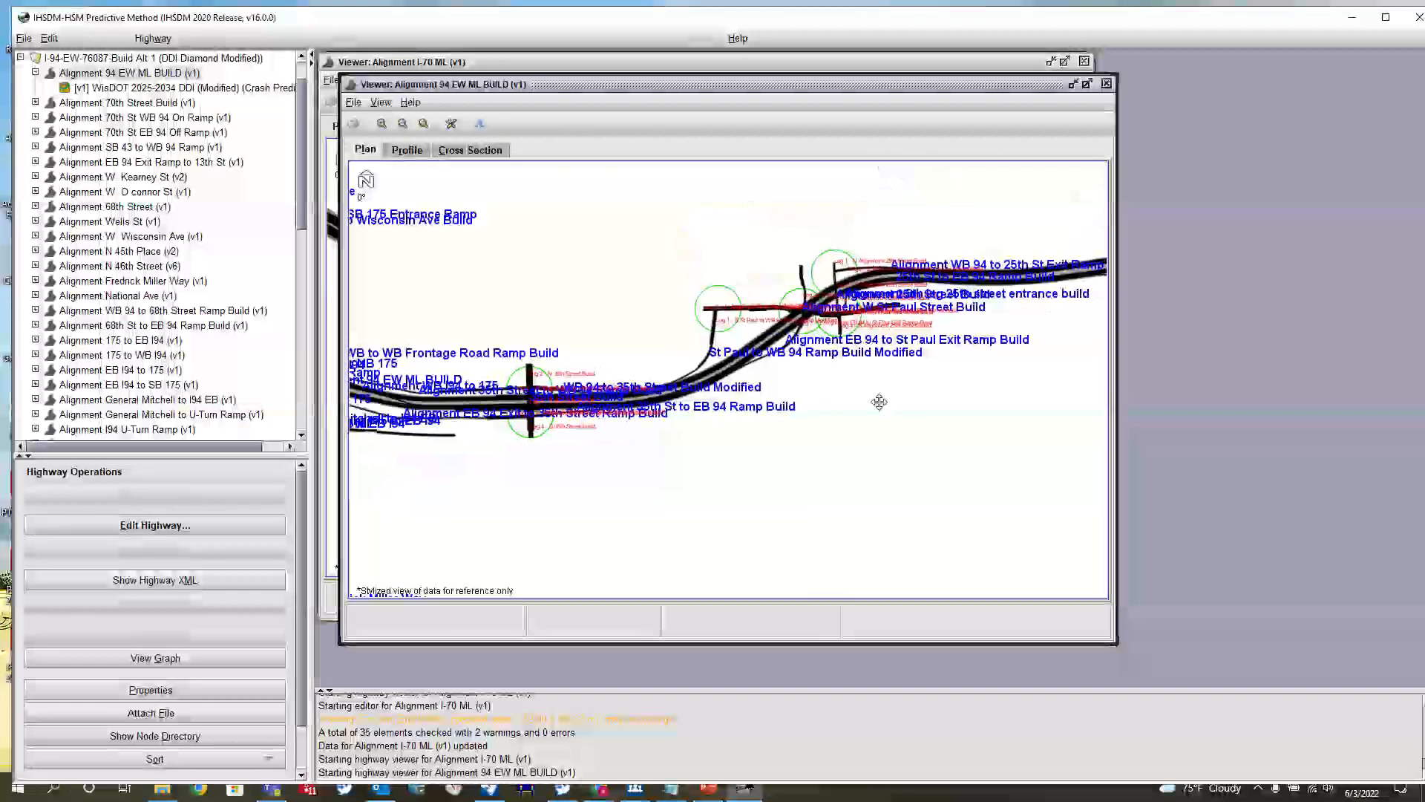
Examine where the ramp from 175 joins the eastbound 94 mainline and the lane widening approaching 35th Street
scroll(837, 409, "up", 3)
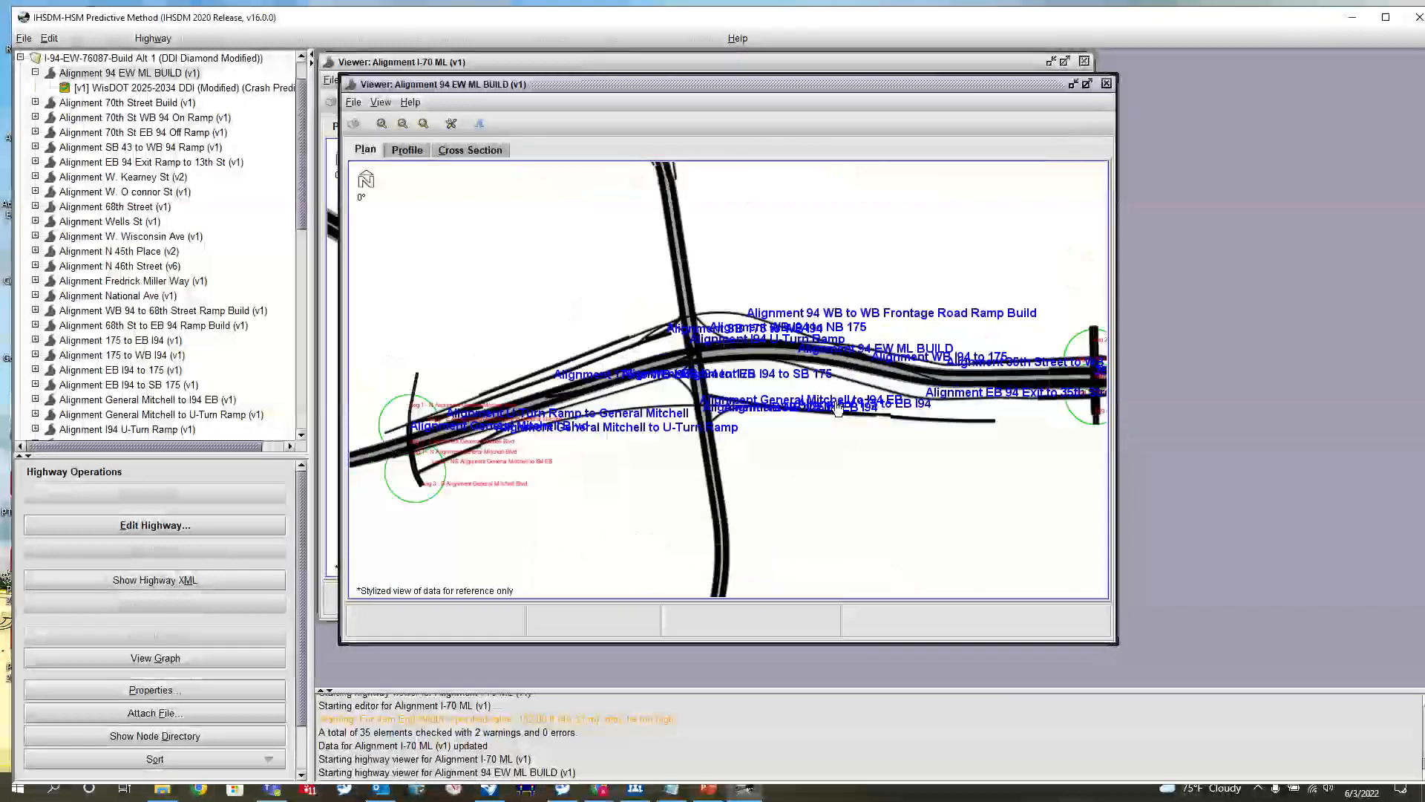
scroll(968, 438, "up", 3)
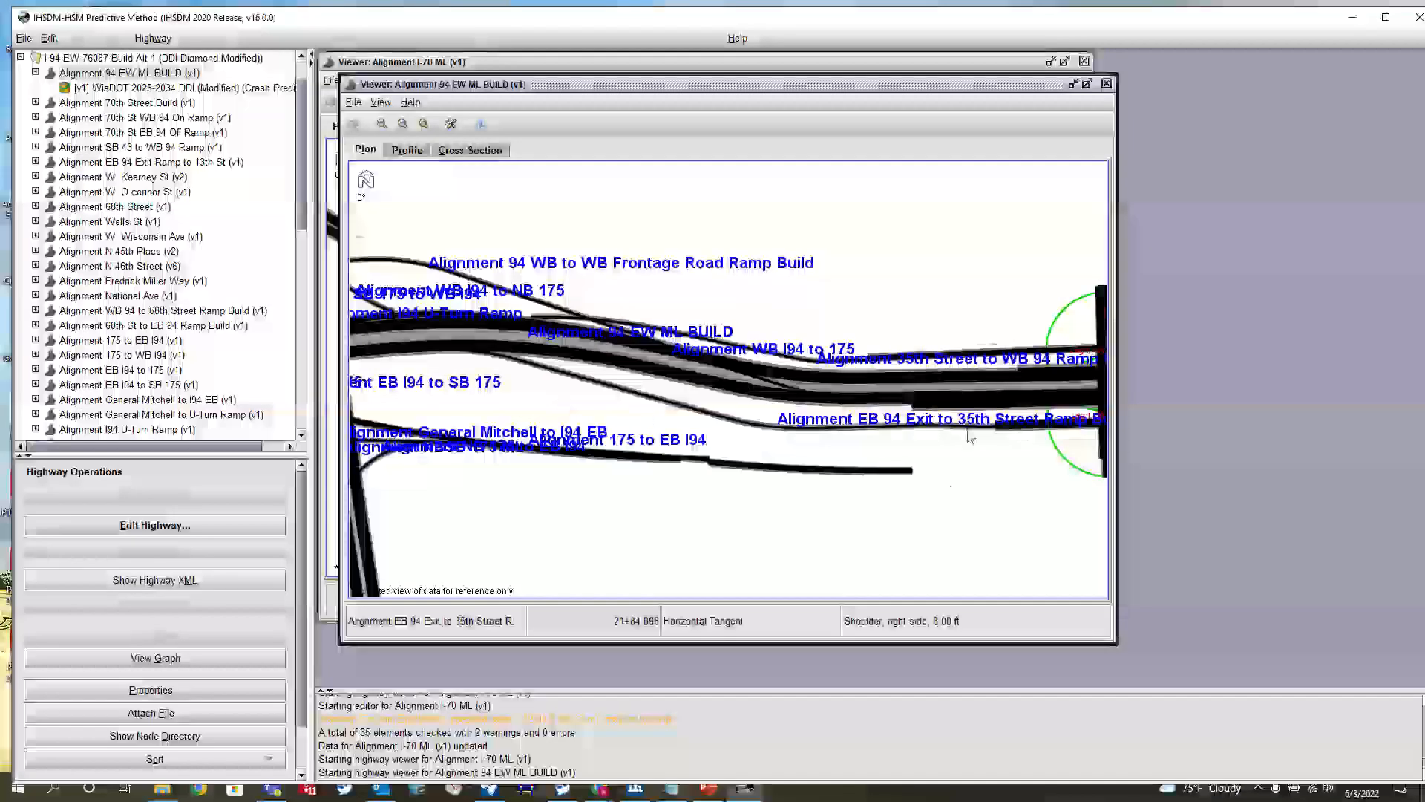
scroll(968, 438, "up", 5)
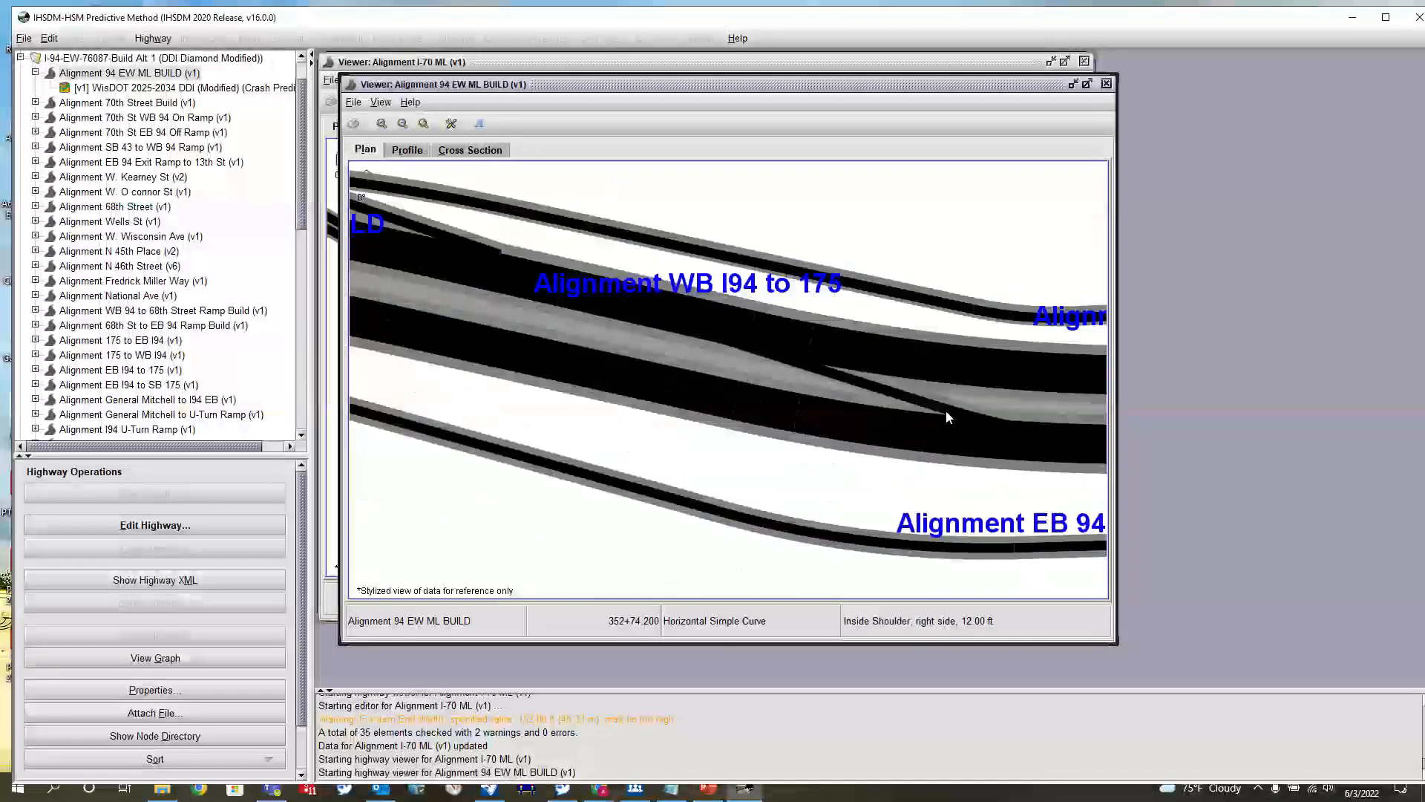
scroll(947, 418, "up", 2)
left_click_drag(977, 512, 542, 429)
left_click_drag(851, 481, 283, 462)
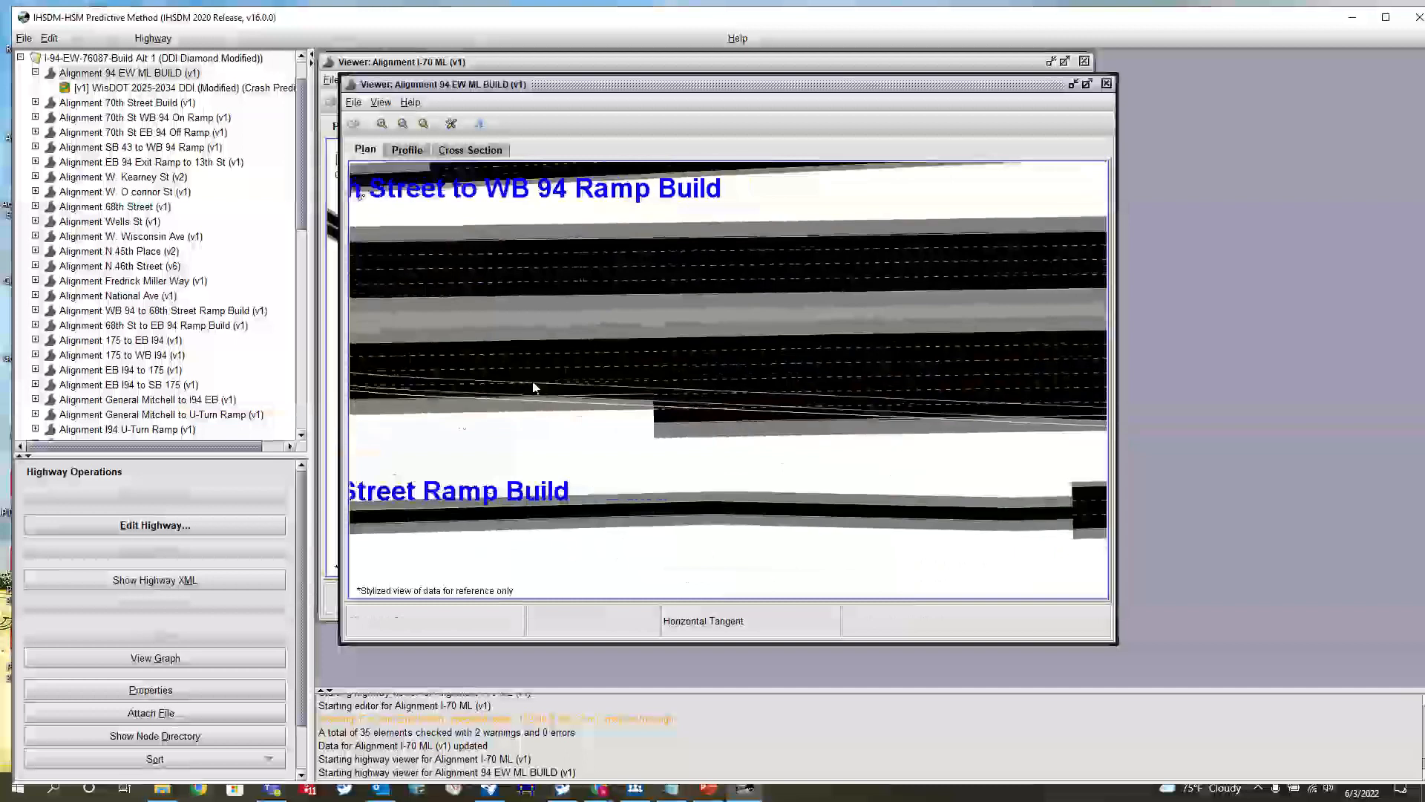
scroll(811, 432, "down", 3)
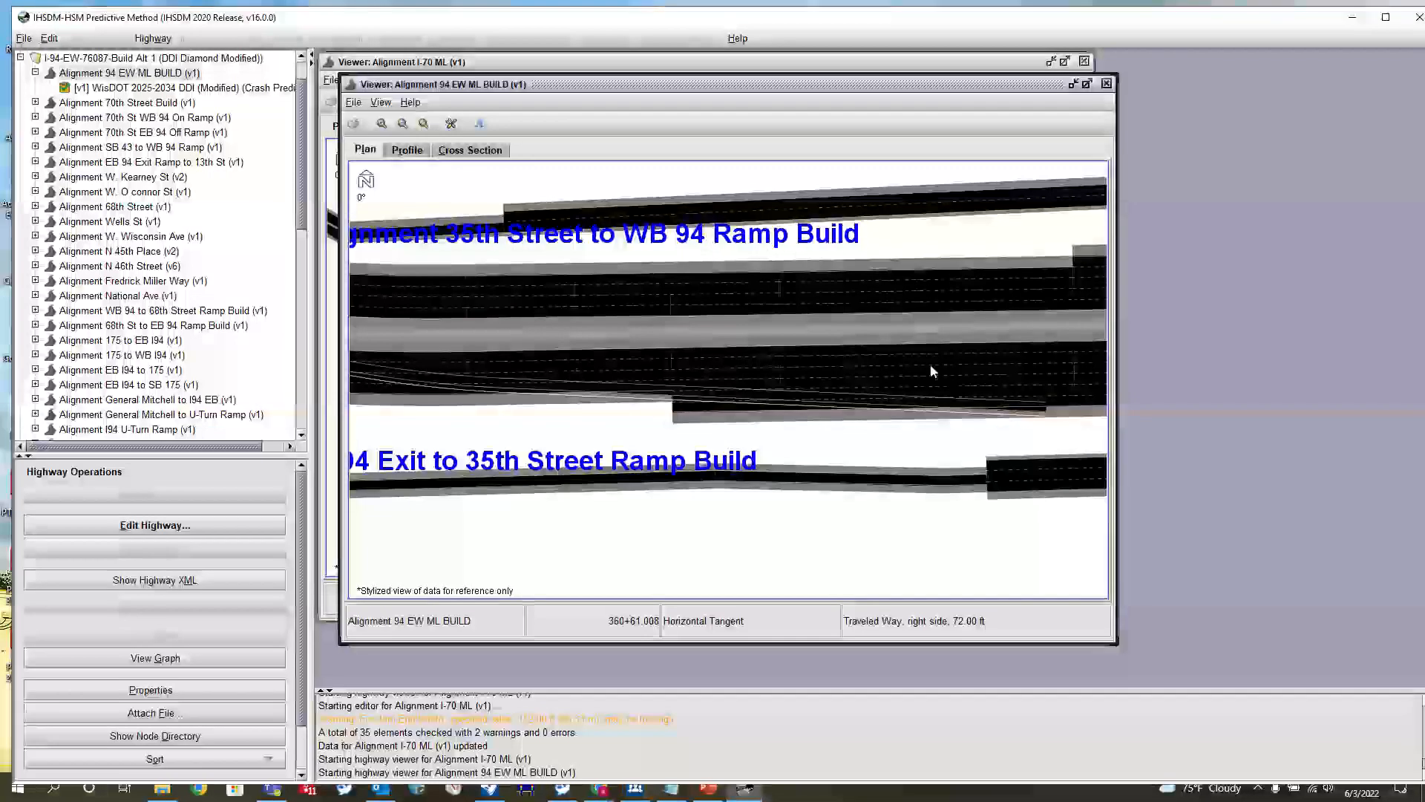
Examine the Wisconsin Ave entrance and exit ramp connections along the NBSB 175 mainline
scroll(932, 368, "down", 5)
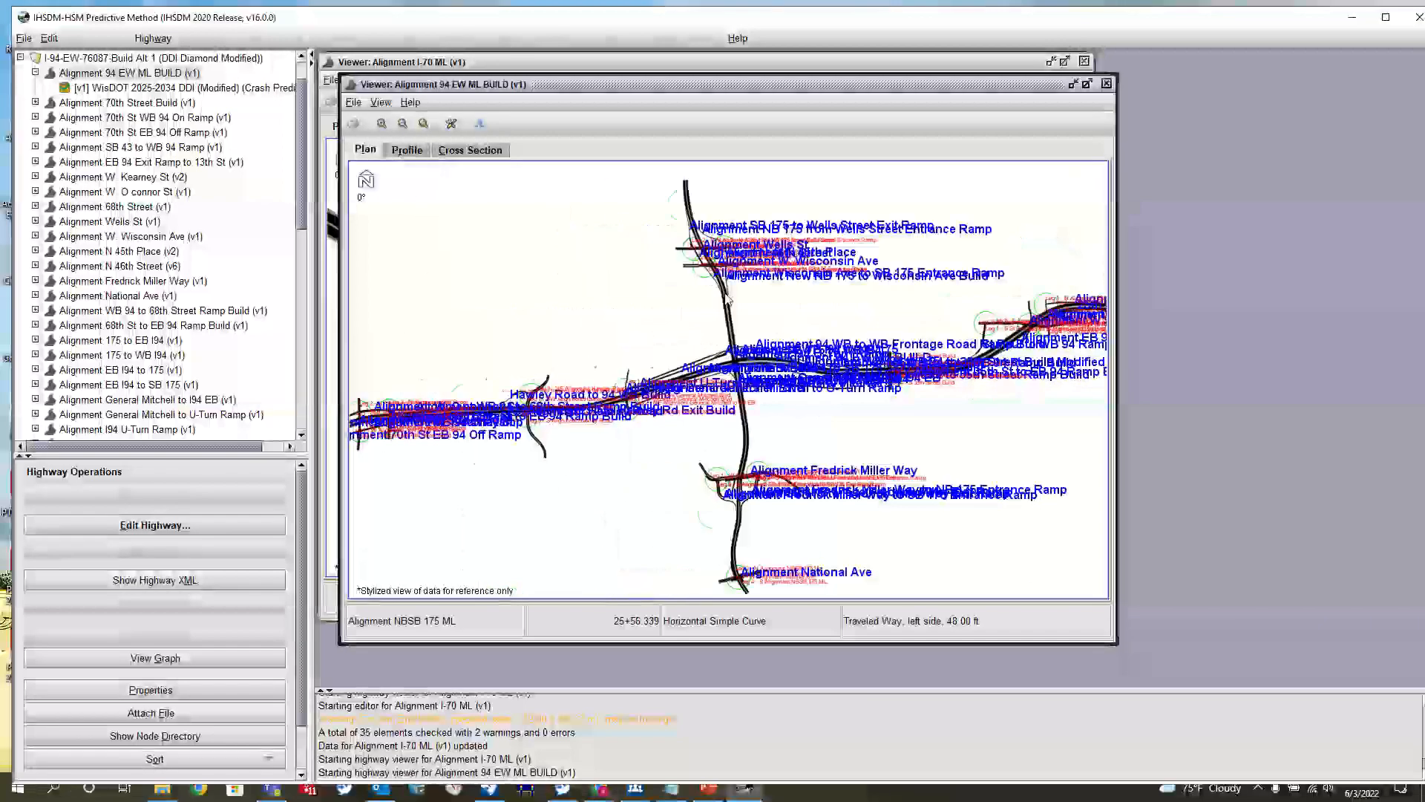
scroll(727, 300, "up", 6)
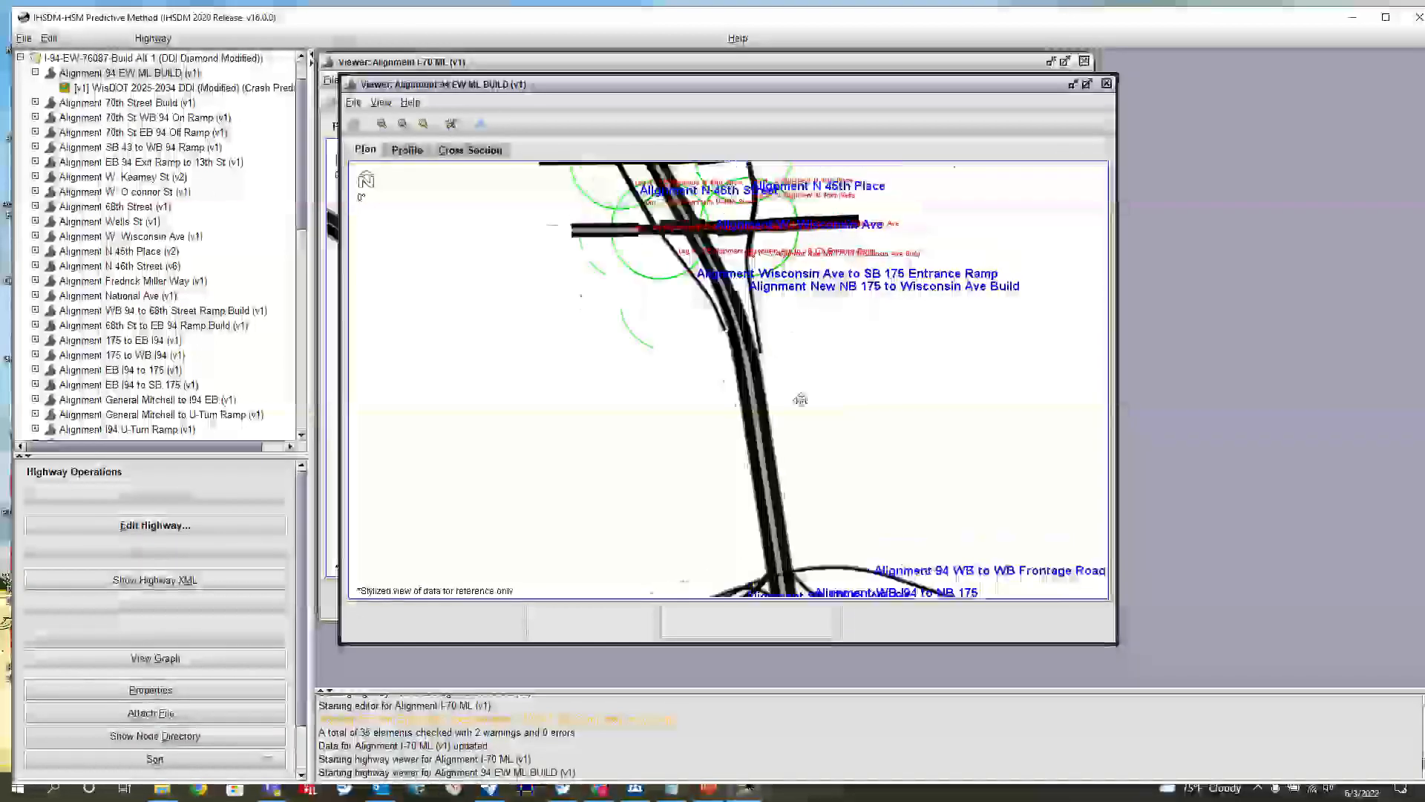
scroll(800, 399, "up", 5)
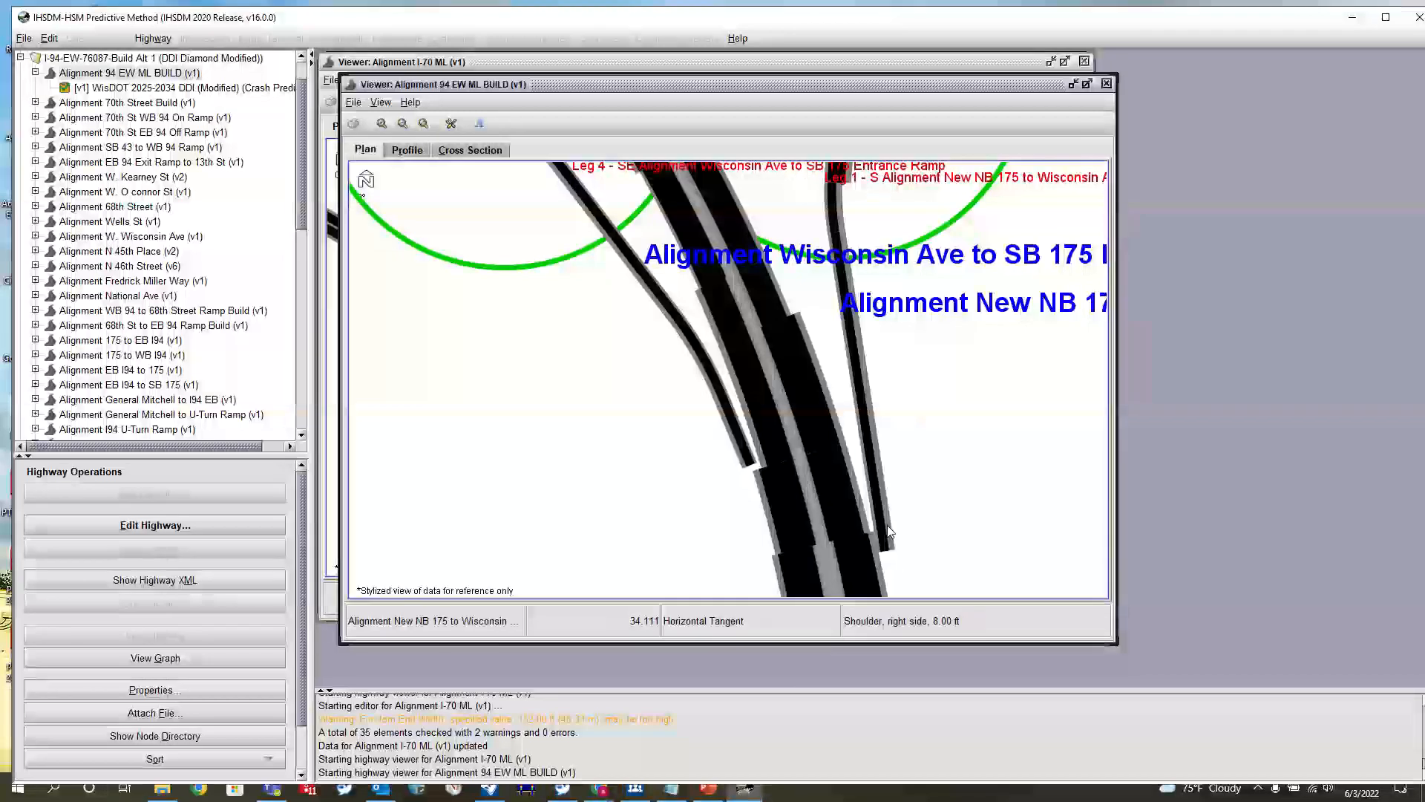
scroll(887, 524, "down", 5)
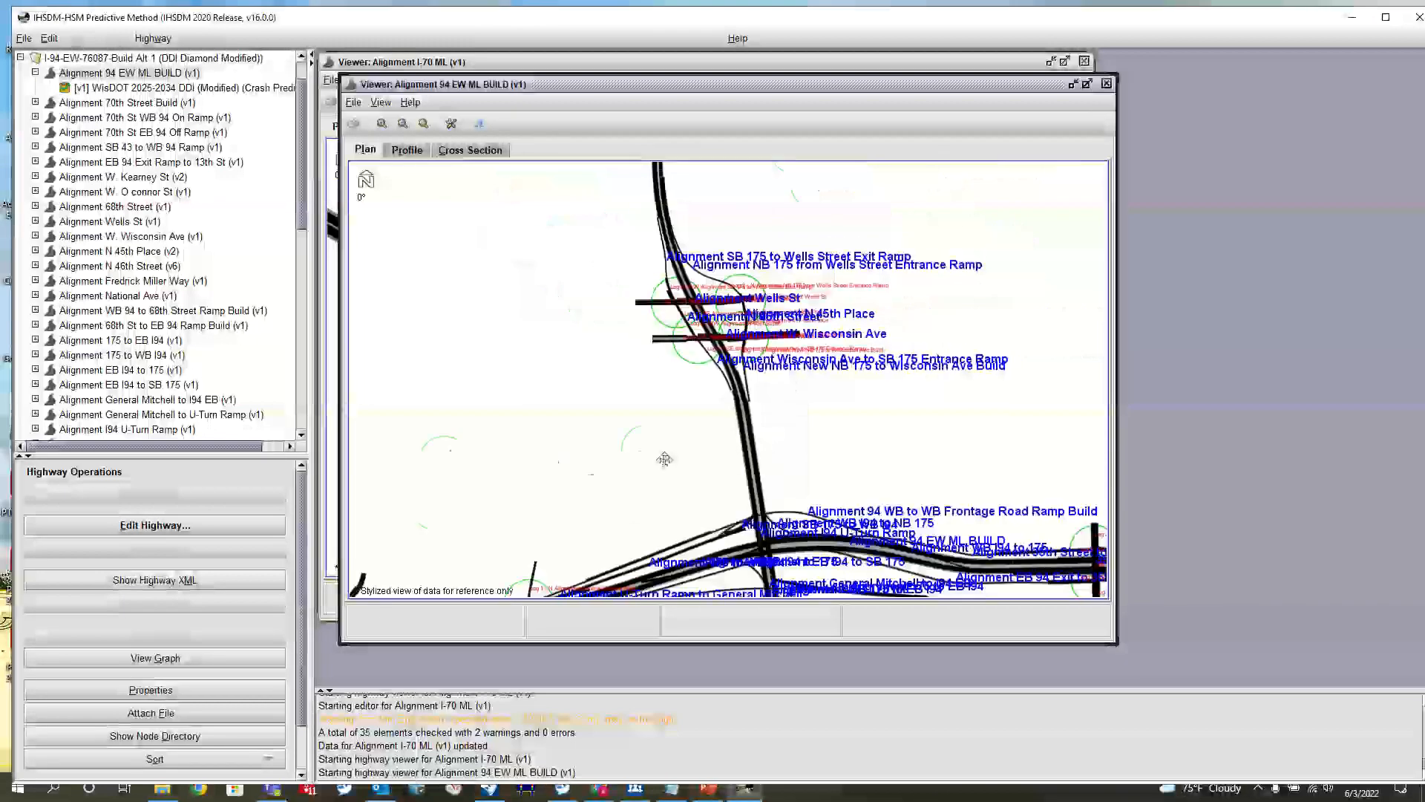
left_click_drag(665, 459, 802, 293)
Examine the ramp connections and crossroads along the 94 mainline from General Mitchell Blvd past Hawley Road to 70th Street
scroll(802, 292, "down", 2)
left_click_drag(420, 356, 595, 316)
scroll(895, 335, "up", 4)
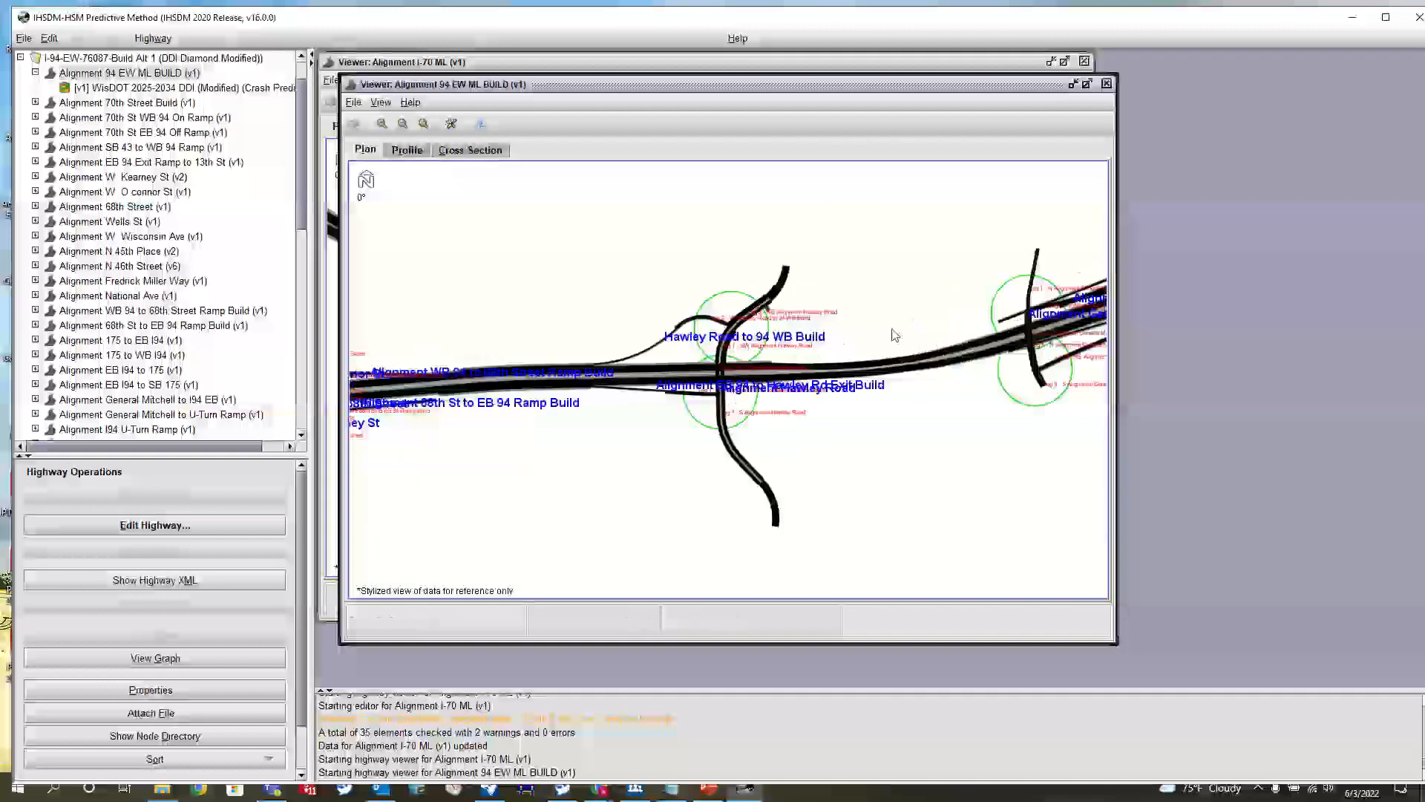
scroll(895, 335, "up", 2)
left_click_drag(1038, 313, 602, 327)
scroll(756, 299, "up", 4)
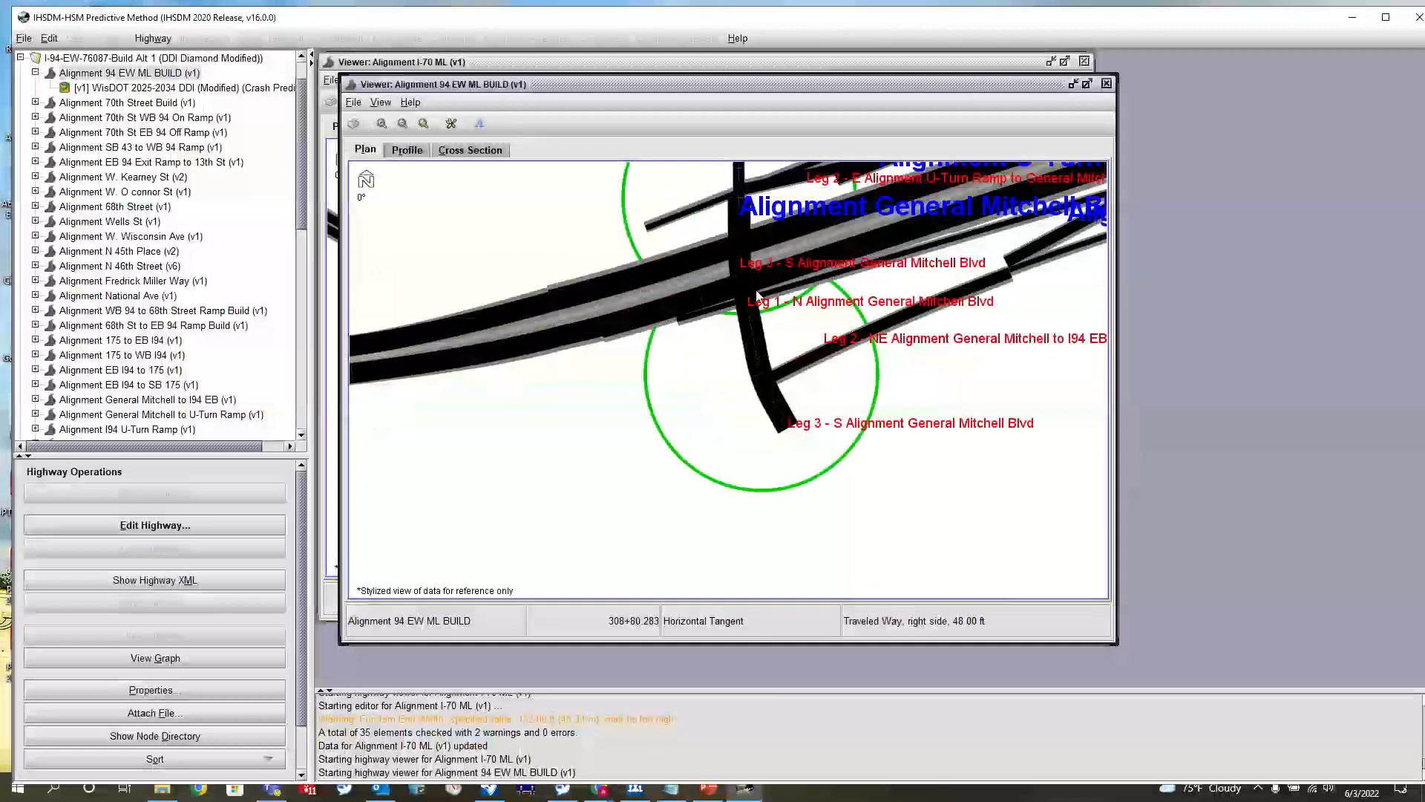
scroll(755, 297, "up", 3)
left_click_drag(707, 298, 799, 390)
scroll(914, 294, "down", 7)
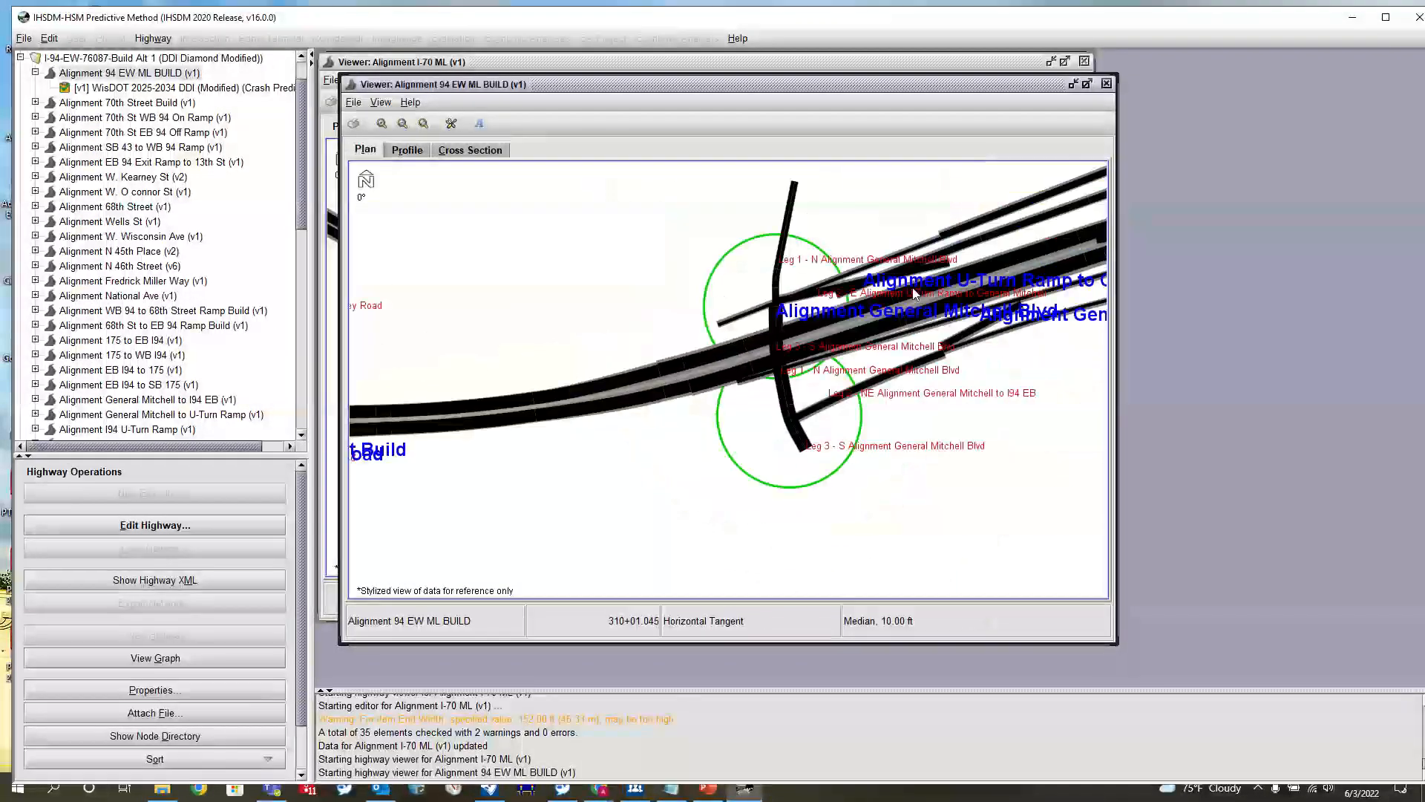
left_click_drag(569, 315, 932, 296)
scroll(932, 296, "down", 4)
left_click_drag(381, 294, 700, 248)
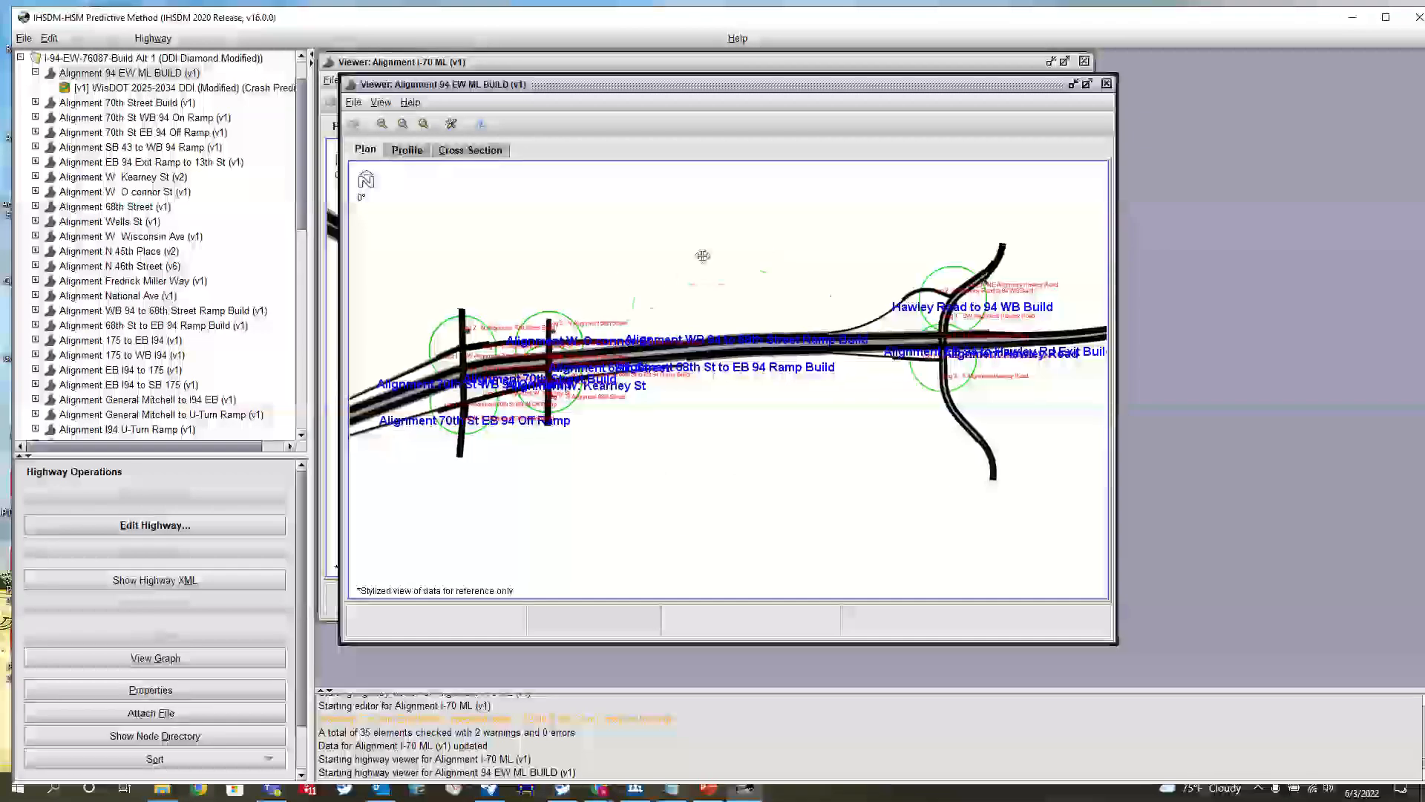
Close the 94 EW ML BUILD viewer and collapse the I-94 project in the project tree
left_click(1106, 84)
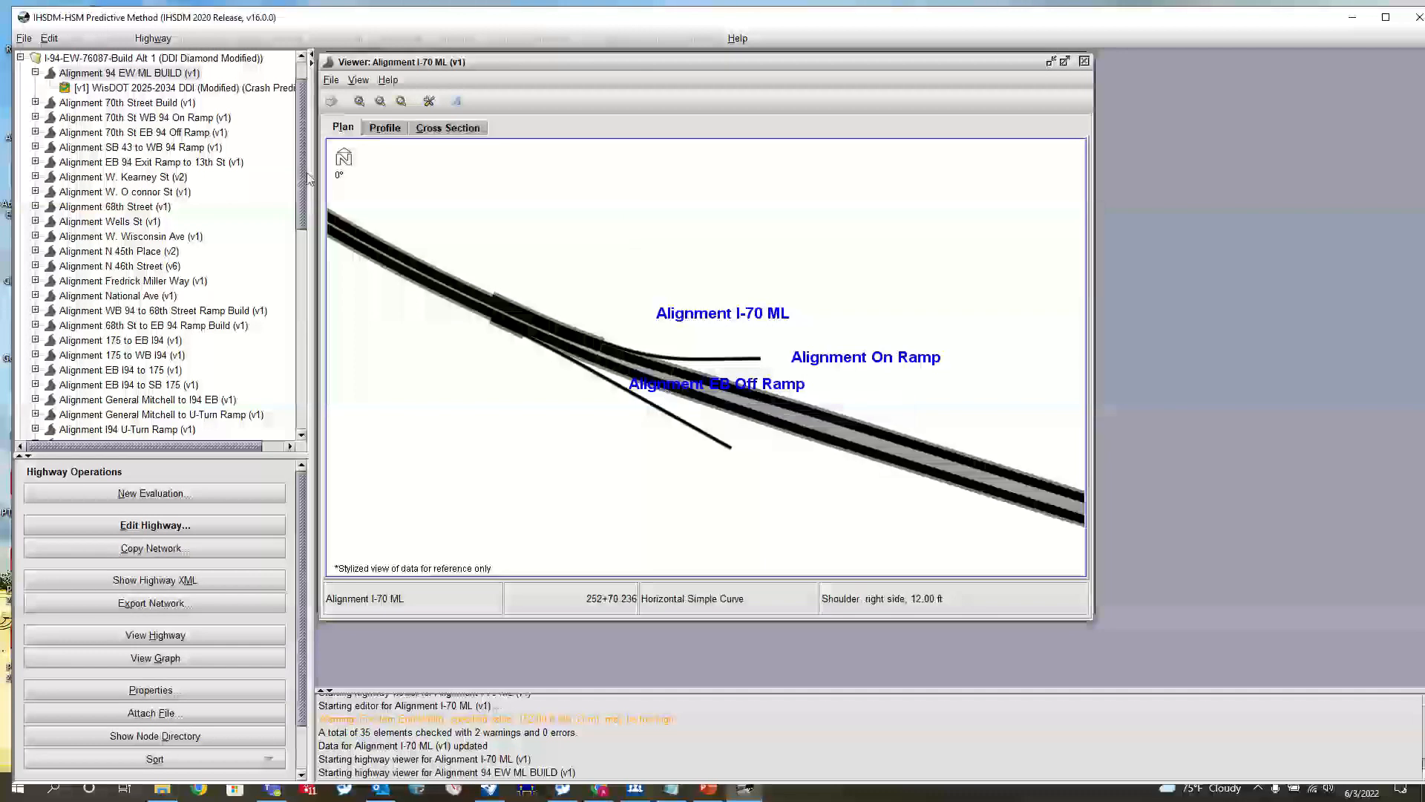
scroll(30, 111, "up", 1)
left_click(21, 103)
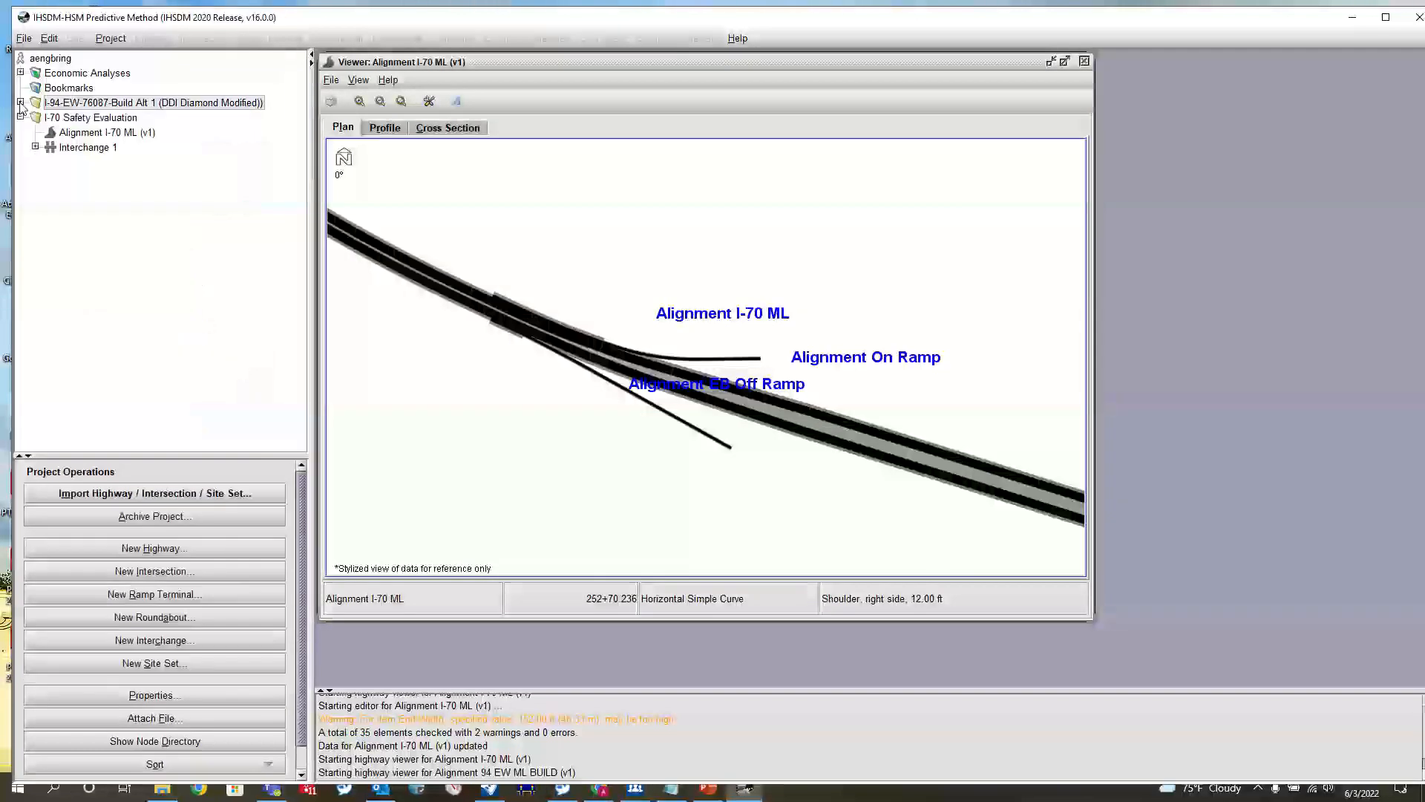